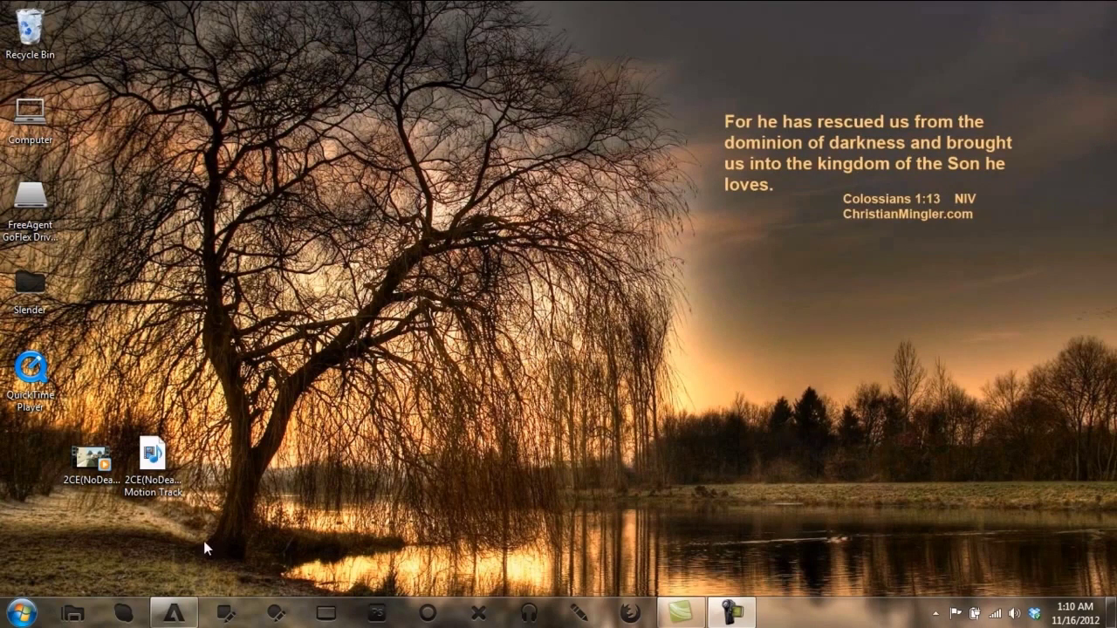
Step: Restore the After Effects window showing the Black Ops 2CE project from the taskbar
{"action": "left_click", "coordinate": [181, 617]}
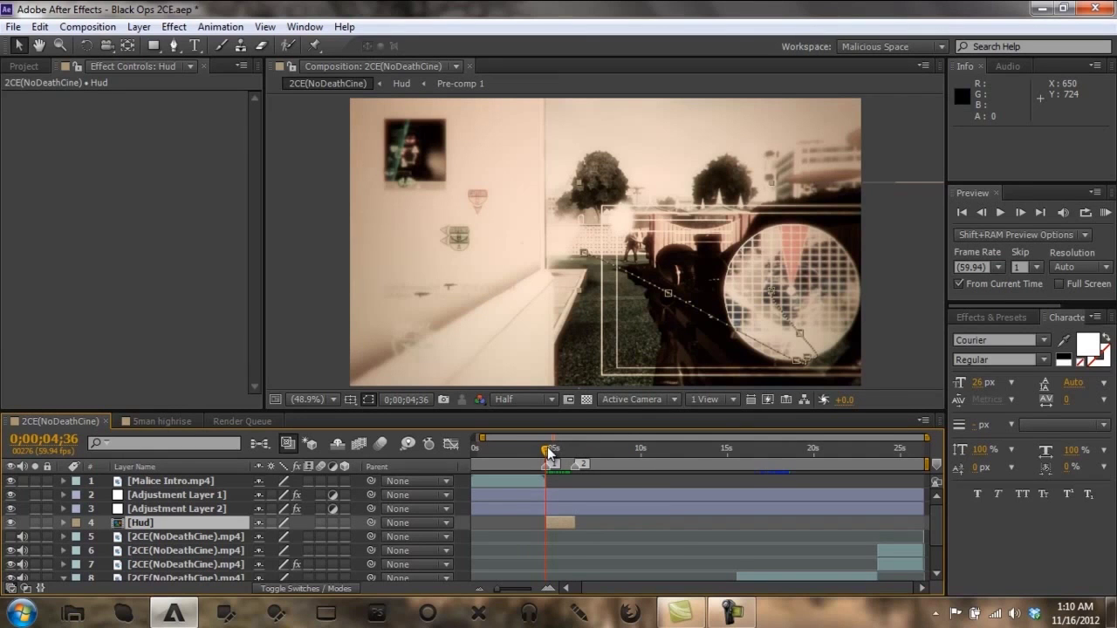
Step: Move the time to 0;00;05;04 and open the Hud comp, then Pre-comp 1
{"action": "left_click_drag", "start_coordinate": [548, 451], "coordinate": [586, 467]}
{"action": "double_click", "coordinate": [150, 525]}
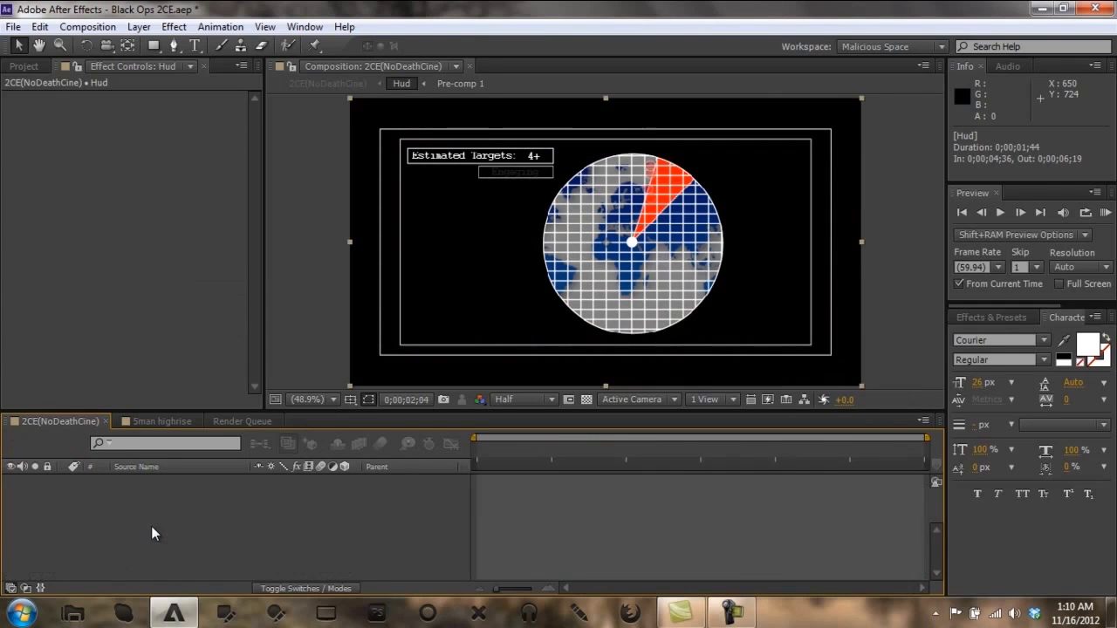
{"action": "double_click", "coordinate": [184, 480]}
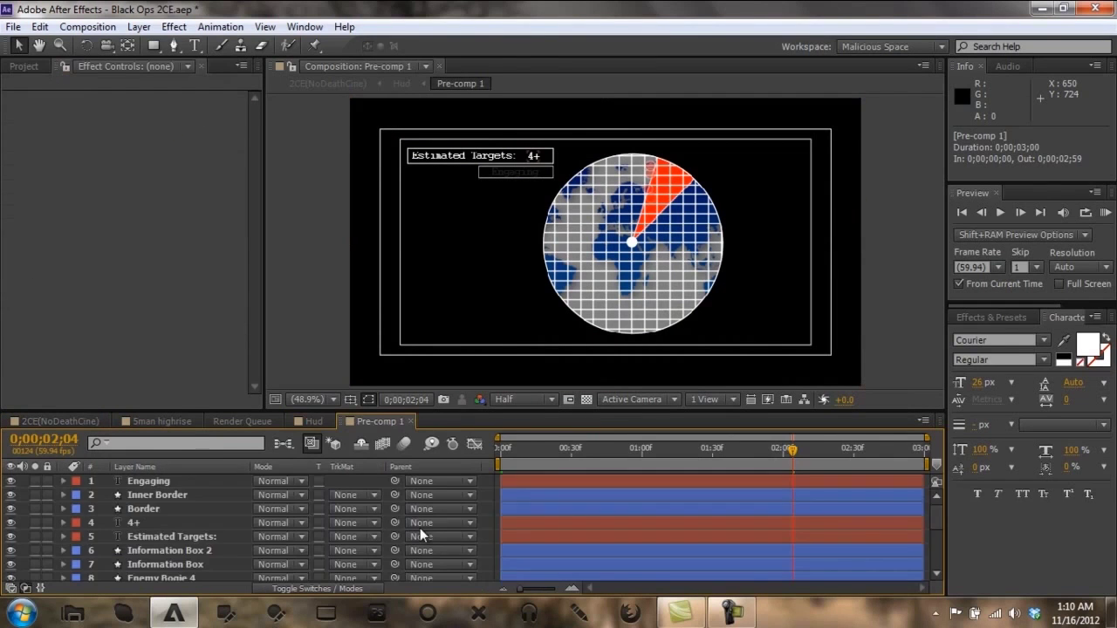
{"action": "scroll", "coordinate": [506, 522], "scroll_direction": "down", "scroll_amount": 5}
{"action": "scroll", "coordinate": [506, 522], "scroll_direction": "up", "scroll_amount": 5}
{"action": "scroll", "coordinate": [506, 522], "scroll_direction": "down", "scroll_amount": 1}
{"action": "scroll", "coordinate": [509, 522], "scroll_direction": "up", "scroll_amount": 3}
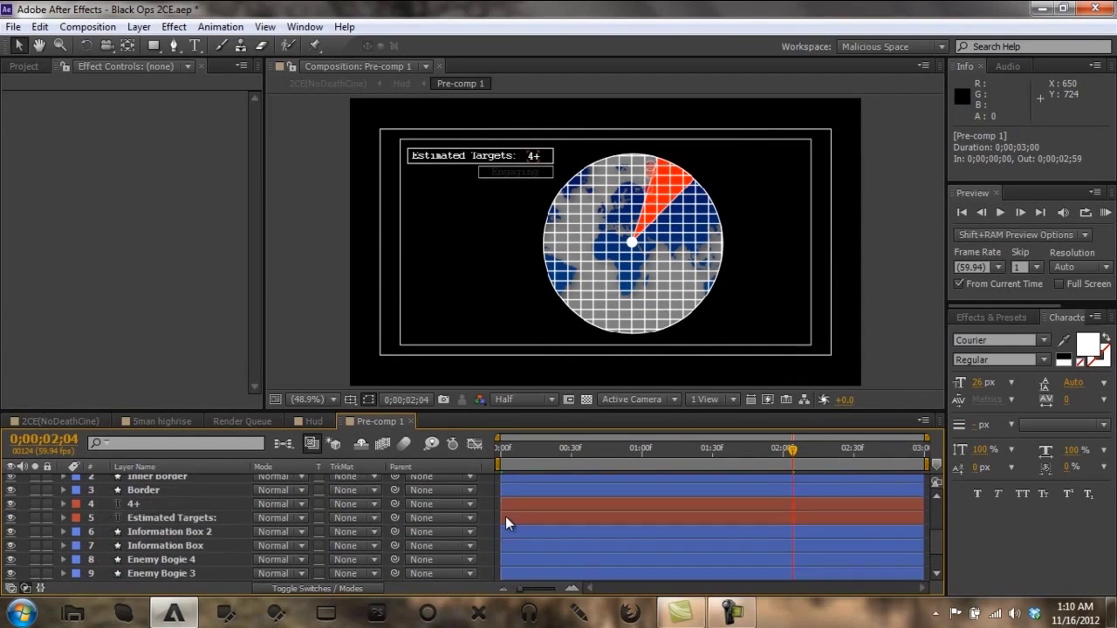
Step: Delete the Glow effect from the Pre-comp 1 layer in Hud
{"action": "left_click", "coordinate": [313, 421]}
{"action": "left_click", "coordinate": [38, 103]}
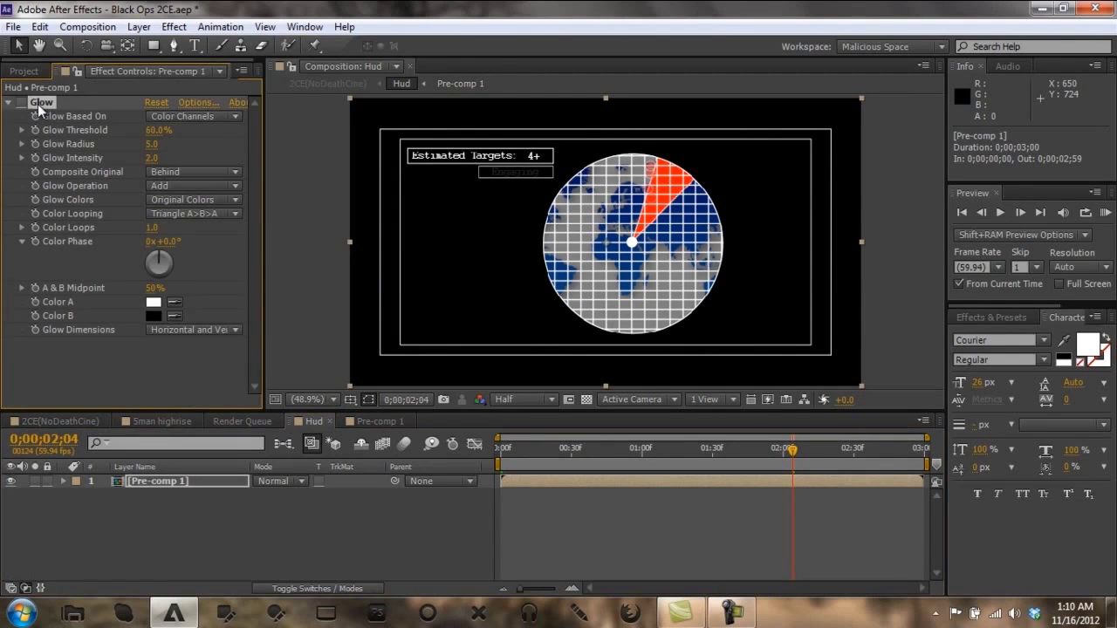
{"action": "key", "text": "Delete"}
{"action": "left_click", "coordinate": [143, 540]}
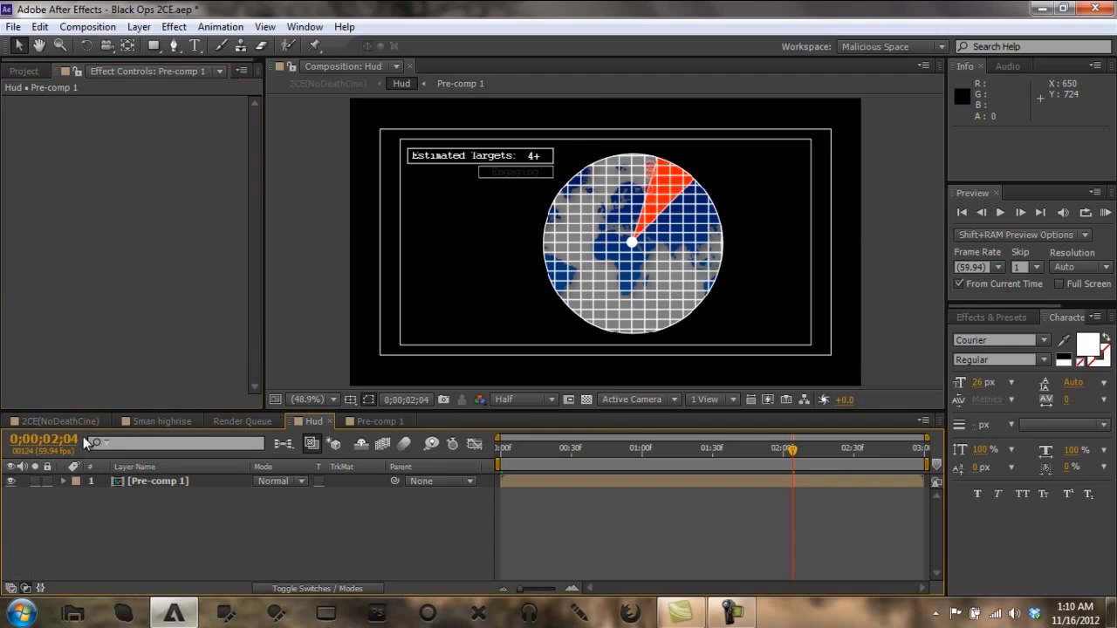
Step: Close the Hud and Pre-comp 1 timelines and show the 5man highrise comp
{"action": "left_click", "coordinate": [331, 422]}
{"action": "left_click", "coordinate": [194, 422]}
{"action": "left_click", "coordinate": [341, 423]}
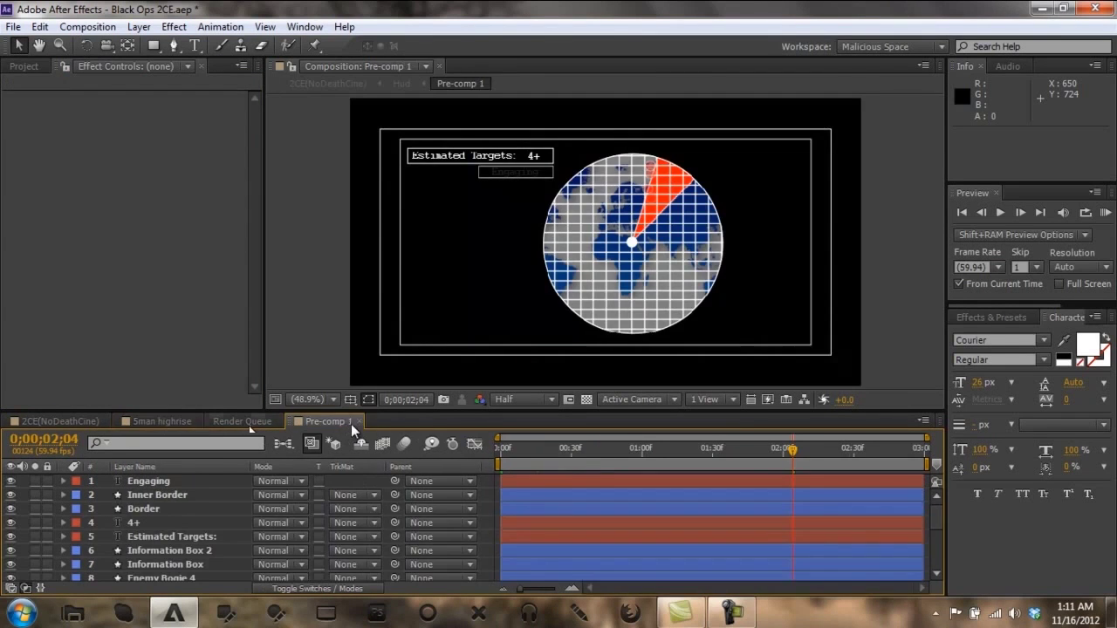
{"action": "left_click", "coordinate": [358, 421]}
{"action": "left_click", "coordinate": [125, 426]}
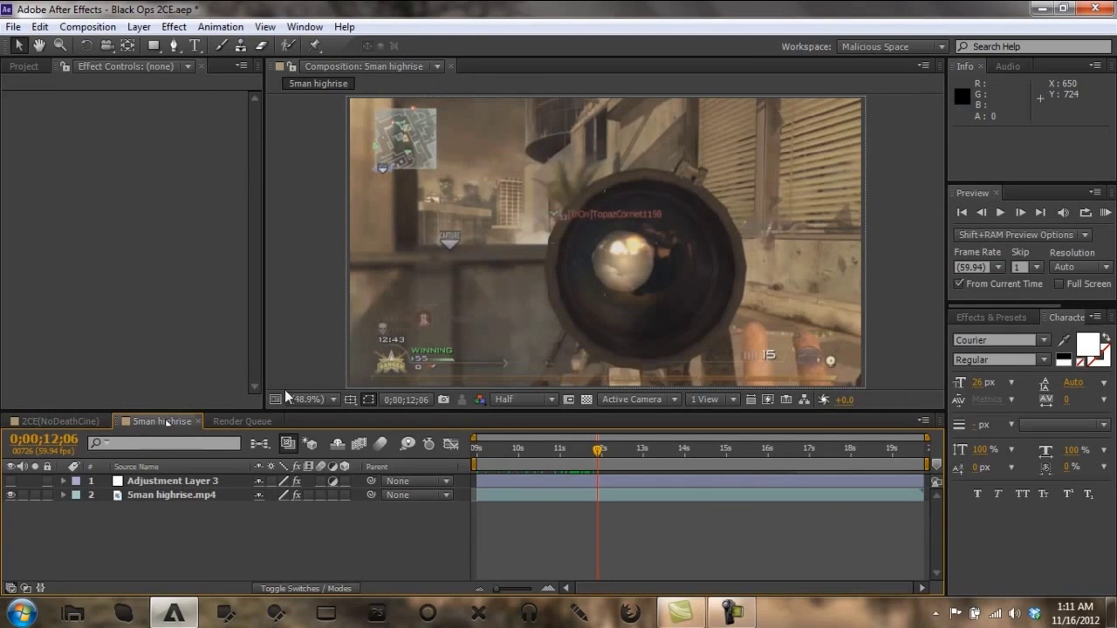
Step: Preview Adjustment Layer 3, then step to the 0;00;09;50 Speed % keyframe on 5man highrise.mp4
{"action": "left_click", "coordinate": [11, 481]}
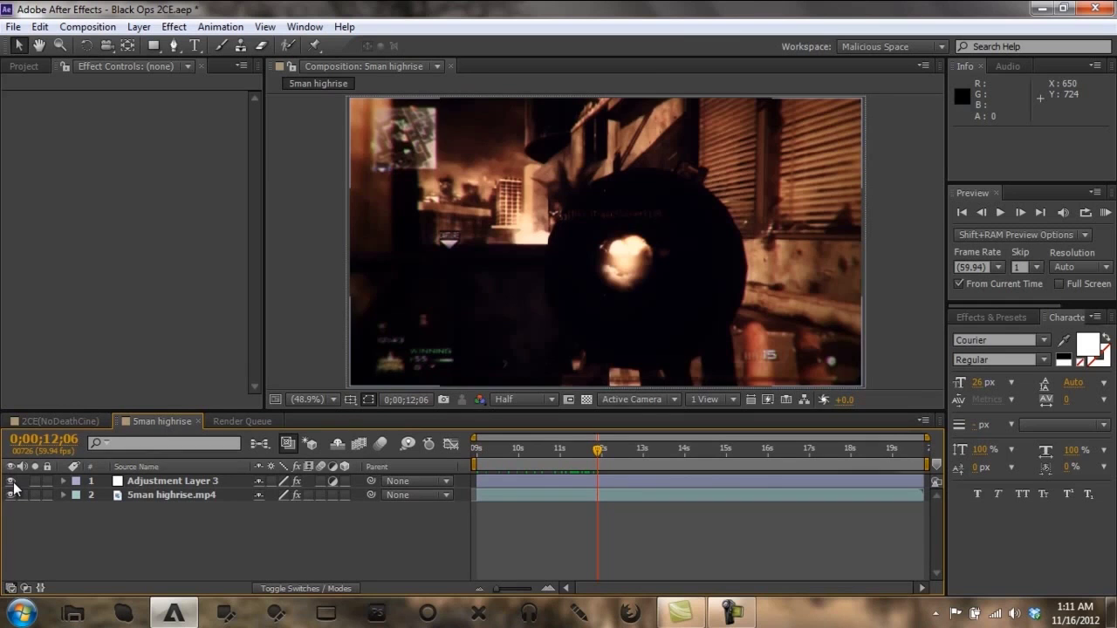
{"action": "left_click", "coordinate": [11, 481]}
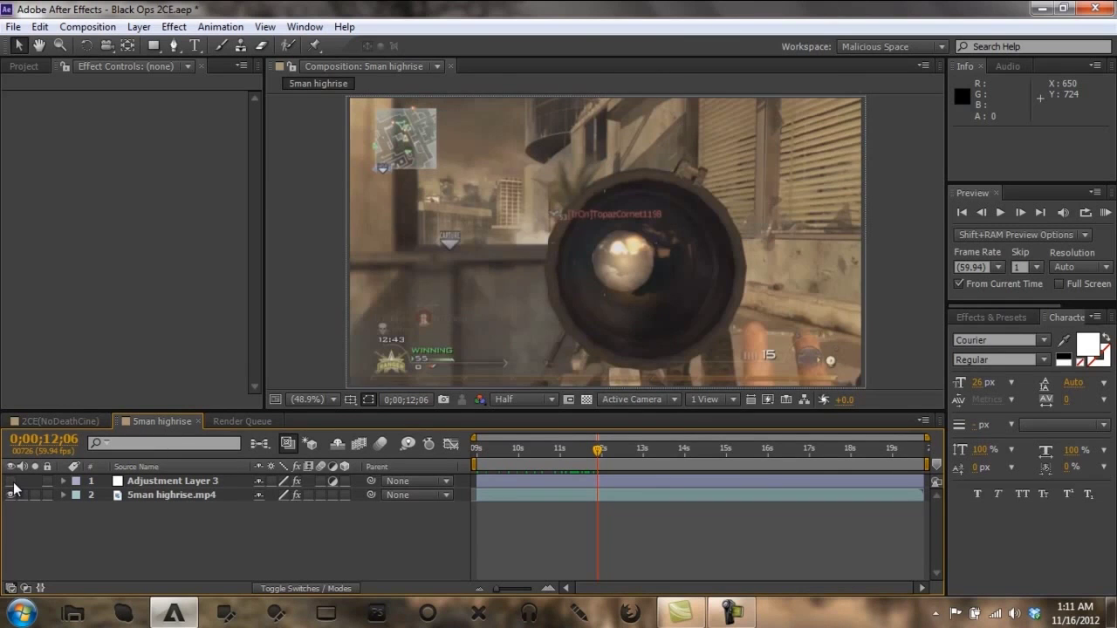
{"action": "left_click", "coordinate": [155, 496]}
{"action": "key", "text": "u"}
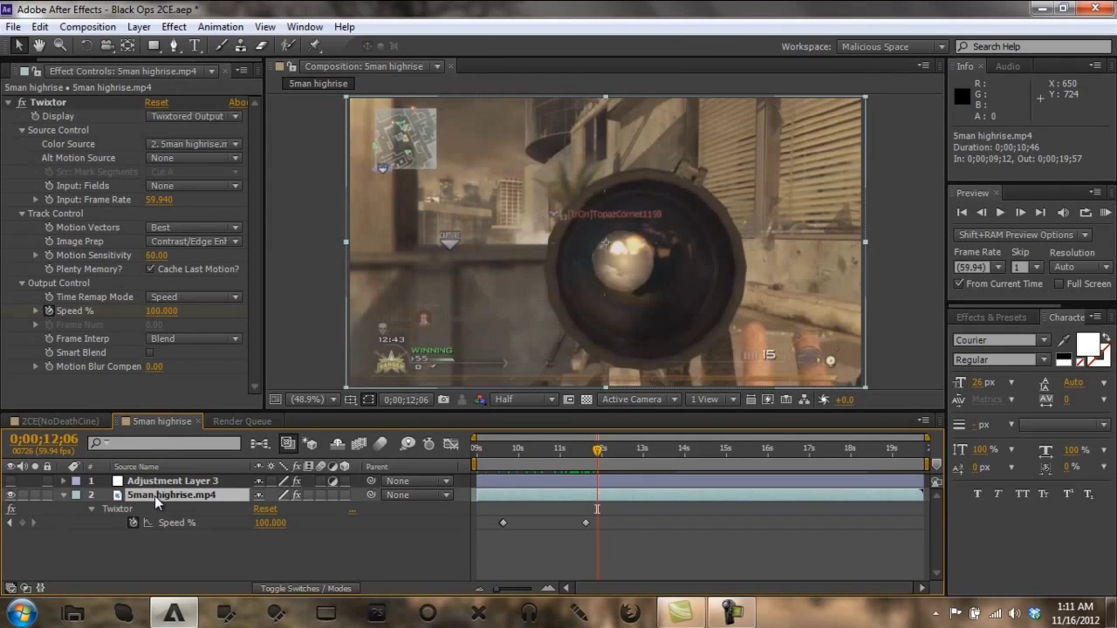
{"action": "left_click", "coordinate": [9, 522]}
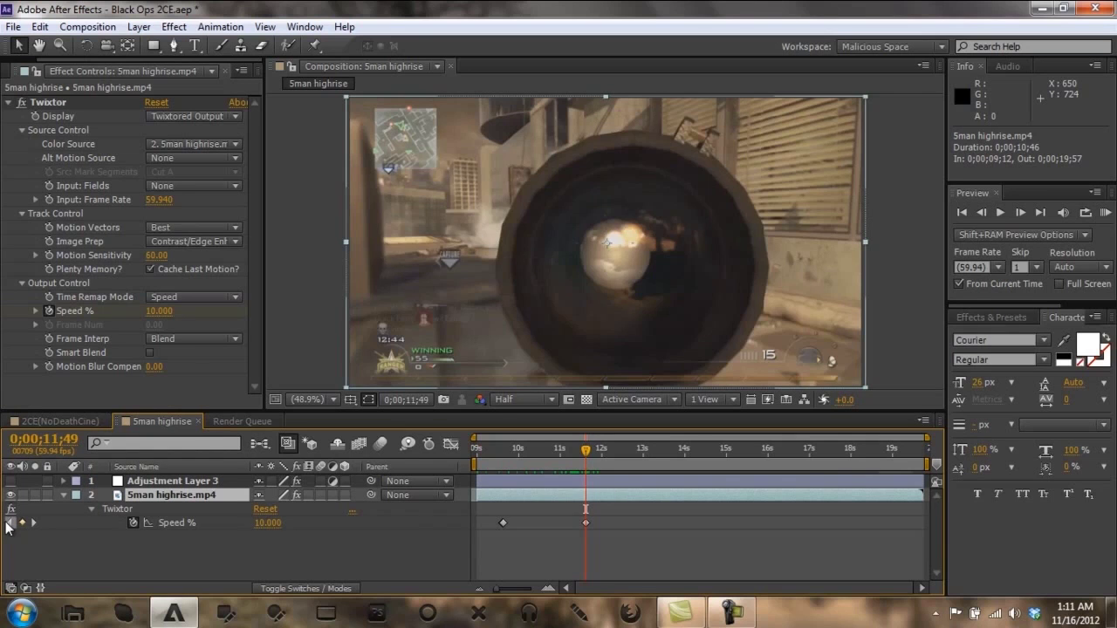
{"action": "left_click", "coordinate": [8, 522]}
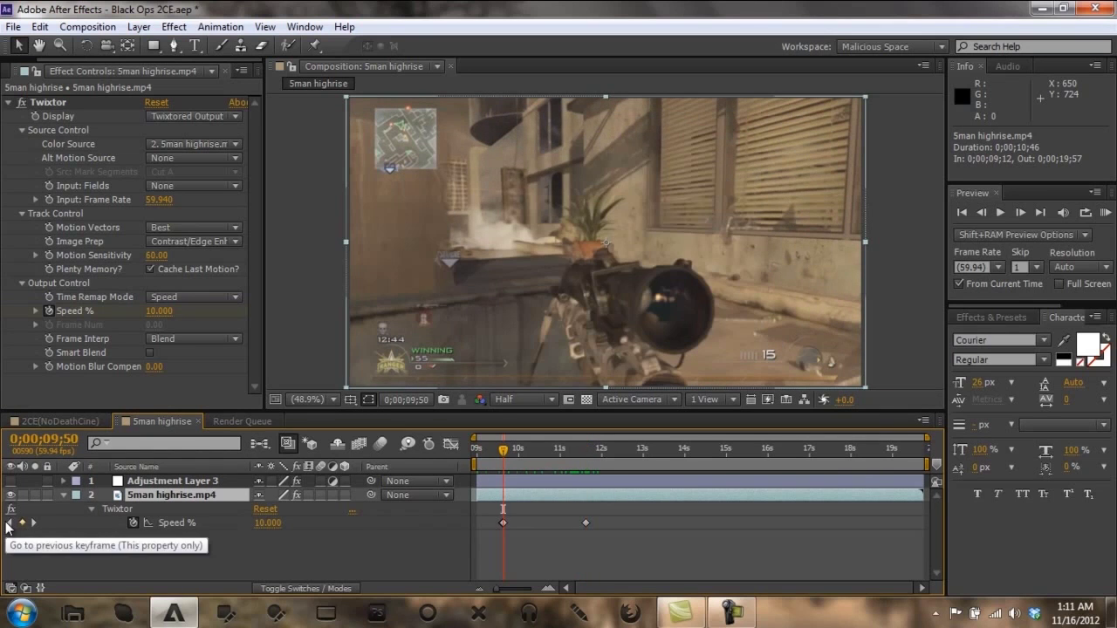
{"action": "key", "text": "u"}
{"action": "left_click", "coordinate": [54, 531]}
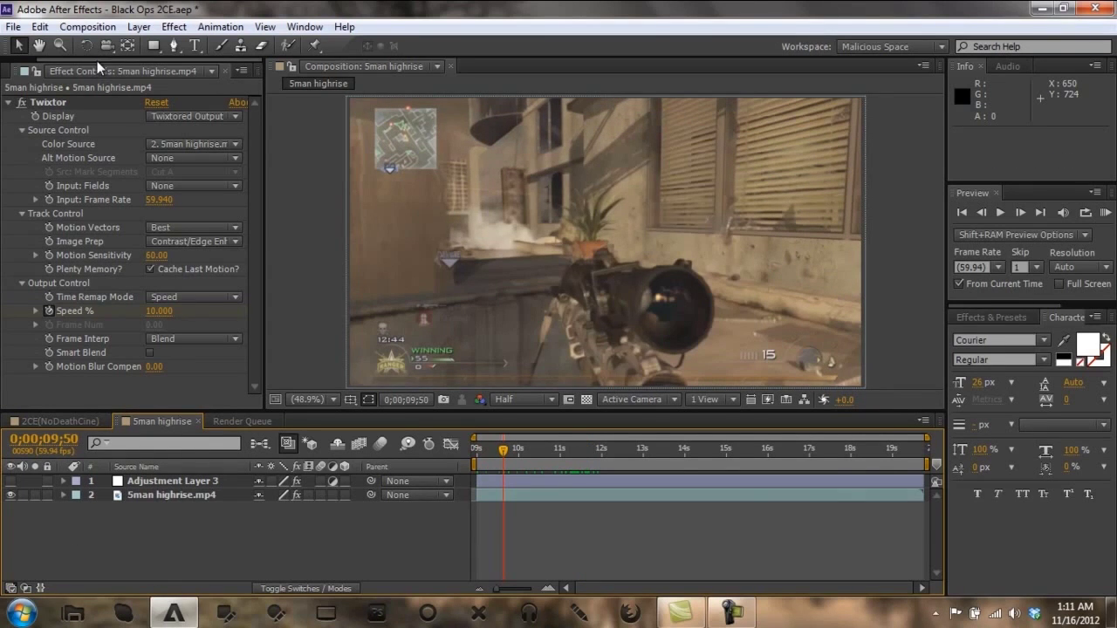
Step: Step between the Speed % keyframes at 0;00;09;50 and 0;00;11;49, ending on 0;00;11;49
{"action": "left_click", "coordinate": [11, 73]}
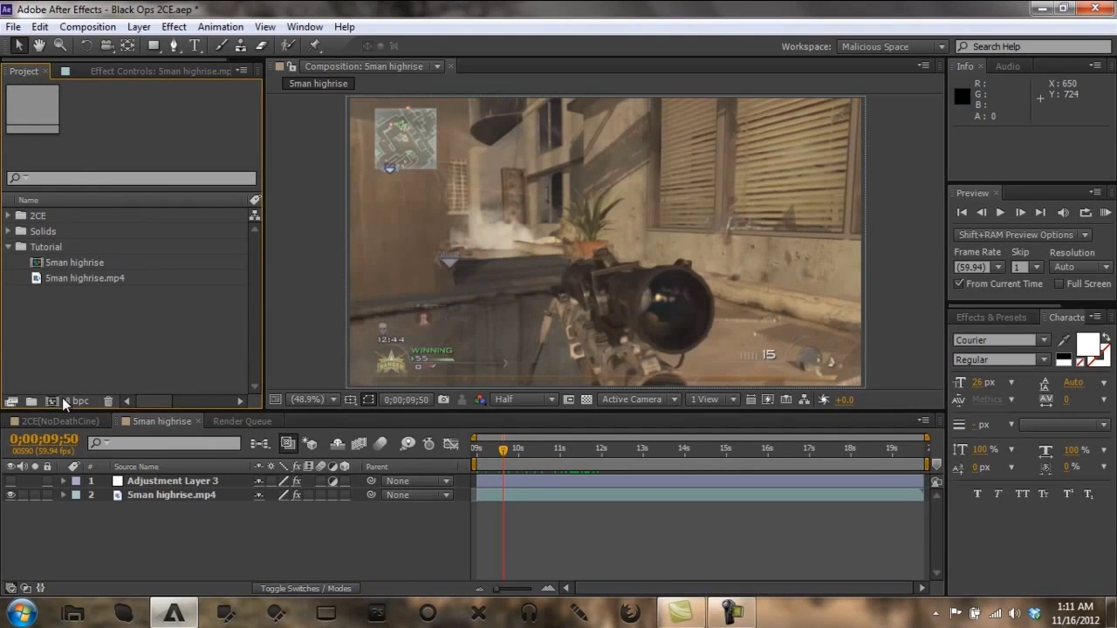
{"action": "left_click", "coordinate": [130, 491]}
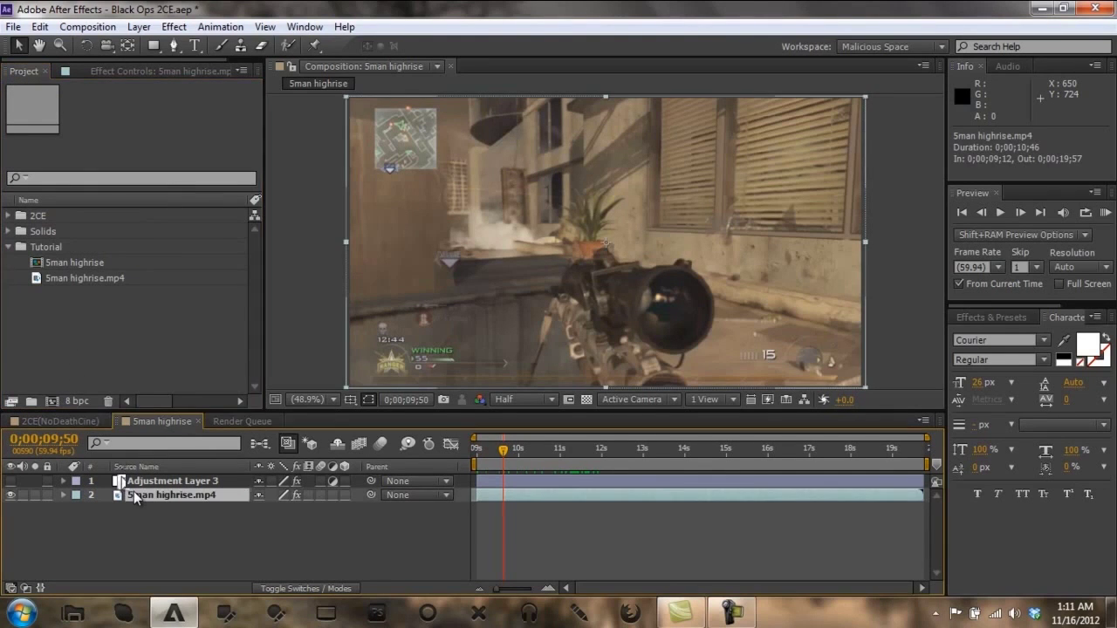
{"action": "key", "text": "u"}
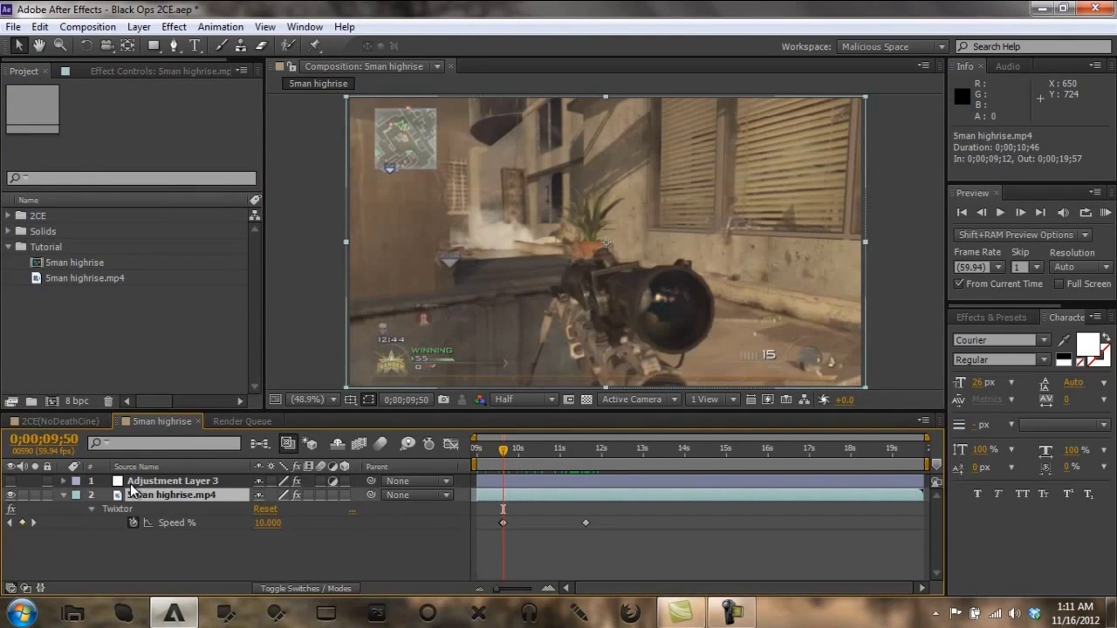
{"action": "left_click", "coordinate": [34, 522]}
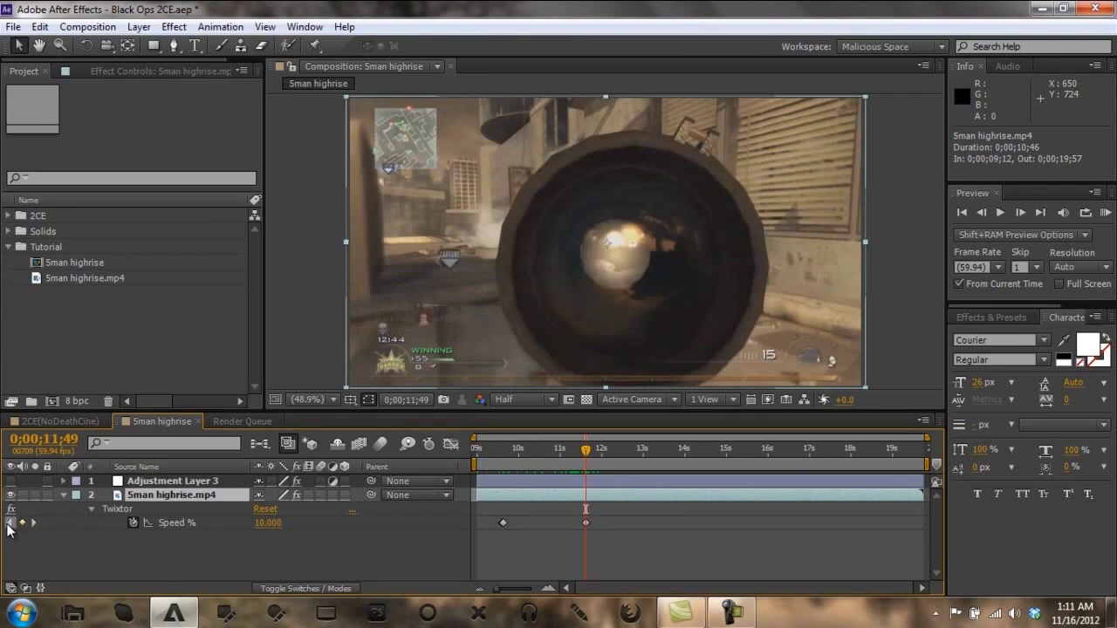
{"action": "left_click", "coordinate": [8, 523]}
{"action": "left_click", "coordinate": [34, 523]}
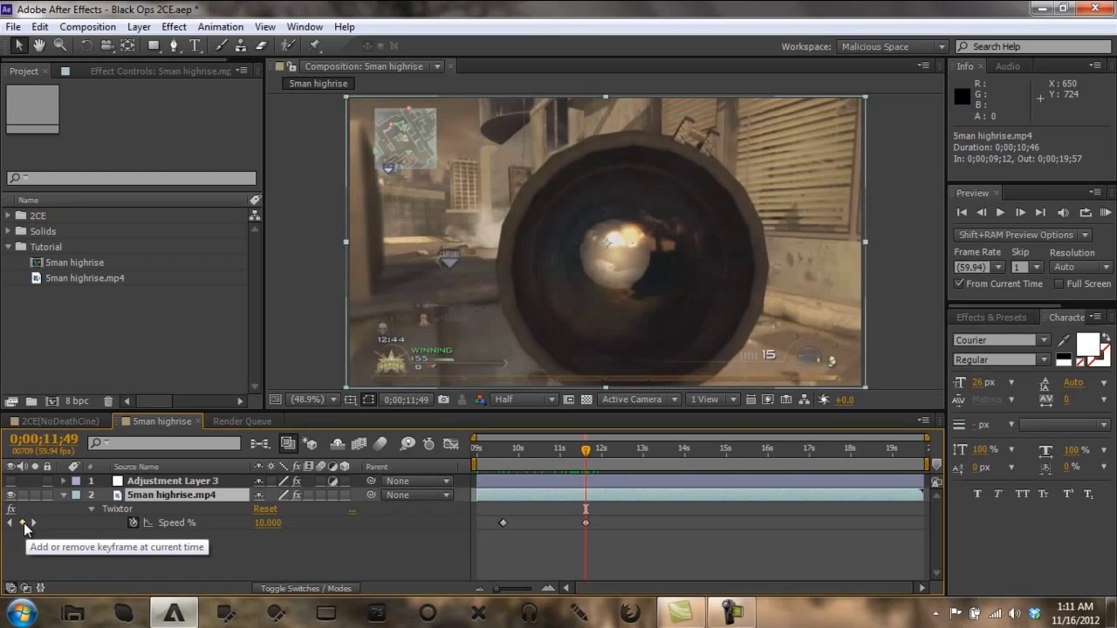
{"action": "left_click", "coordinate": [8, 522]}
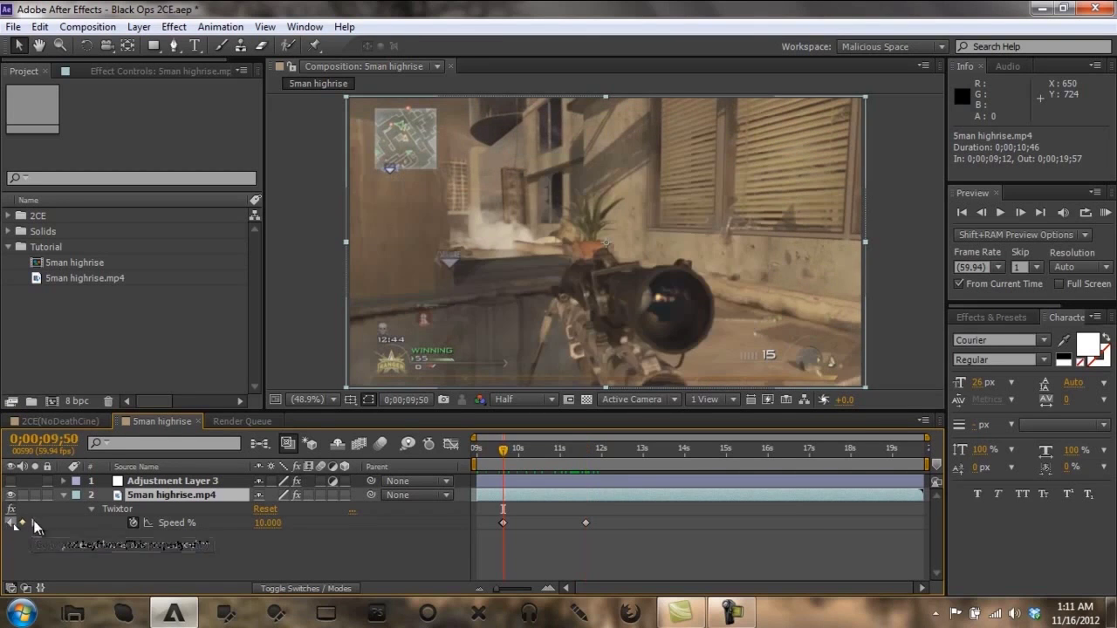
{"action": "left_click", "coordinate": [34, 523]}
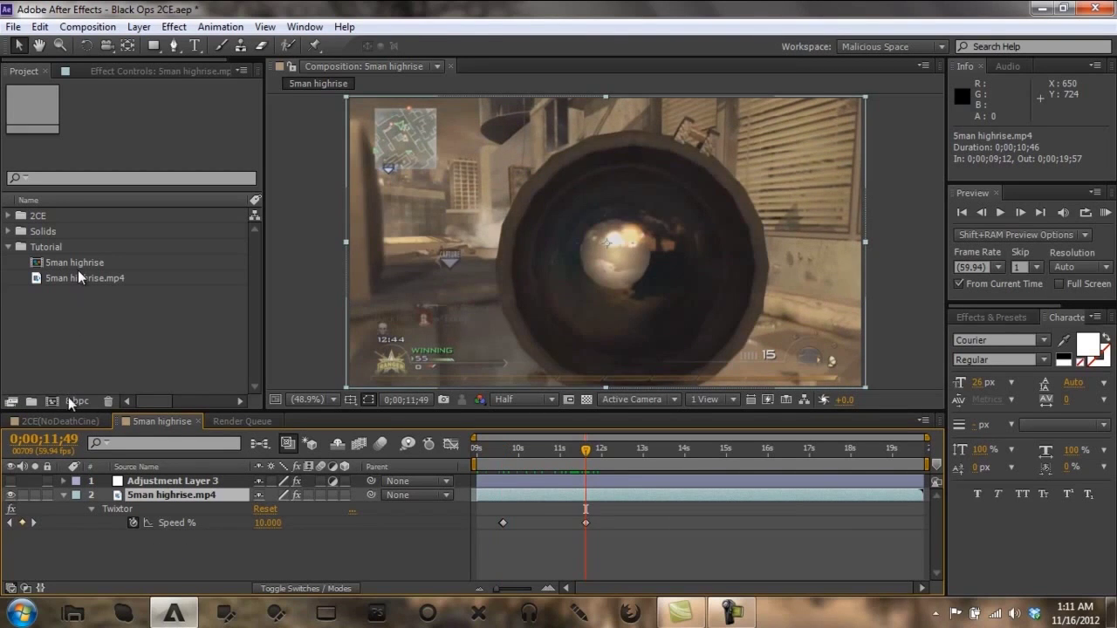
Step: Create Comp 1 at 1280×720, 59.94 fps, with duration 0;01;59;00
{"action": "key", "text": "ctrl+n"}
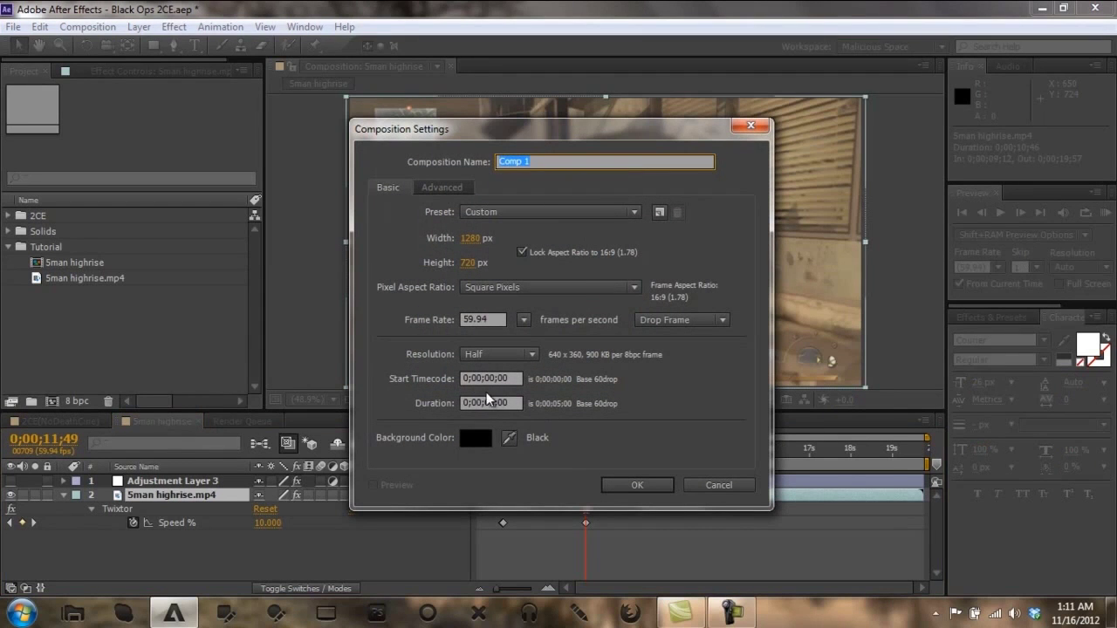
{"action": "left_click", "coordinate": [489, 399]}
{"action": "key", "text": "Delete"}
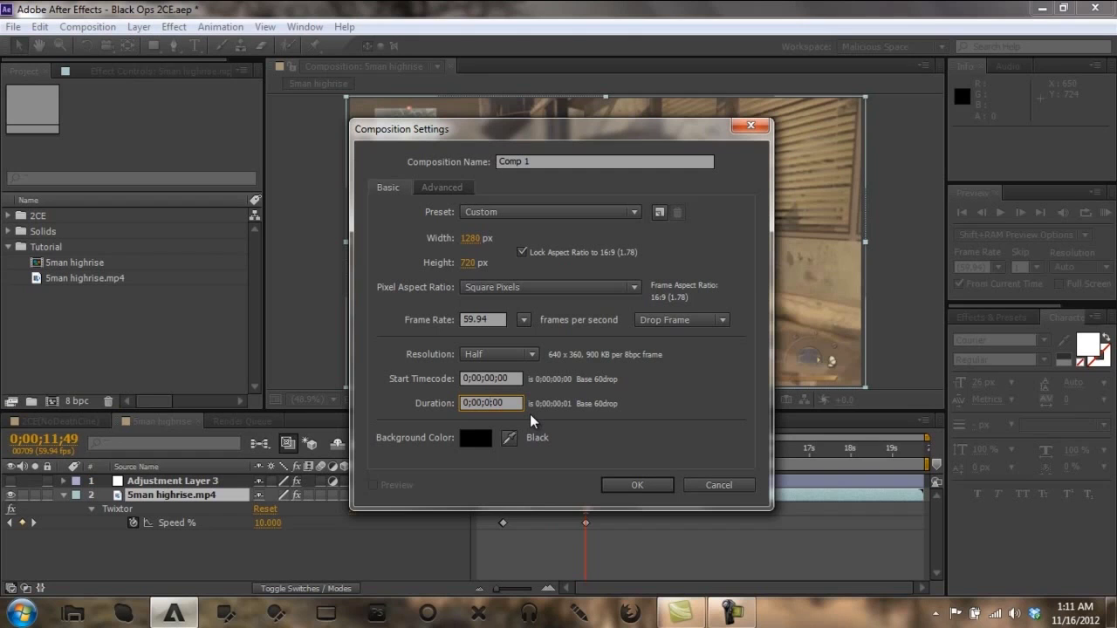
{"action": "type", "text": "02"}
{"action": "key", "text": "BackSpace"}
{"action": "left_click", "coordinate": [632, 482]}
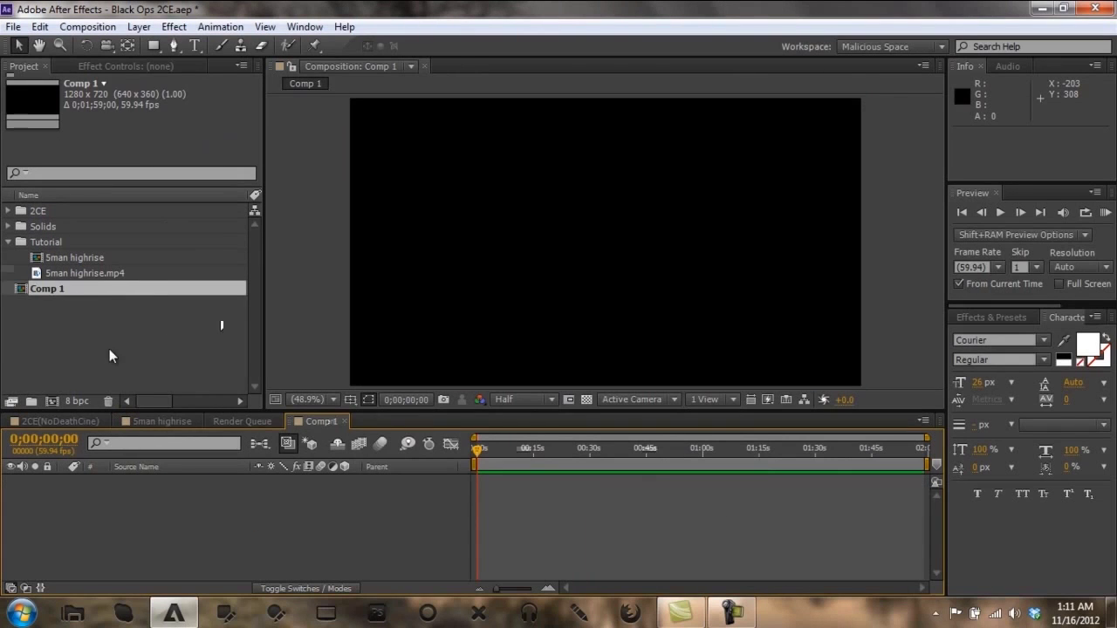
Step: Move Comp 1 into the Tutorial folder in the Project panel
{"action": "left_click", "coordinate": [85, 320]}
{"action": "left_click_drag", "start_coordinate": [56, 286], "coordinate": [55, 237]}
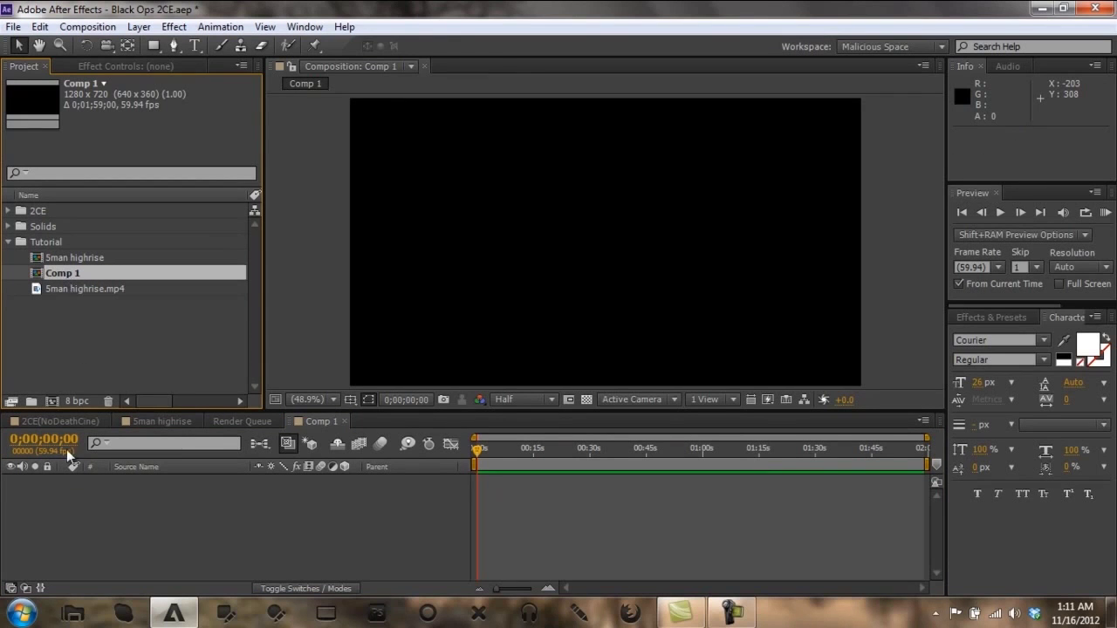
{"action": "left_click", "coordinate": [78, 519]}
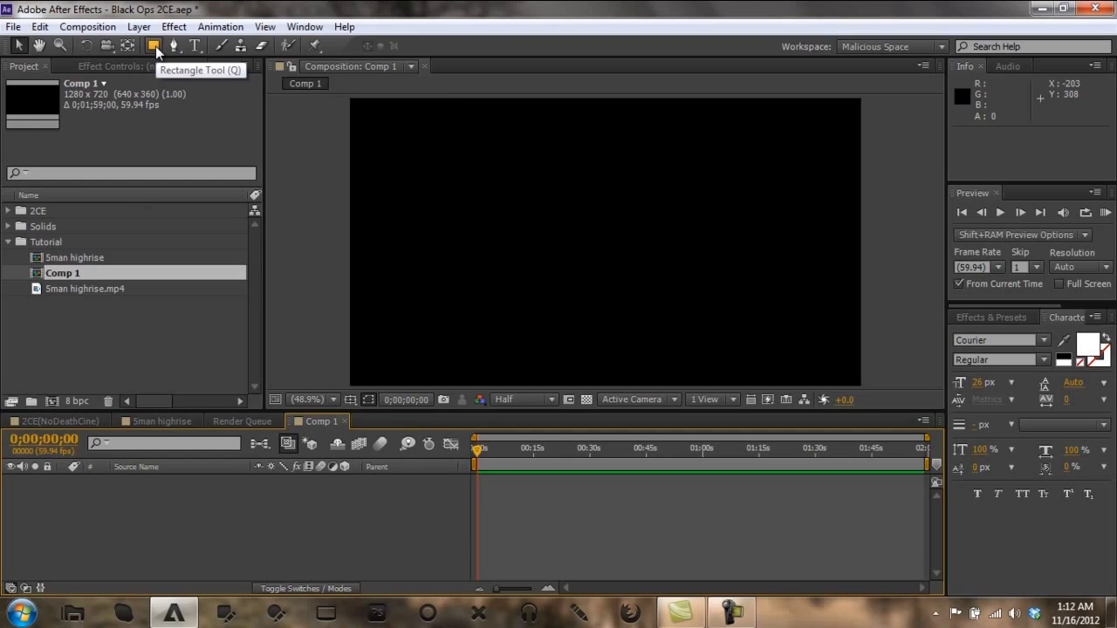
Step: Set the Rounded Rectangle tool to a white 2 px stroke and turn on the grid
{"action": "left_click_drag", "start_coordinate": [155, 46], "coordinate": [198, 65]}
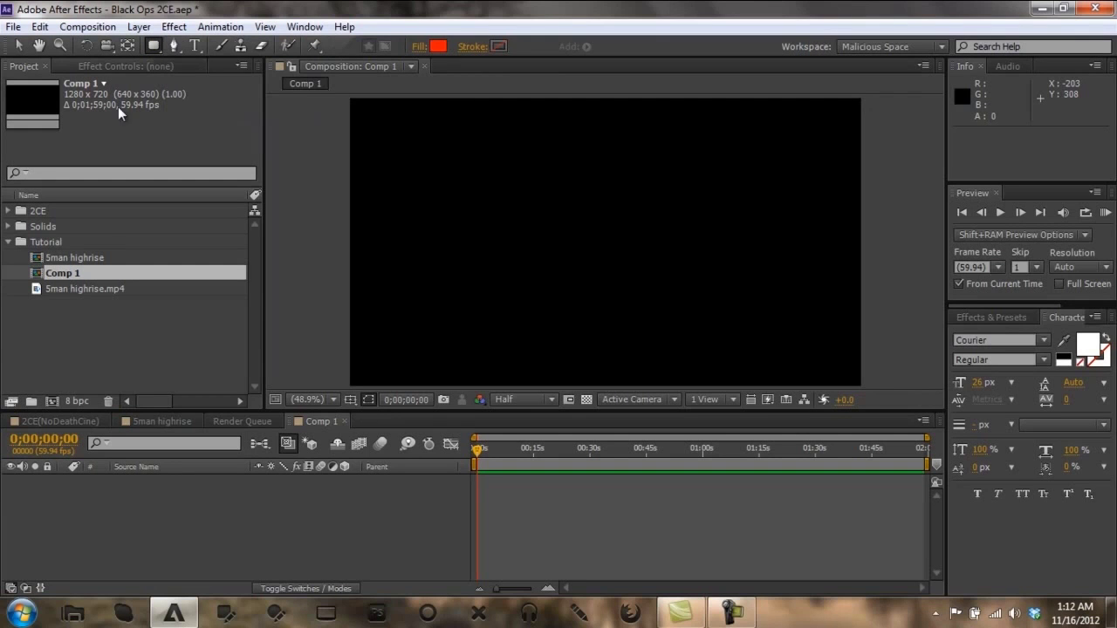
{"action": "left_click", "coordinate": [439, 45], "text": "alt"}
{"action": "left_click", "coordinate": [499, 49], "text": "alt"}
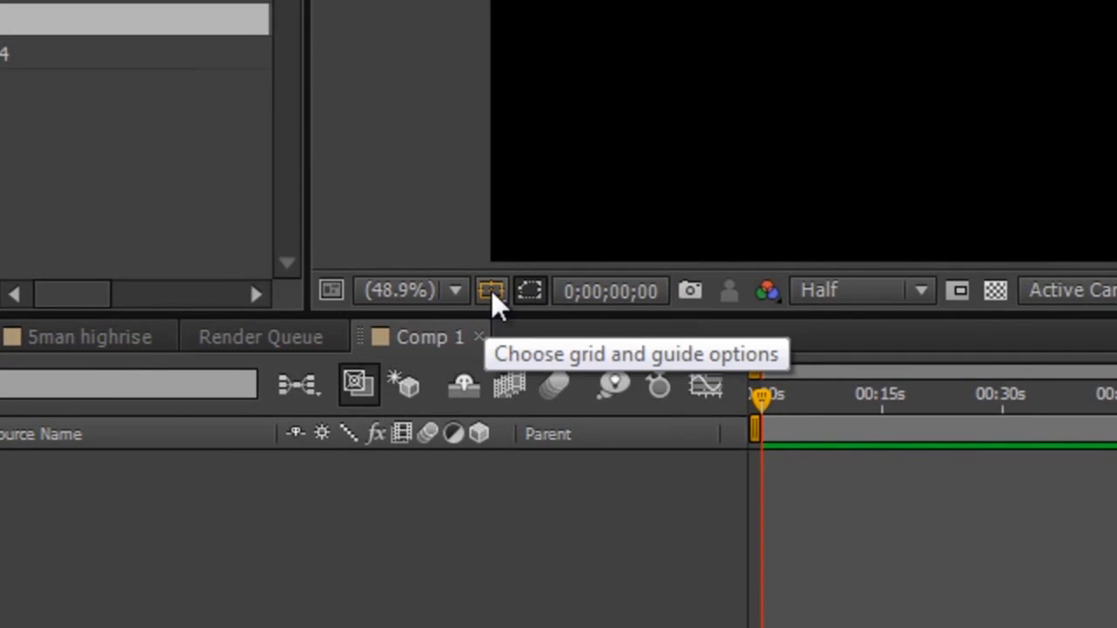
{"action": "left_click", "coordinate": [491, 291]}
{"action": "left_click", "coordinate": [545, 425]}
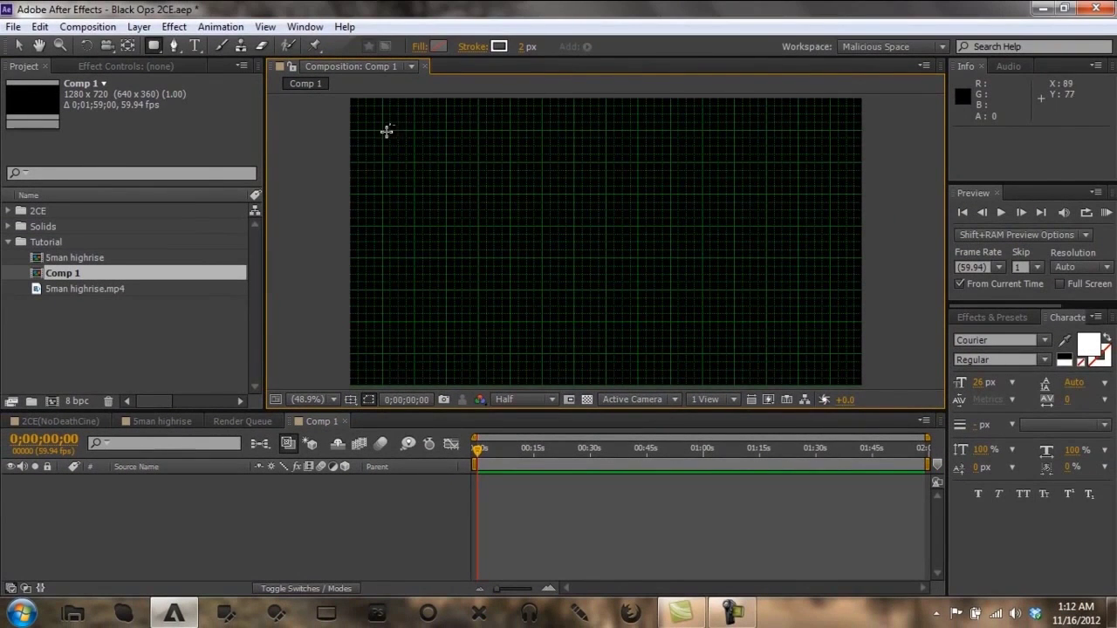
Step: Draw a near frame-wide white-outlined rounded rectangle as Shape Layer 1
{"action": "left_click", "coordinate": [382, 130]}
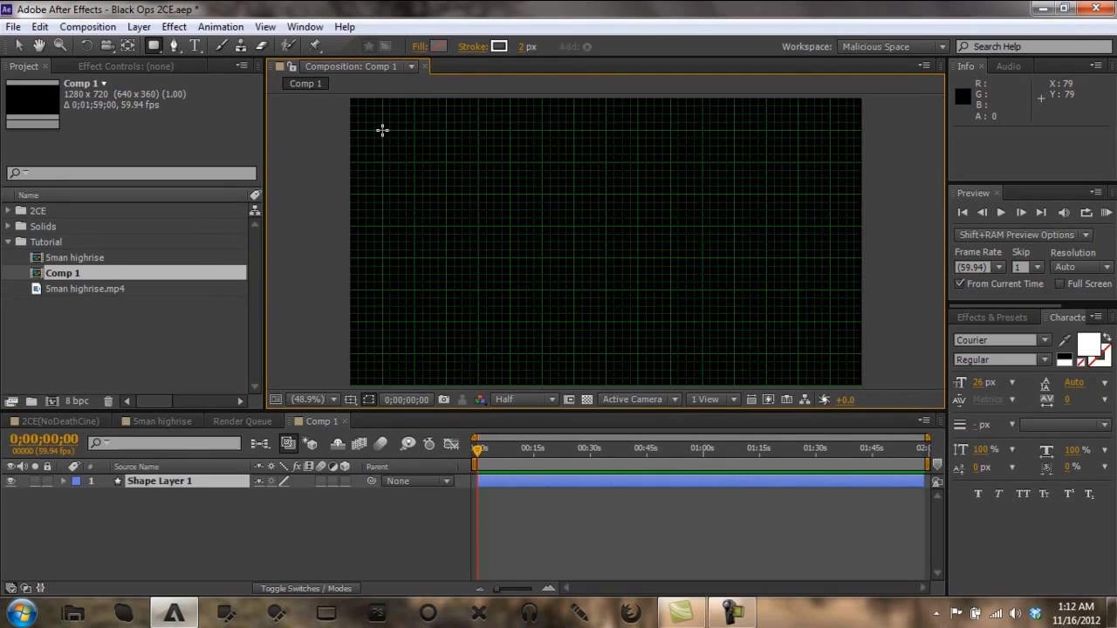
{"action": "left_click_drag", "start_coordinate": [393, 136], "coordinate": [830, 354]}
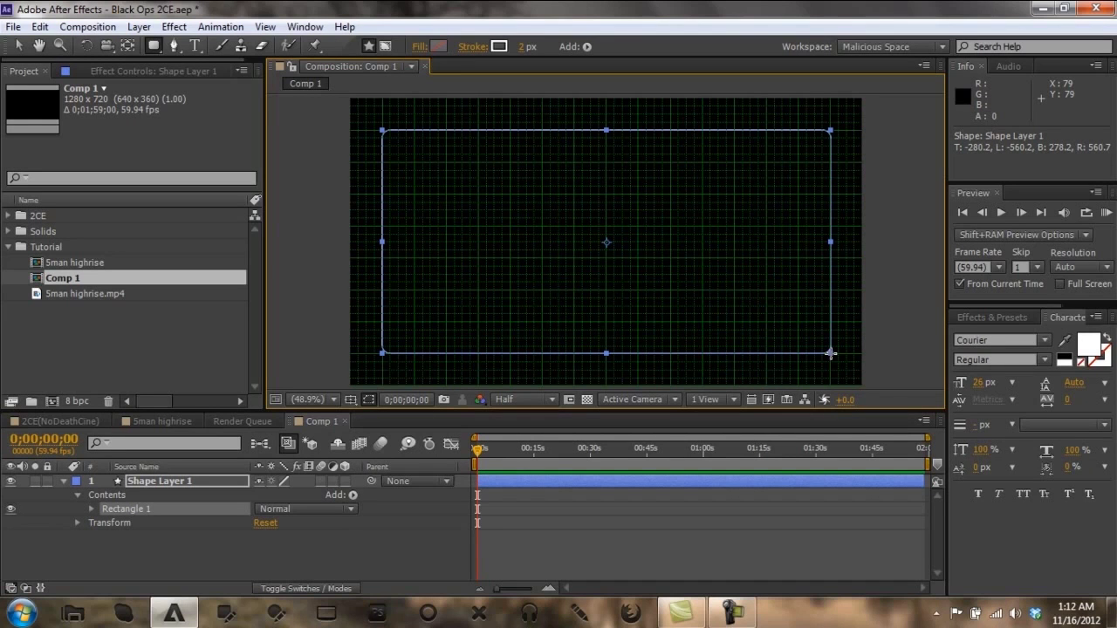
{"action": "left_click_drag", "start_coordinate": [830, 353], "coordinate": [829, 353]}
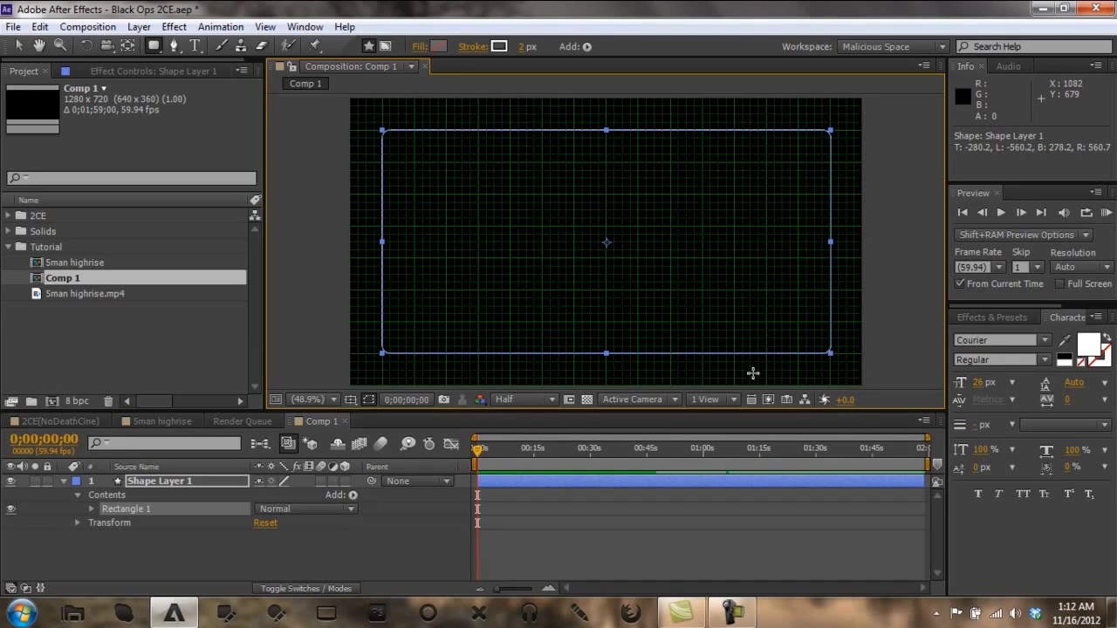
{"action": "left_click", "coordinate": [405, 538]}
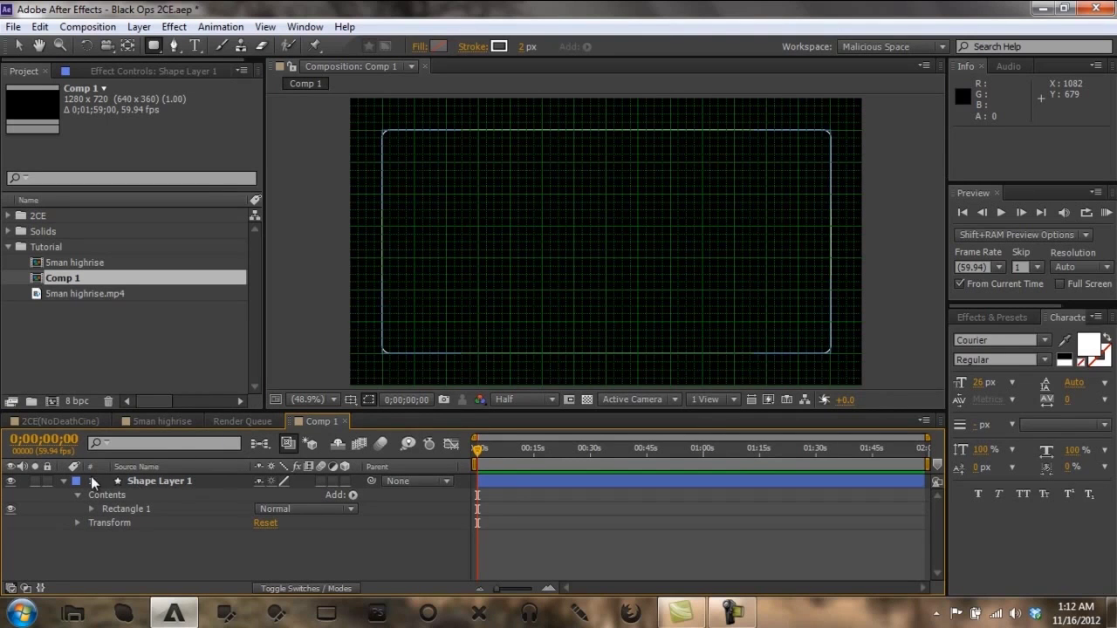
{"action": "left_click", "coordinate": [63, 481]}
Step: Duplicate the border layer and scale the copy to 91%
{"action": "left_click", "coordinate": [146, 479]}
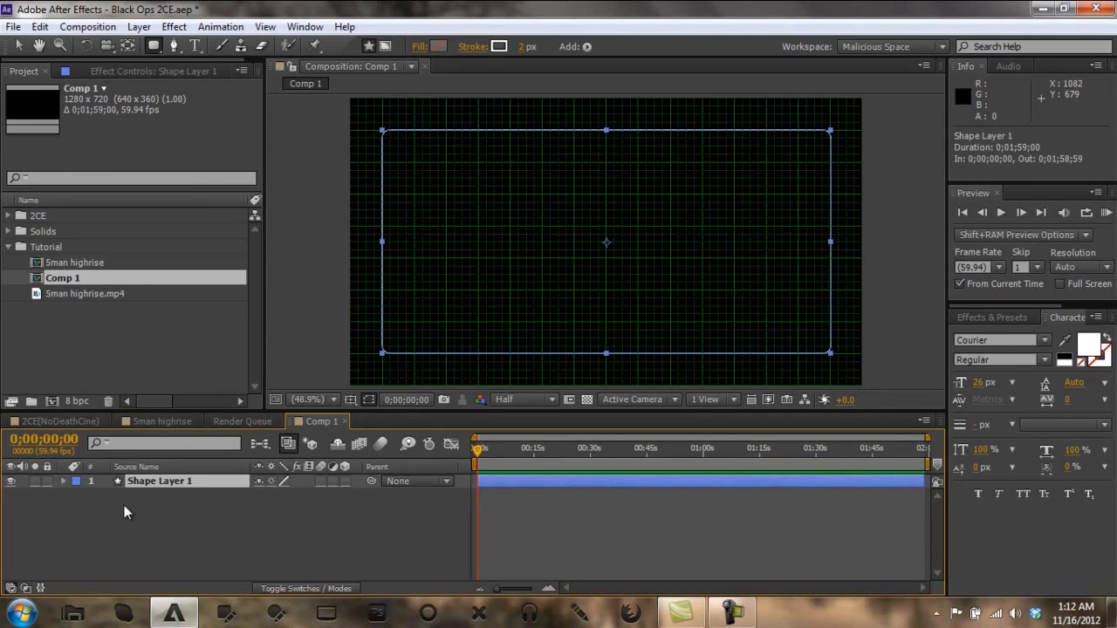
{"action": "key", "text": "ctrl+d"}
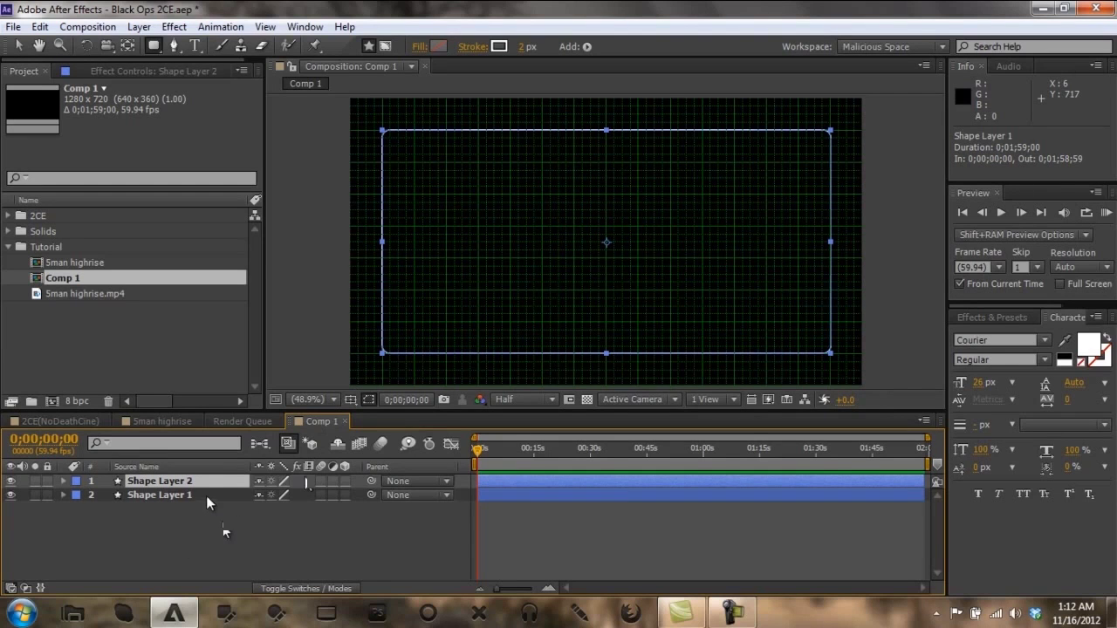
{"action": "key", "text": "s"}
{"action": "left_click_drag", "start_coordinate": [278, 495], "coordinate": [270, 498]}
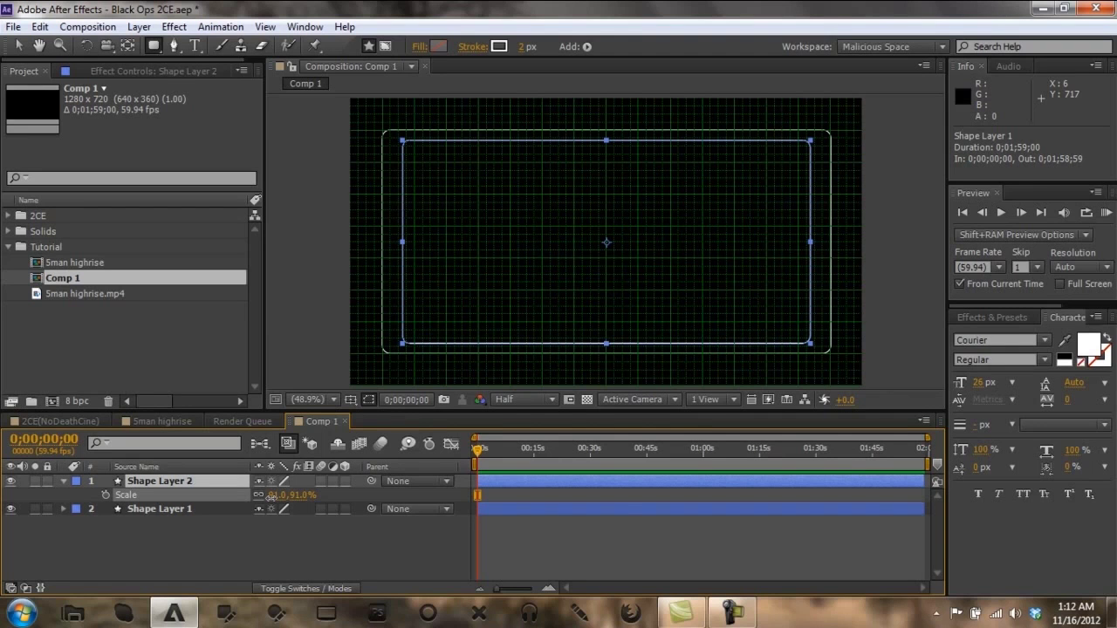
{"action": "left_click", "coordinate": [78, 571]}
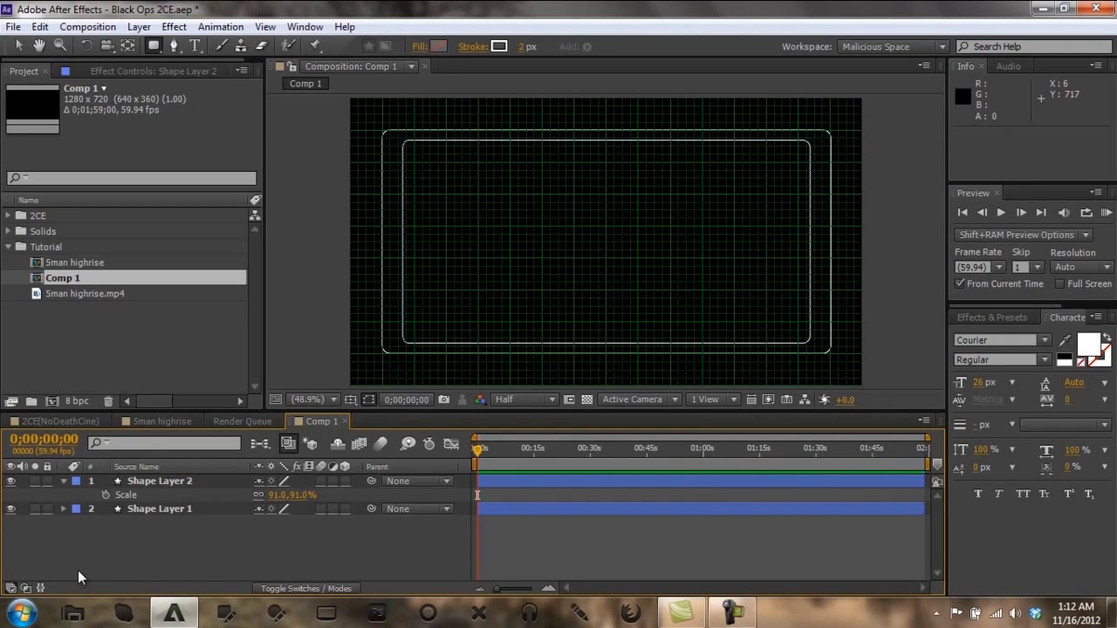
Step: Turn off the comp grid and collapse the copy's Scale property
{"action": "left_click", "coordinate": [350, 400]}
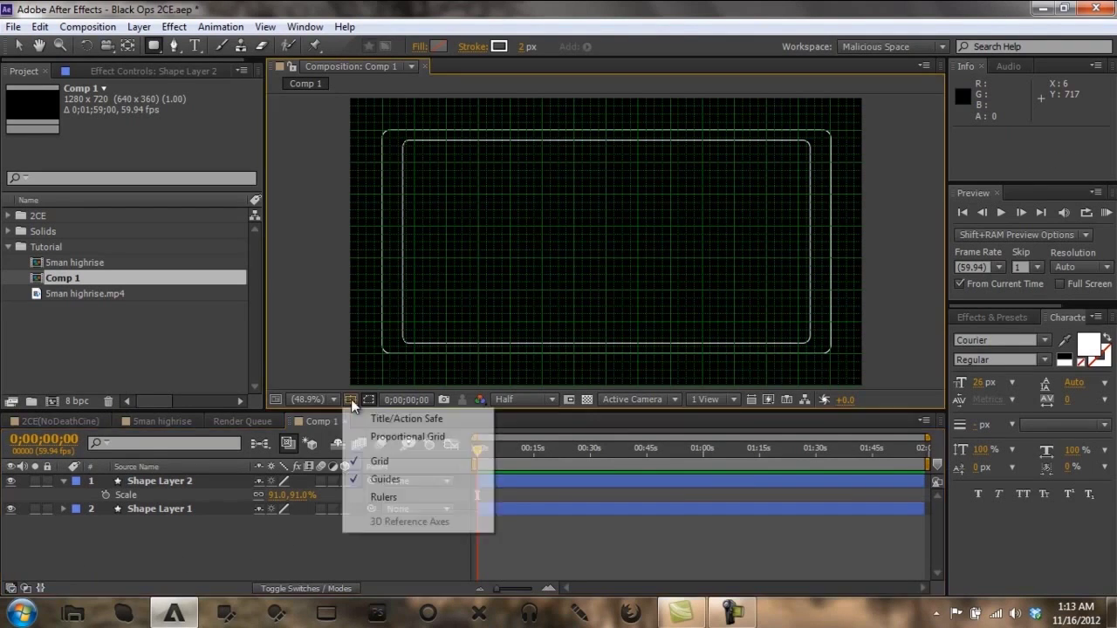
{"action": "left_click", "coordinate": [377, 458]}
{"action": "left_click", "coordinate": [114, 577]}
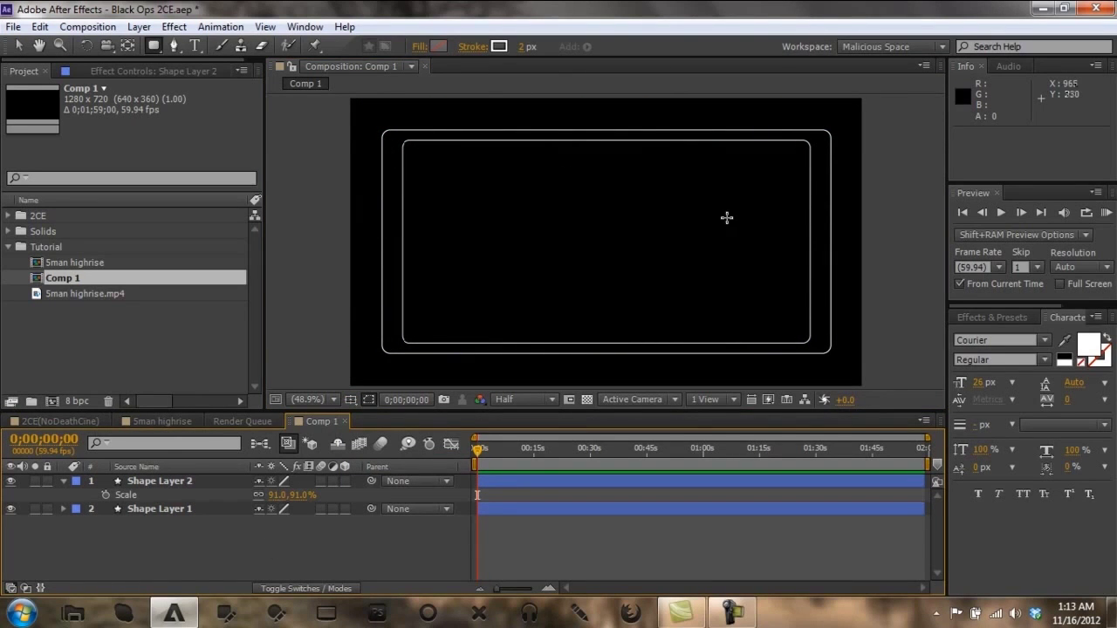
{"action": "left_click", "coordinate": [66, 481]}
{"action": "left_click_drag", "start_coordinate": [176, 512], "coordinate": [156, 488]}
{"action": "left_click", "coordinate": [127, 517]}
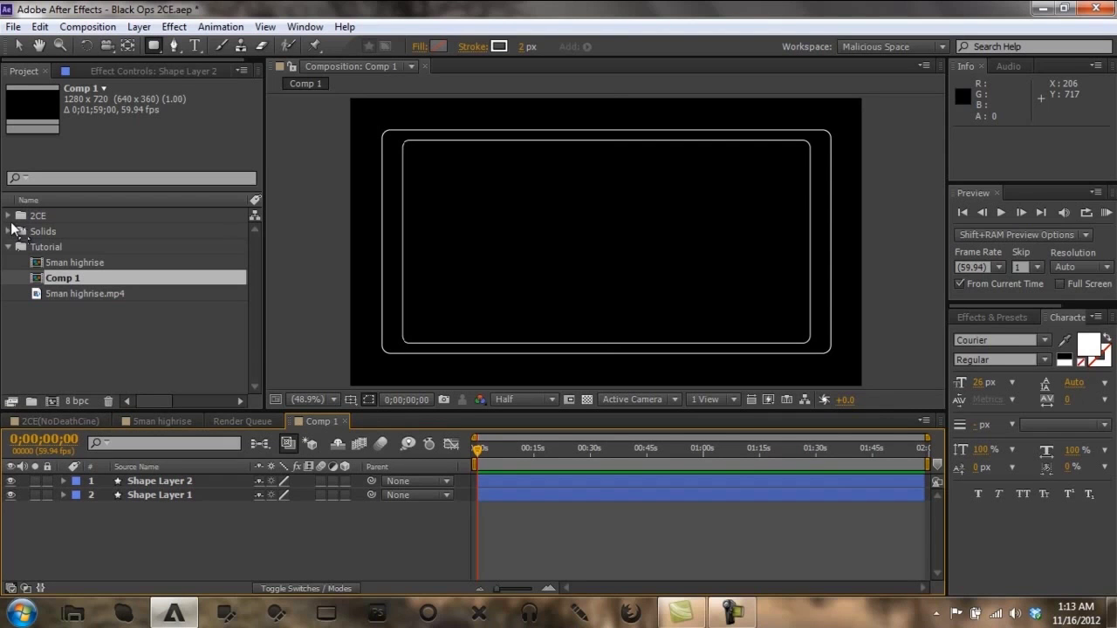
Step: Move the Solids folder into Tutorial and open the finished Hud comp from 2CE
{"action": "left_click_drag", "start_coordinate": [19, 232], "coordinate": [21, 246]}
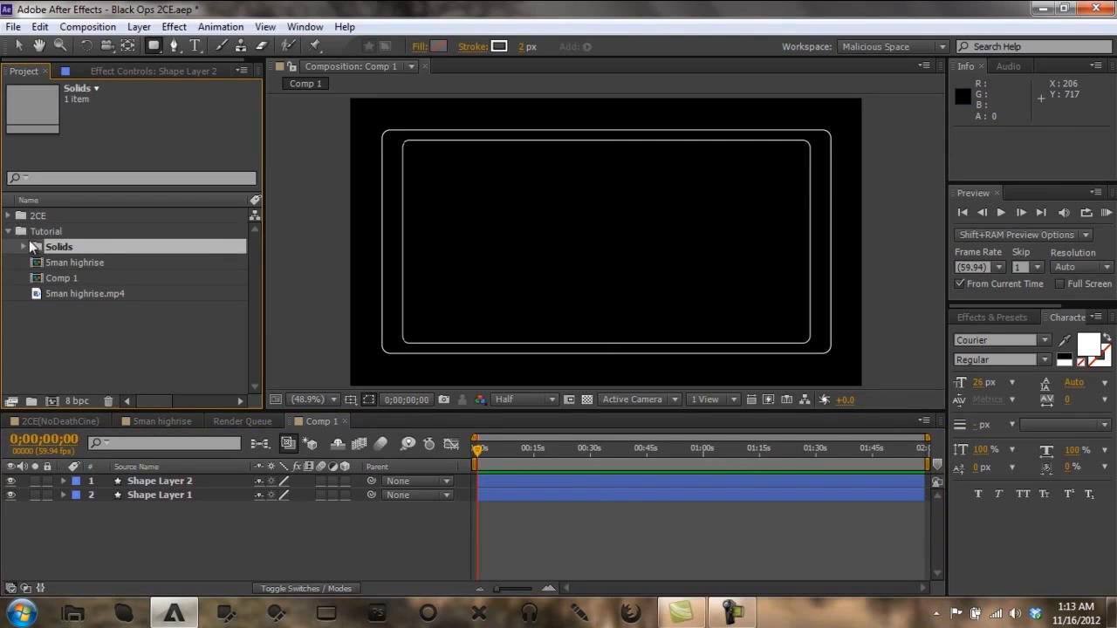
{"action": "left_click", "coordinate": [10, 216]}
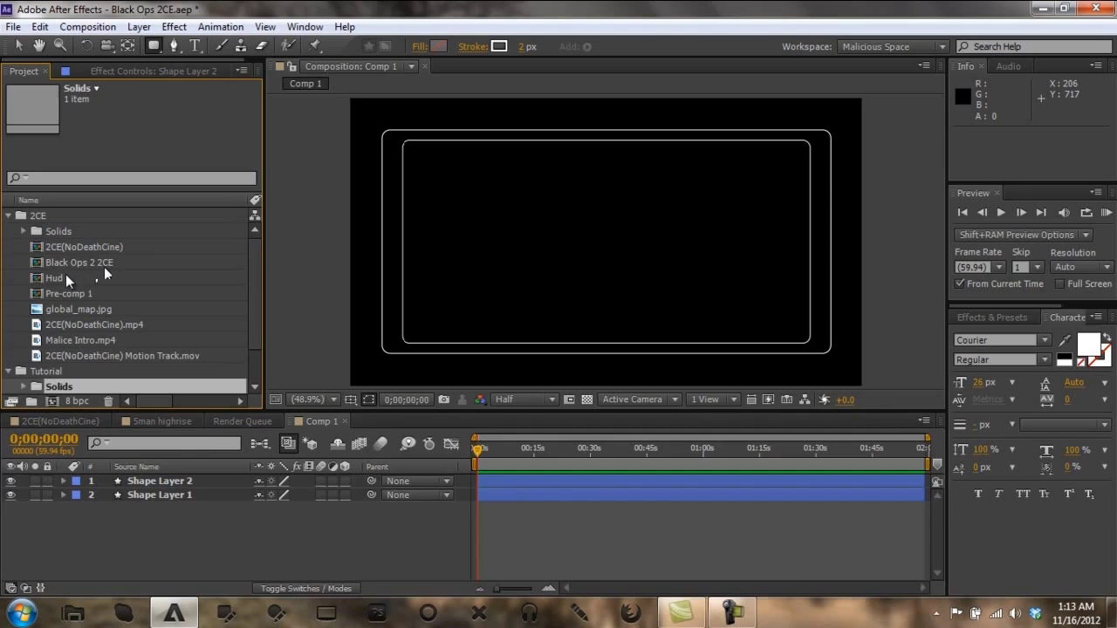
{"action": "double_click", "coordinate": [54, 278]}
{"action": "left_click", "coordinate": [11, 212]}
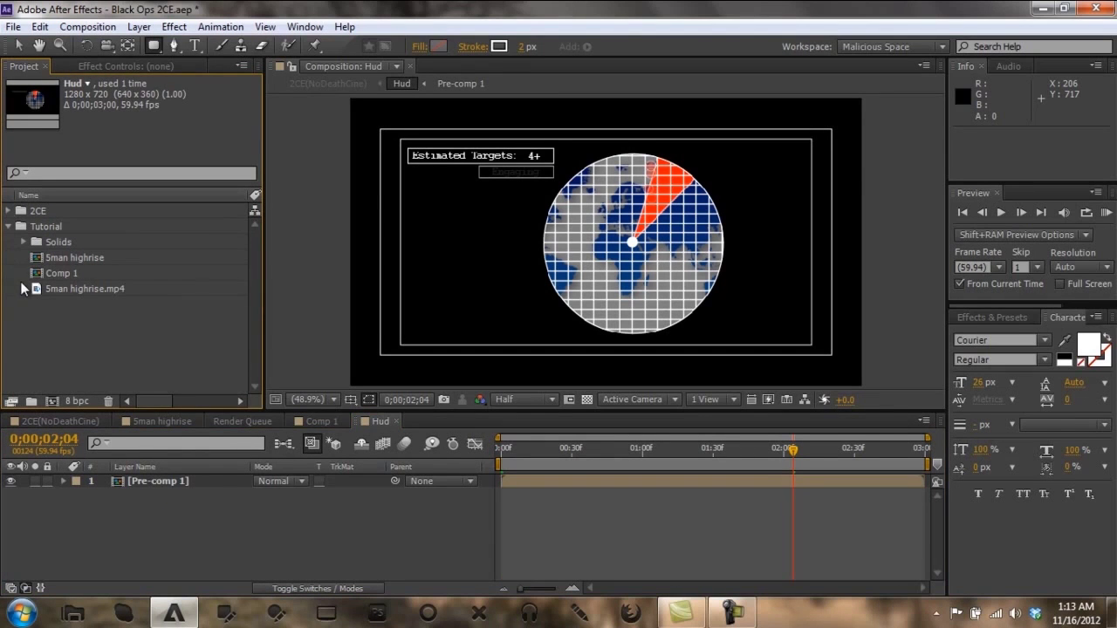
{"action": "left_click", "coordinate": [104, 353]}
Step: Inspect Pre-comp 1's Radar Indicator and Radar Center layers, then close Hud and return to Comp 1
{"action": "double_click", "coordinate": [169, 481]}
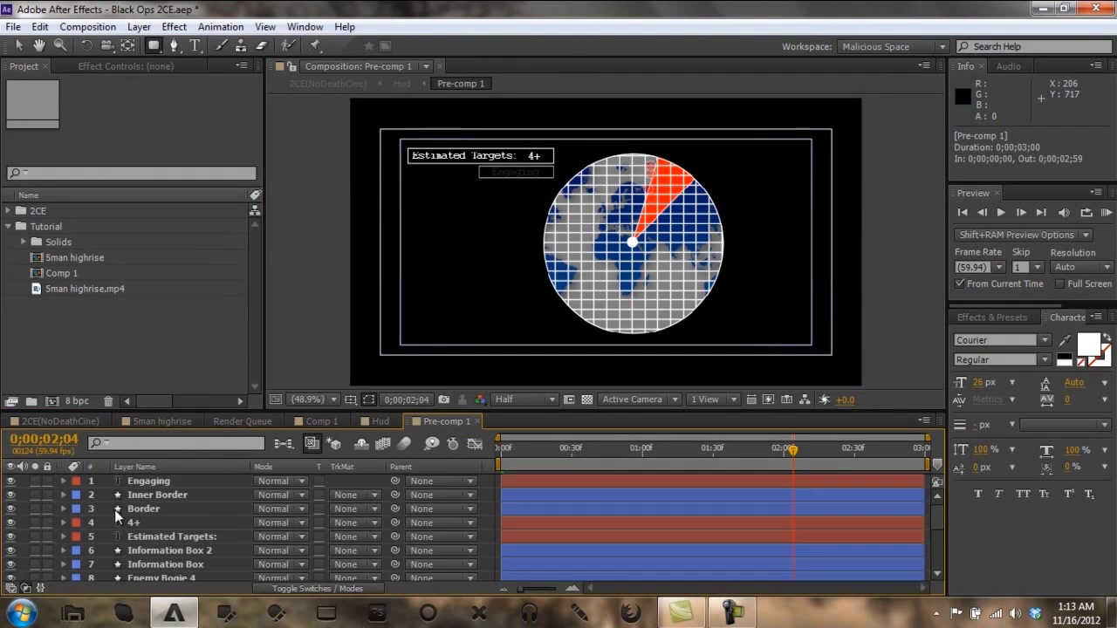
{"action": "scroll", "coordinate": [264, 515], "scroll_direction": "down", "scroll_amount": 5}
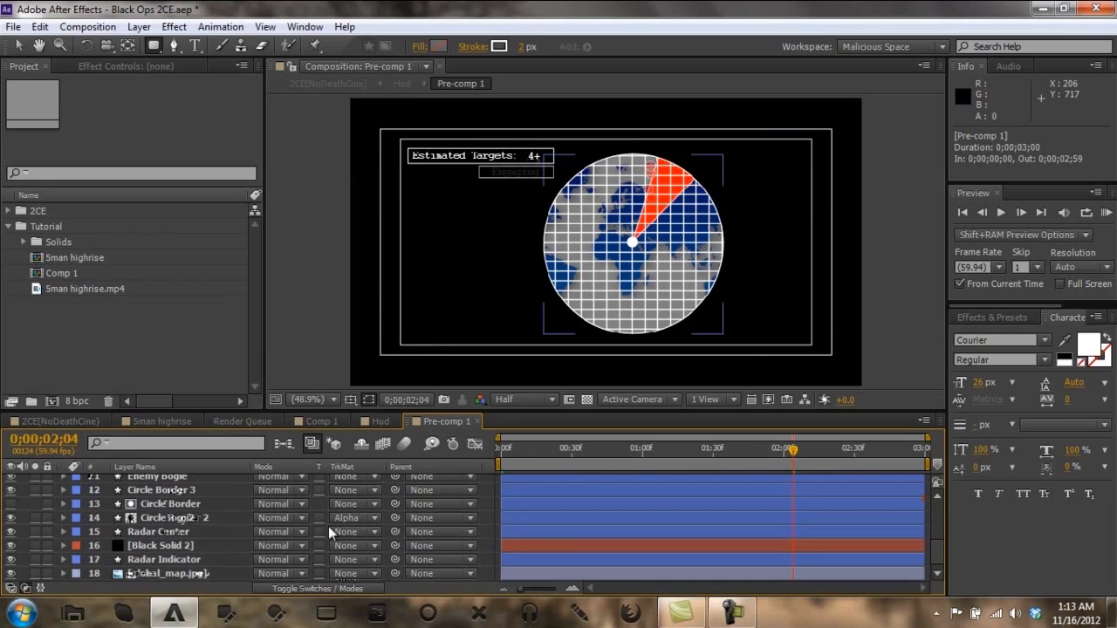
{"action": "left_click", "coordinate": [173, 558]}
{"action": "left_click", "coordinate": [172, 532]}
{"action": "scroll", "coordinate": [171, 528], "scroll_direction": "up", "scroll_amount": 5}
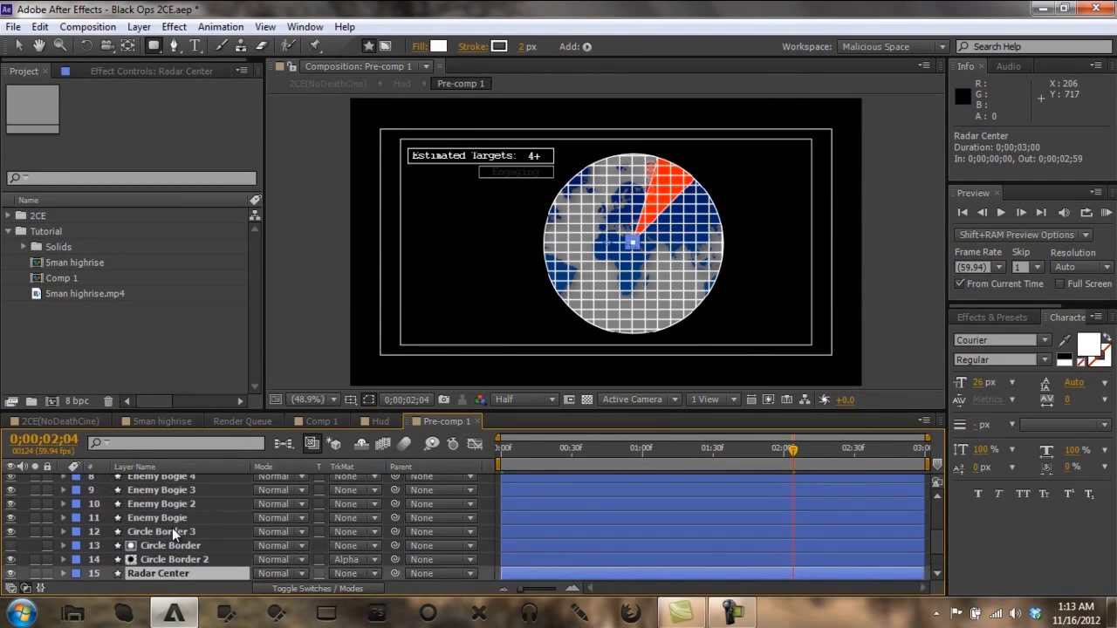
{"action": "left_click", "coordinate": [88, 321]}
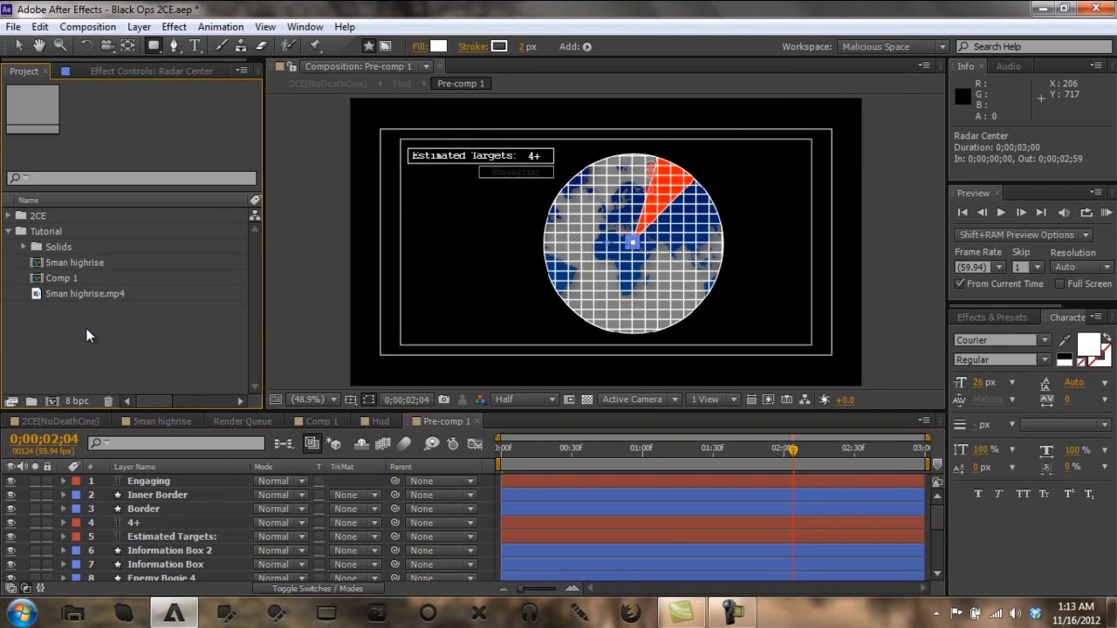
{"action": "left_click", "coordinate": [397, 421]}
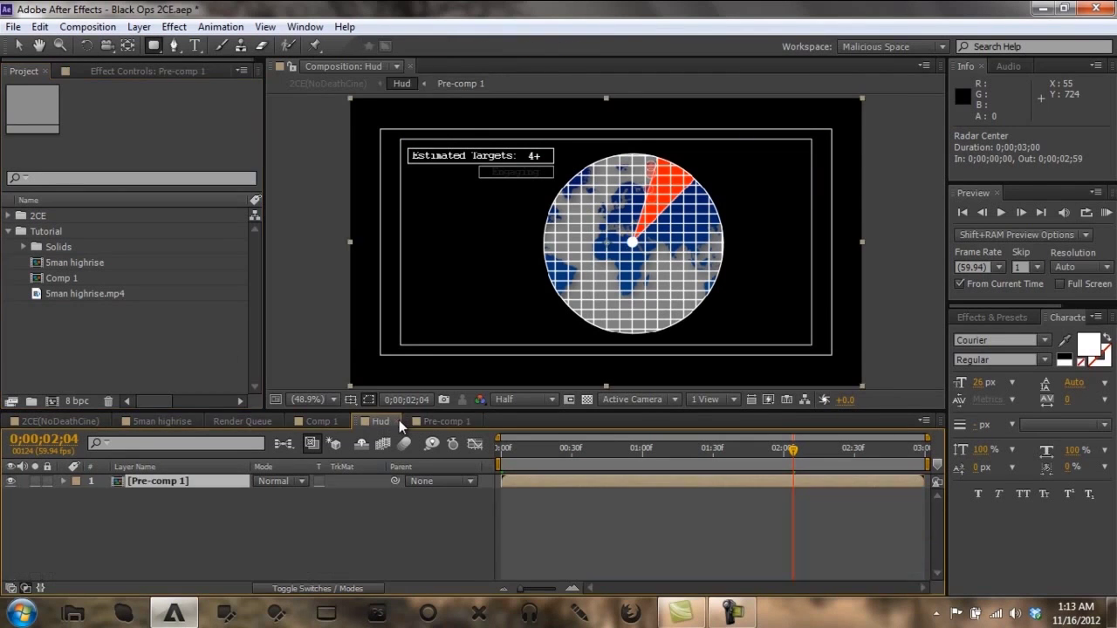
{"action": "left_click", "coordinate": [399, 420]}
{"action": "left_click", "coordinate": [325, 422]}
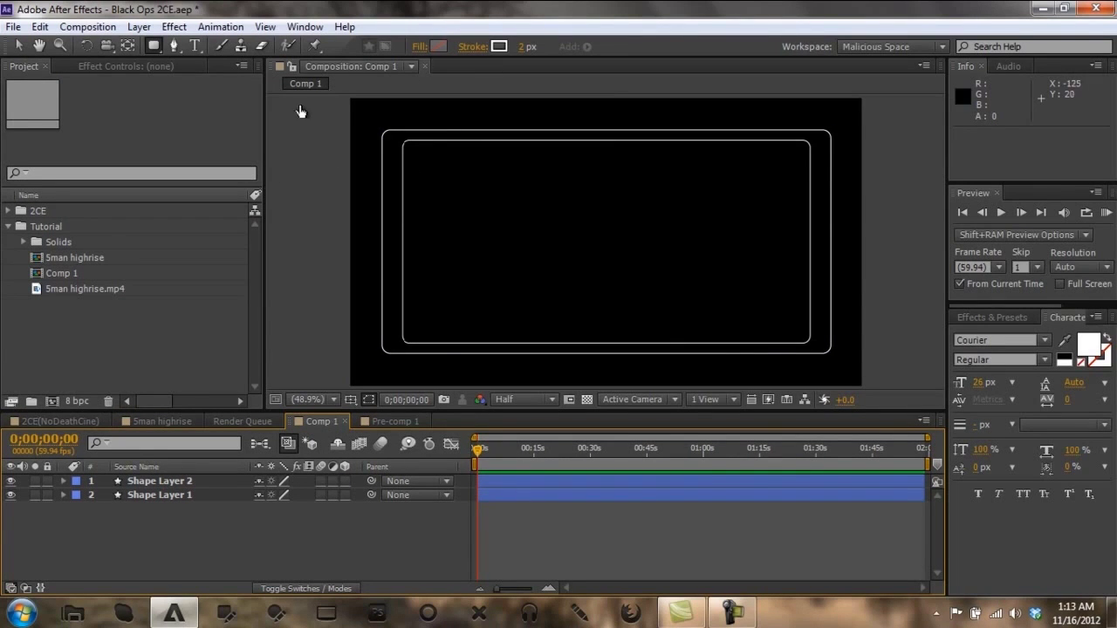
Step: Draw a small circle outline with the Ellipse tool
{"action": "left_click", "coordinate": [158, 48]}
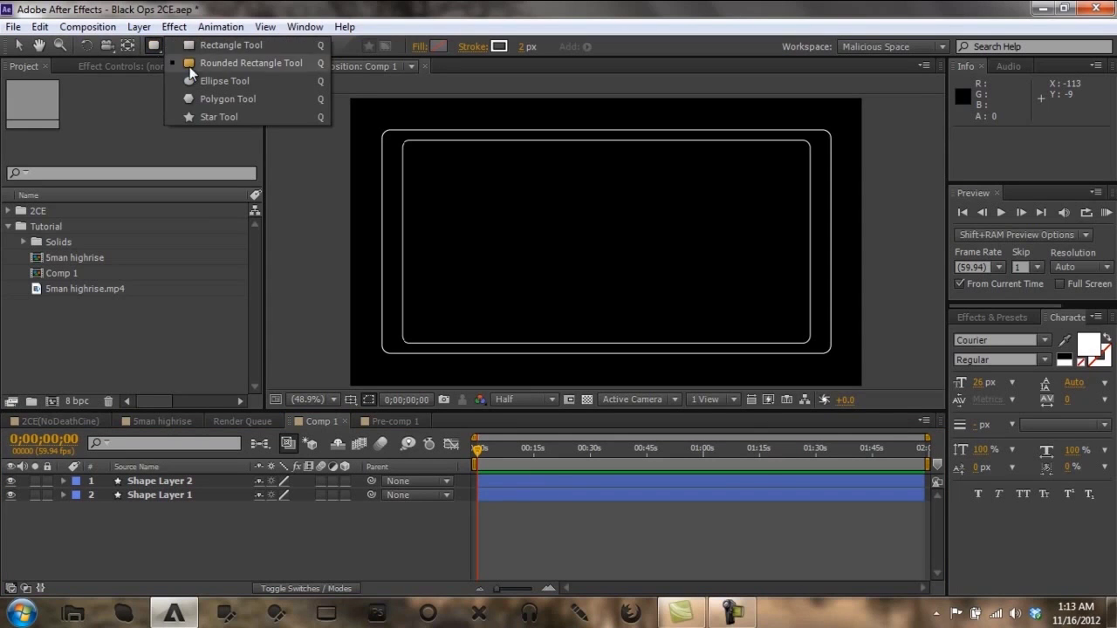
{"action": "left_click", "coordinate": [224, 84]}
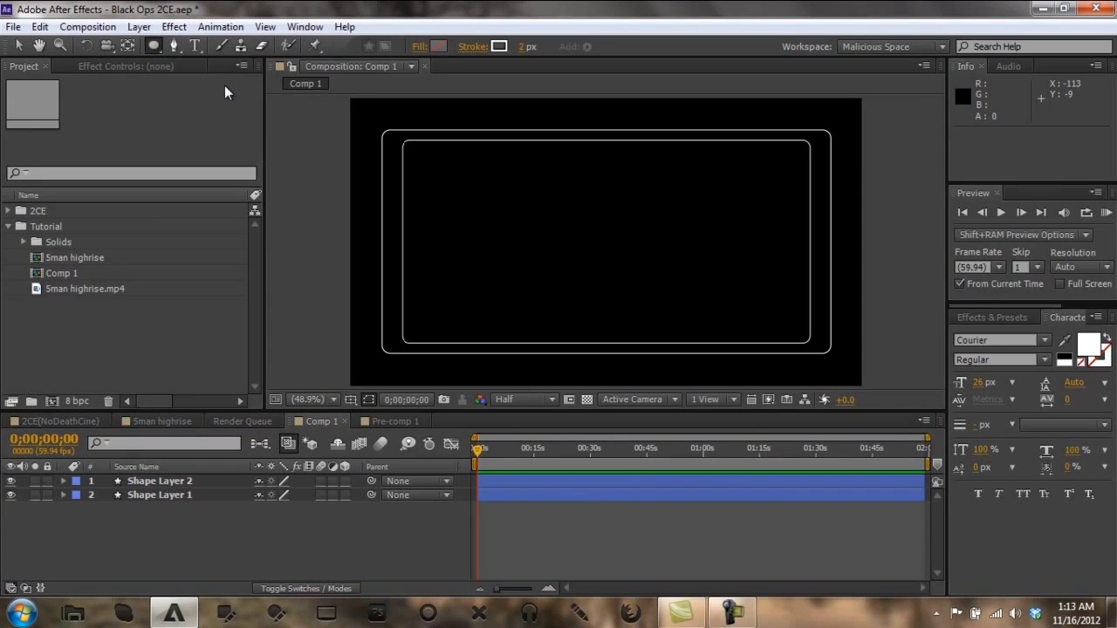
{"action": "left_click", "coordinate": [511, 170]}
{"action": "mouse_move", "coordinate": [511, 170]}
{"action": "left_mouse_down"}
{"action": "mouse_move", "coordinate": [599, 239]}
{"action": "mouse_move", "coordinate": [585, 234]}
{"action": "left_mouse_up"}
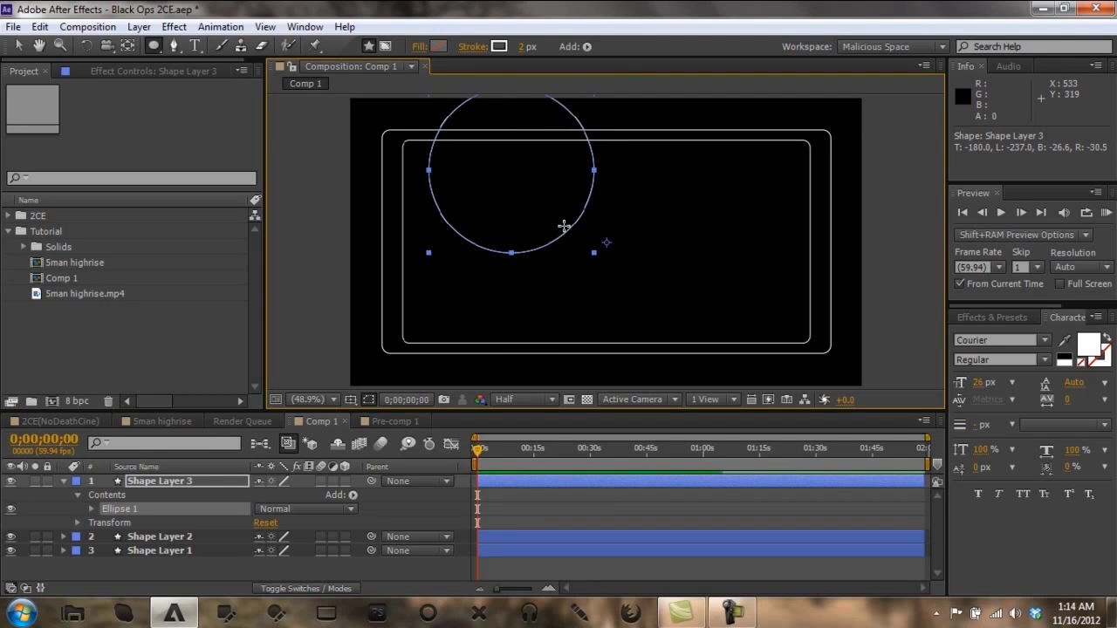
Step: Move the circle right of the comp centre inside the inner border
{"action": "key", "text": "v"}
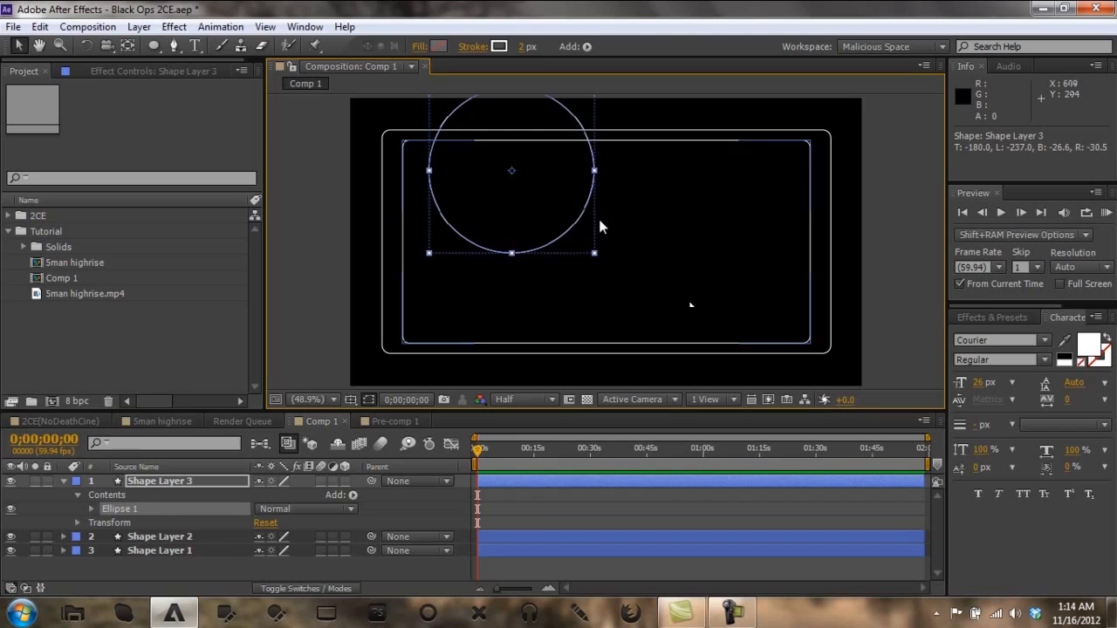
{"action": "left_click_drag", "start_coordinate": [559, 204], "coordinate": [717, 276]}
{"action": "left_click", "coordinate": [404, 572]}
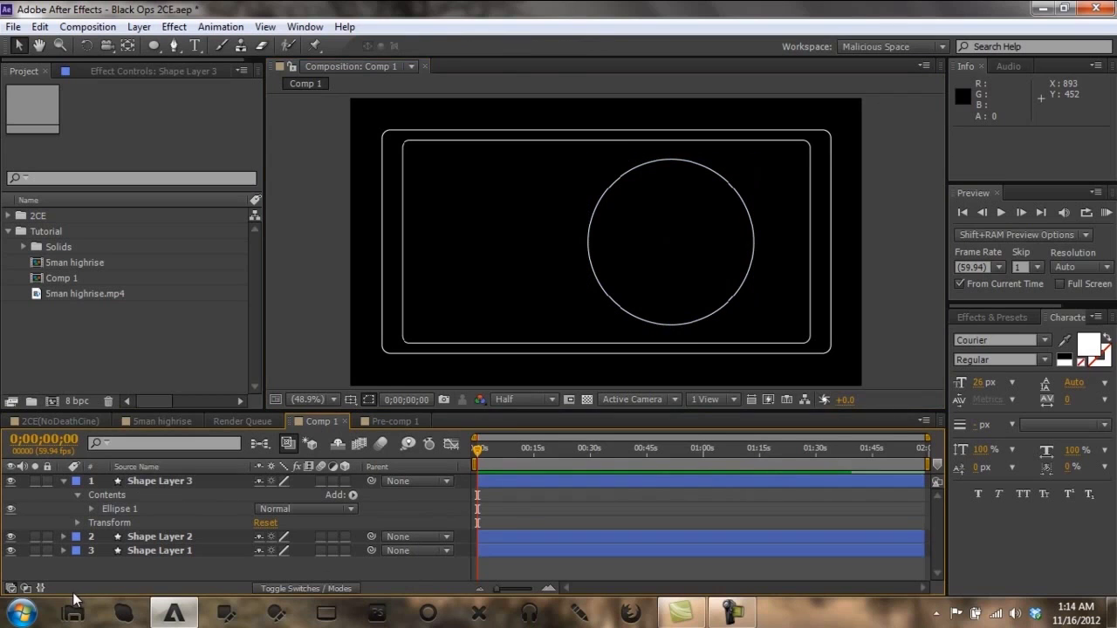
Step: Rename the two rectangle layers Outer Border and Inner Border
{"action": "left_click", "coordinate": [63, 481]}
{"action": "right_click", "coordinate": [168, 509]}
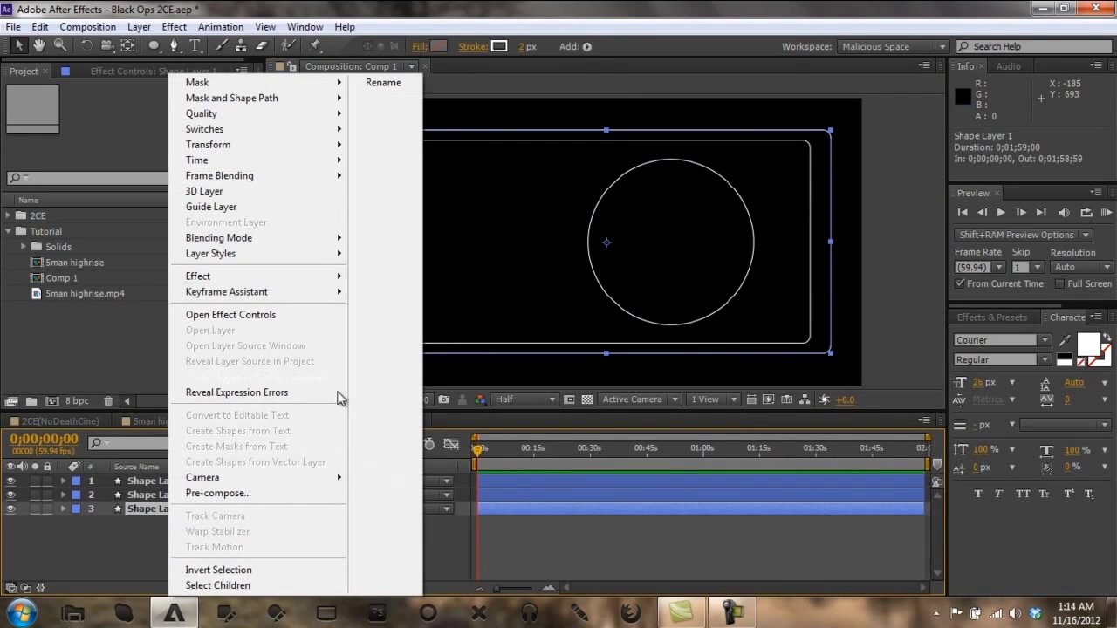
{"action": "left_click", "coordinate": [381, 84]}
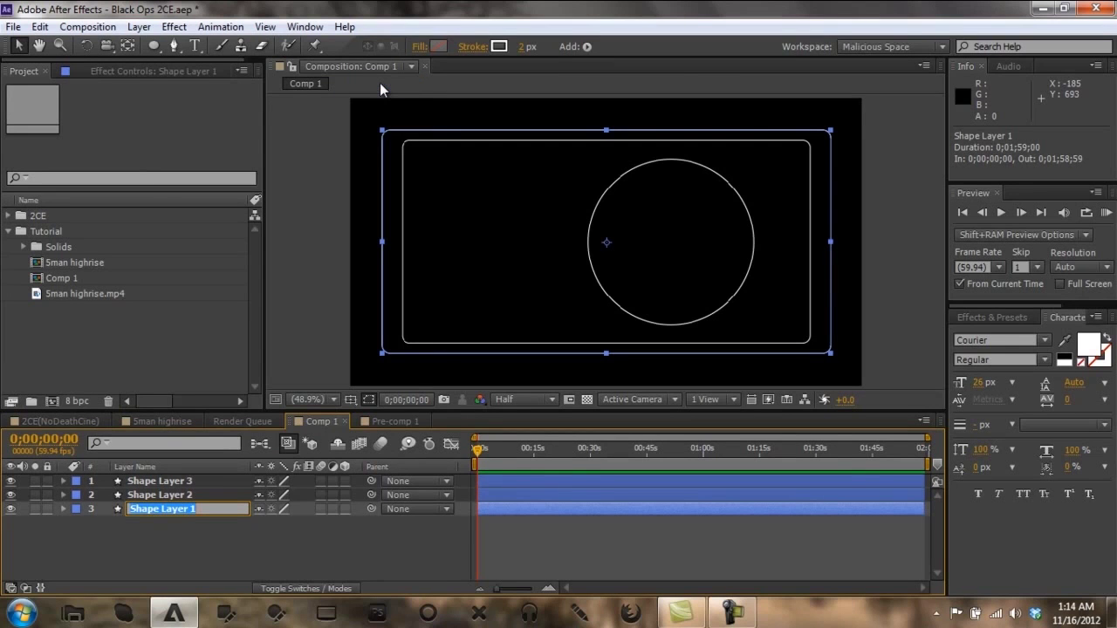
{"action": "type", "text": "Outer"}
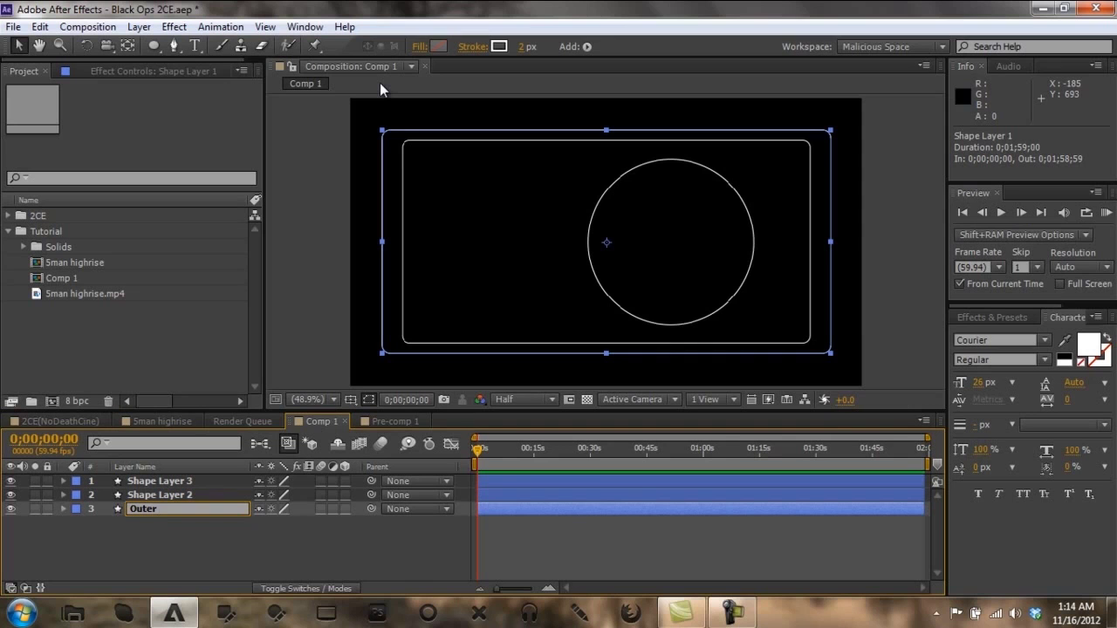
{"action": "type", "text": " Border"}
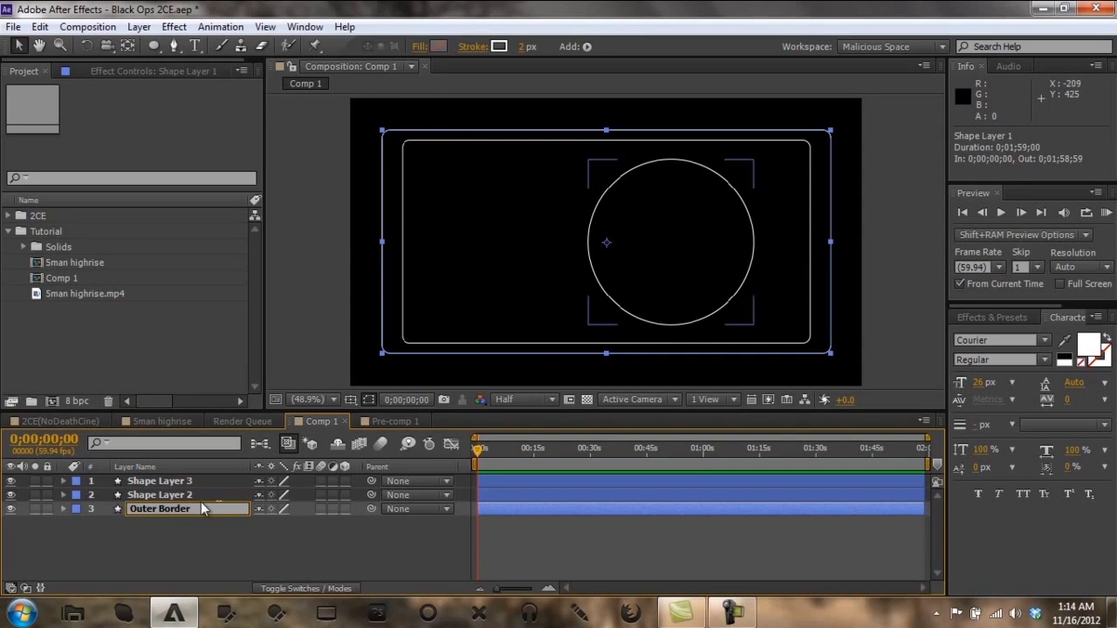
{"action": "right_click", "coordinate": [192, 495]}
{"action": "left_click", "coordinate": [414, 84]}
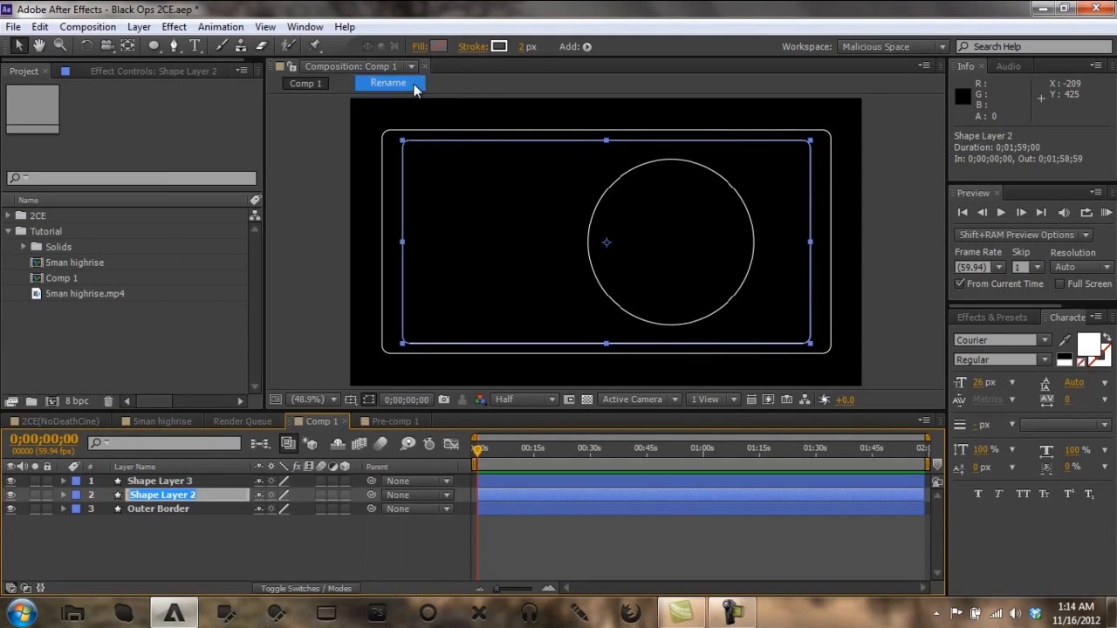
{"action": "type", "text": "Inner B"}
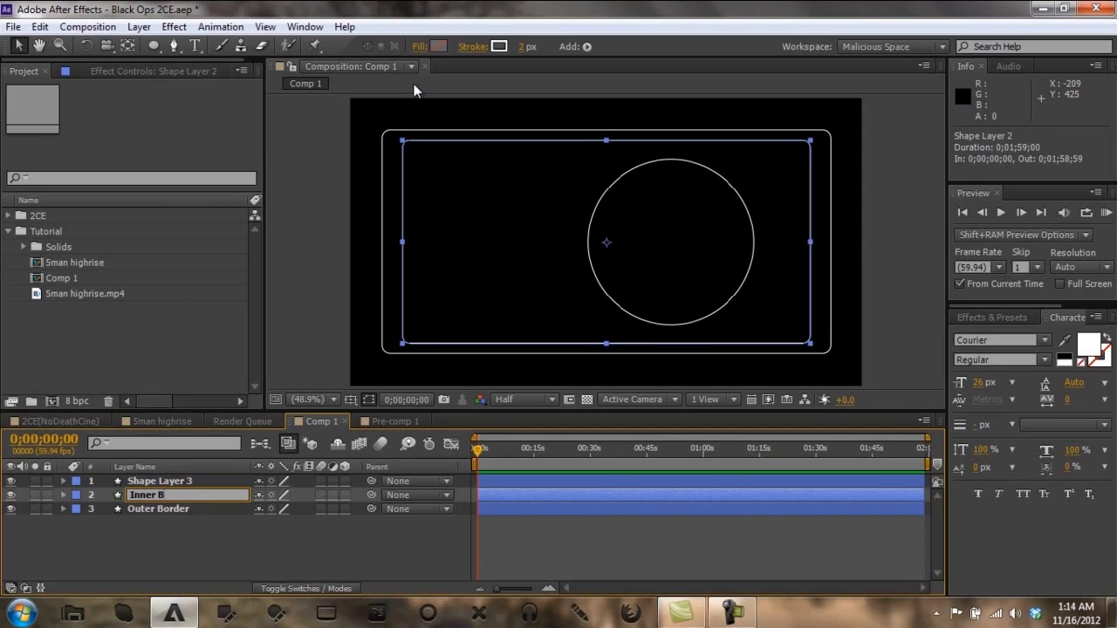
{"action": "type", "text": "order"}
{"action": "key", "text": "Return"}
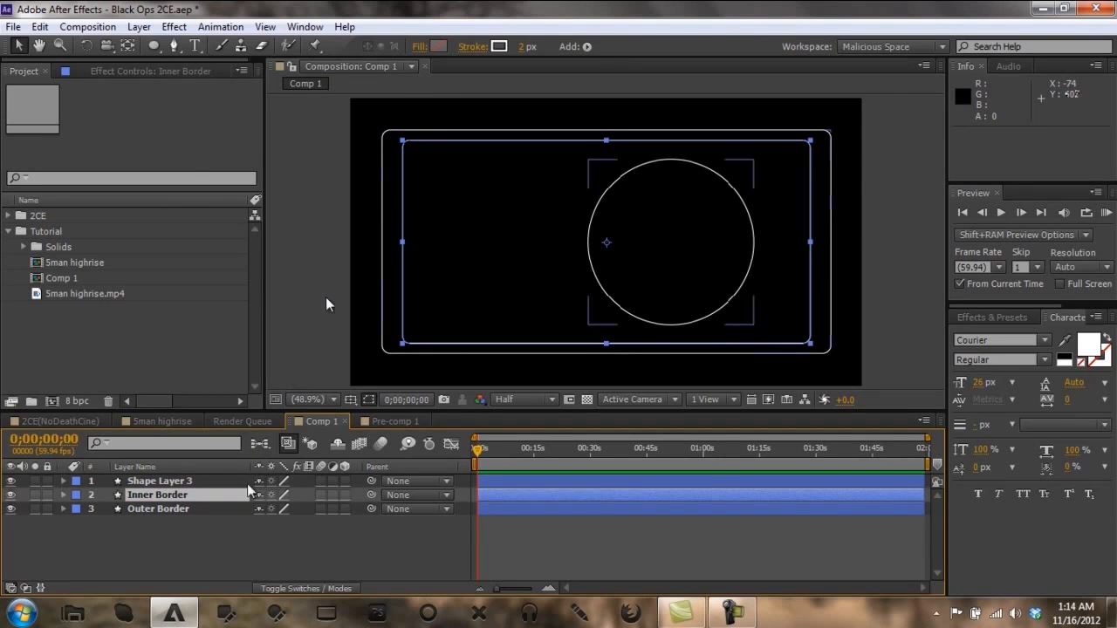
Step: Rename the circle's layer Radar Border
{"action": "left_click", "coordinate": [325, 297]}
{"action": "right_click", "coordinate": [179, 482]}
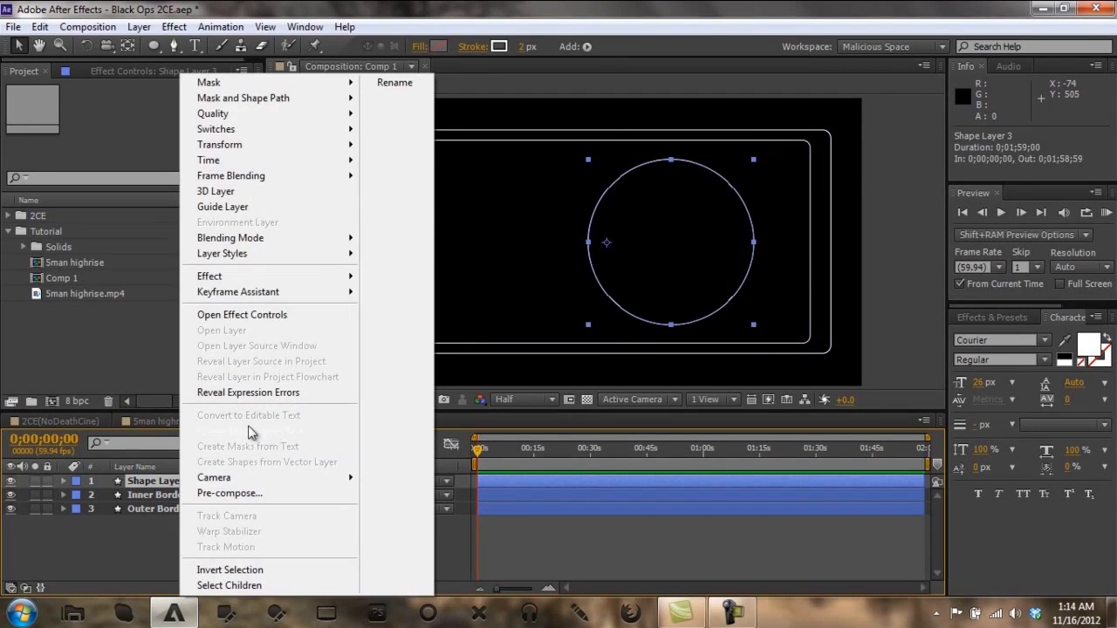
{"action": "left_click", "coordinate": [390, 82]}
{"action": "type", "text": "Radar"}
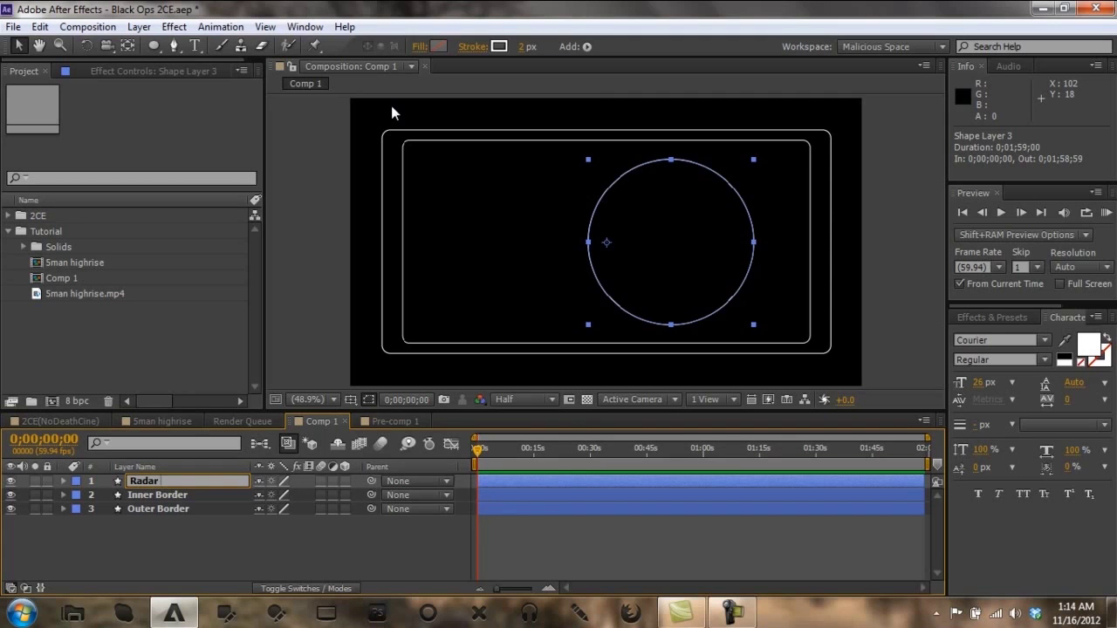
{"action": "type", "text": " Border"}
{"action": "key", "text": "Return"}
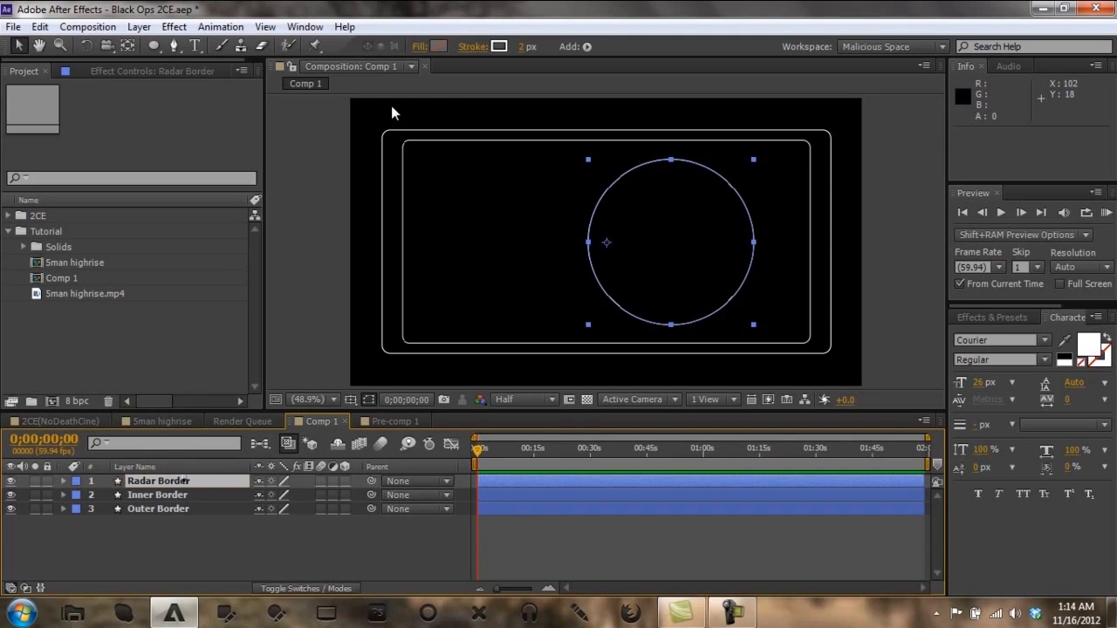
Step: Check the renamed layers by selecting Inner Border, then Radar Border
{"action": "left_click", "coordinate": [269, 532]}
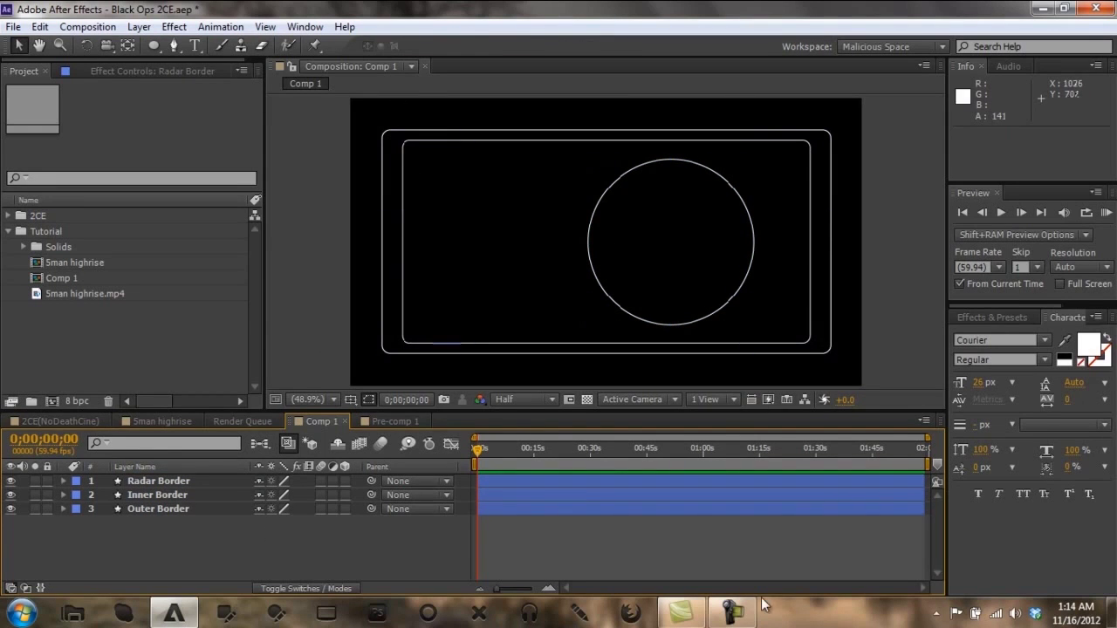
{"action": "left_click", "coordinate": [735, 614]}
{"action": "left_click", "coordinate": [734, 614]}
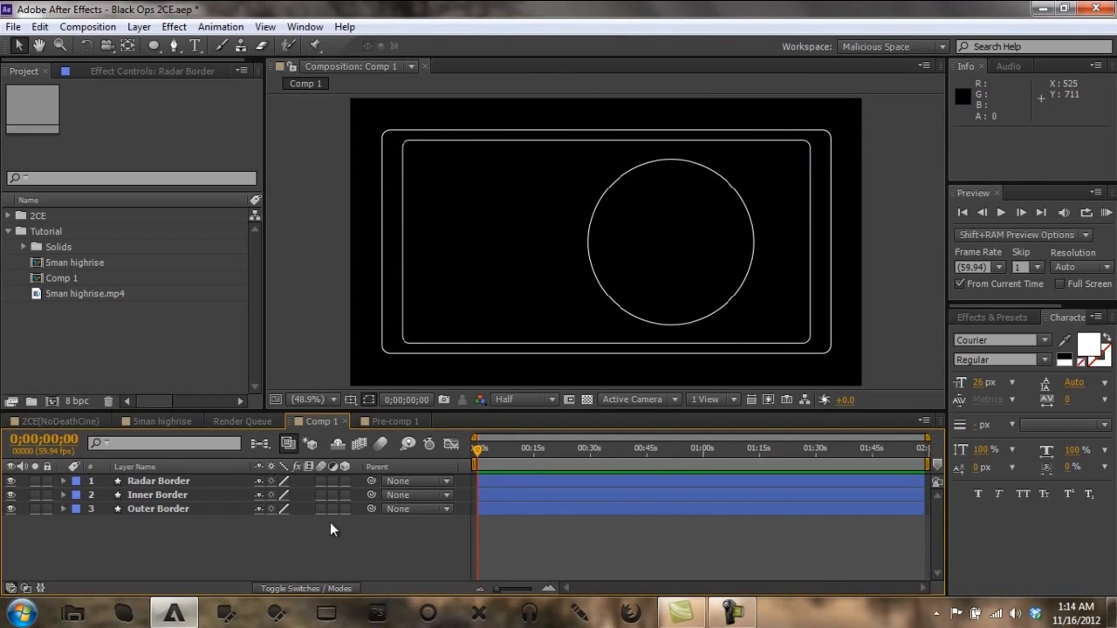
{"action": "left_click", "coordinate": [158, 494]}
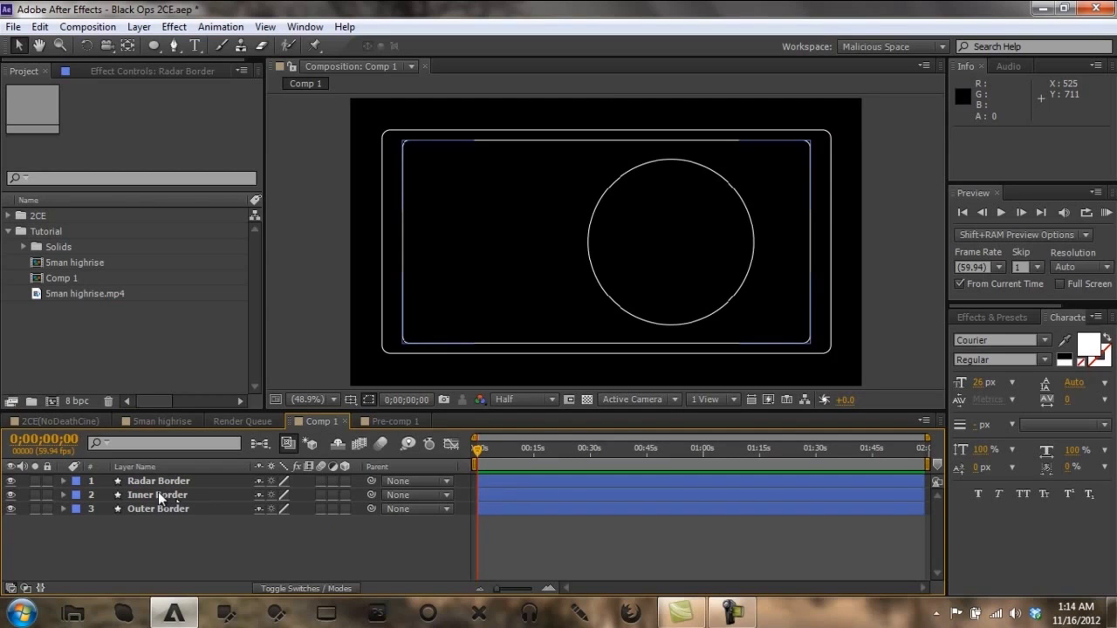
{"action": "left_click", "coordinate": [162, 554]}
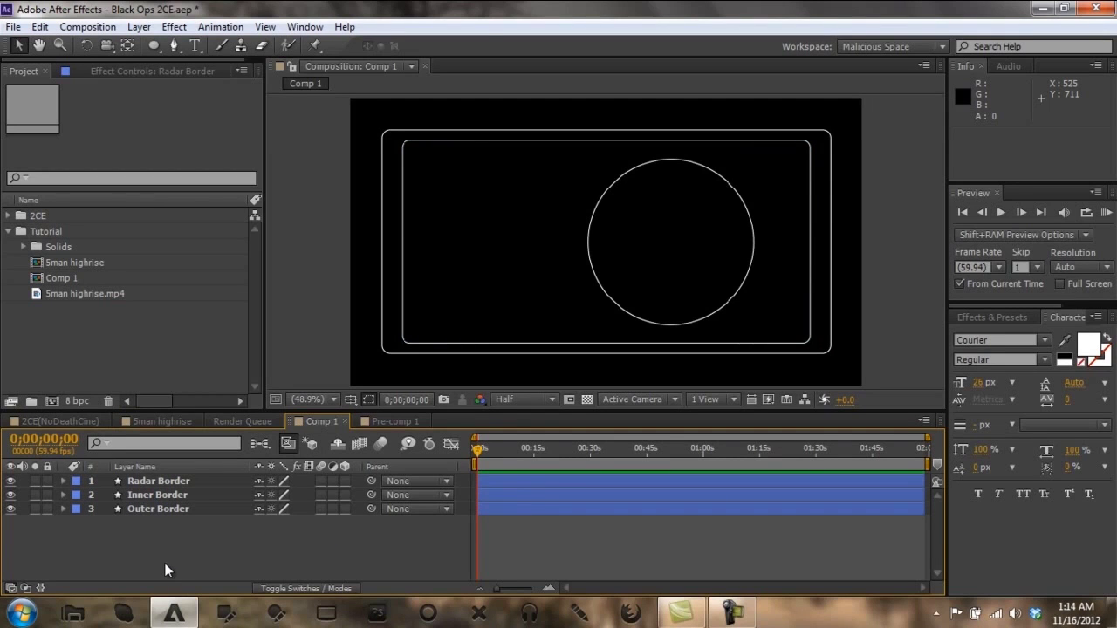
{"action": "left_click", "coordinate": [165, 482]}
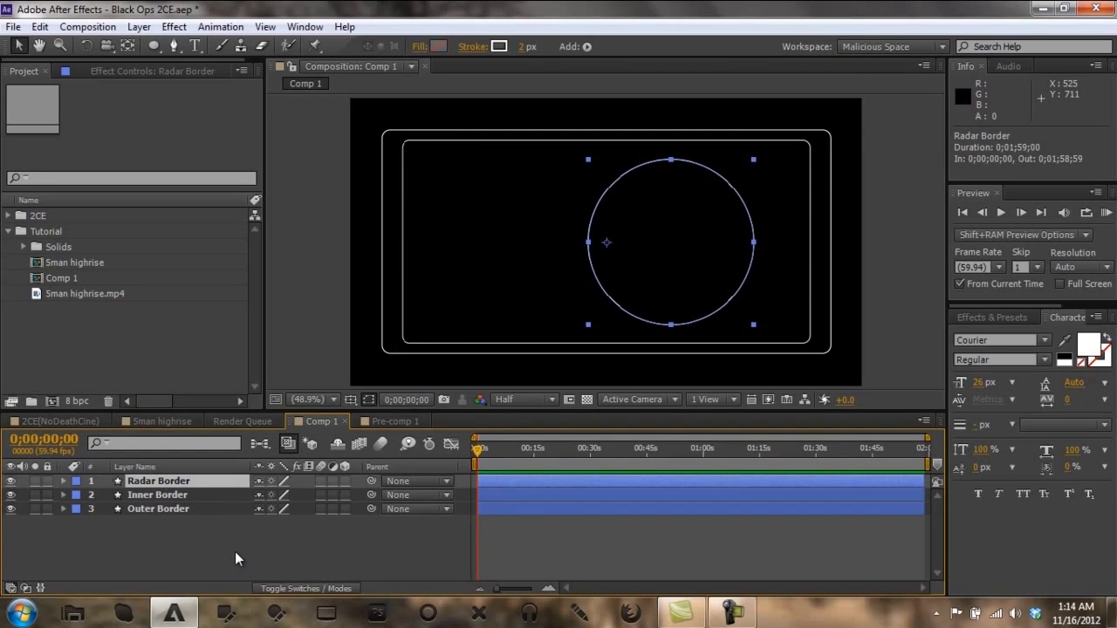
Step: Duplicate Radar Border into Radar Border 2, fill the copy solid white (FFFFFF), then reselect Radar Border
{"action": "key", "text": "ctrl+d"}
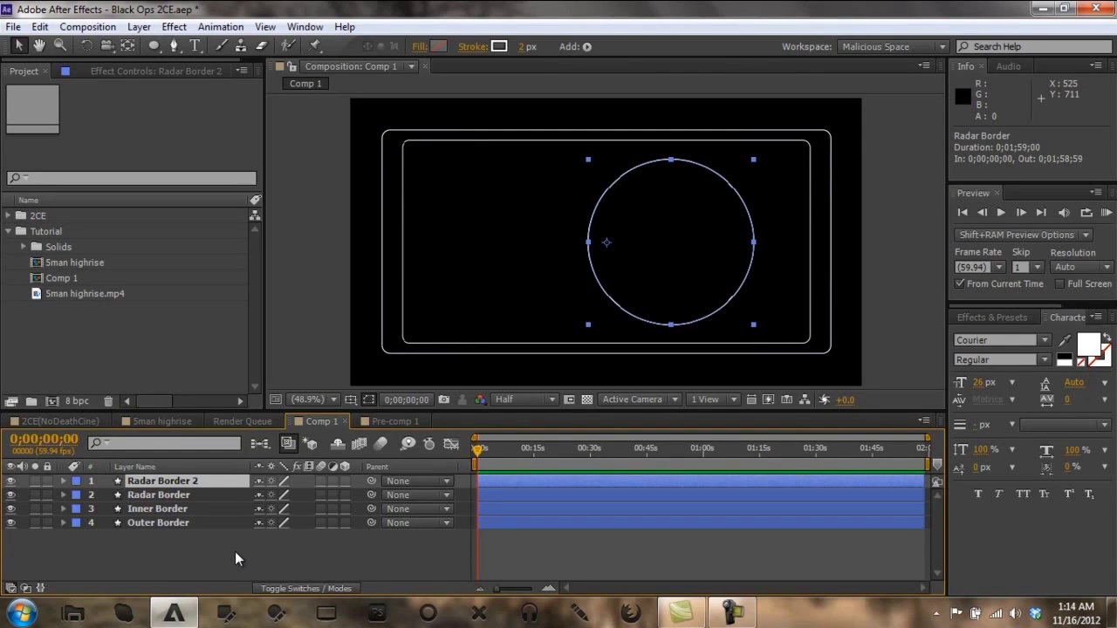
{"action": "left_click", "coordinate": [185, 485]}
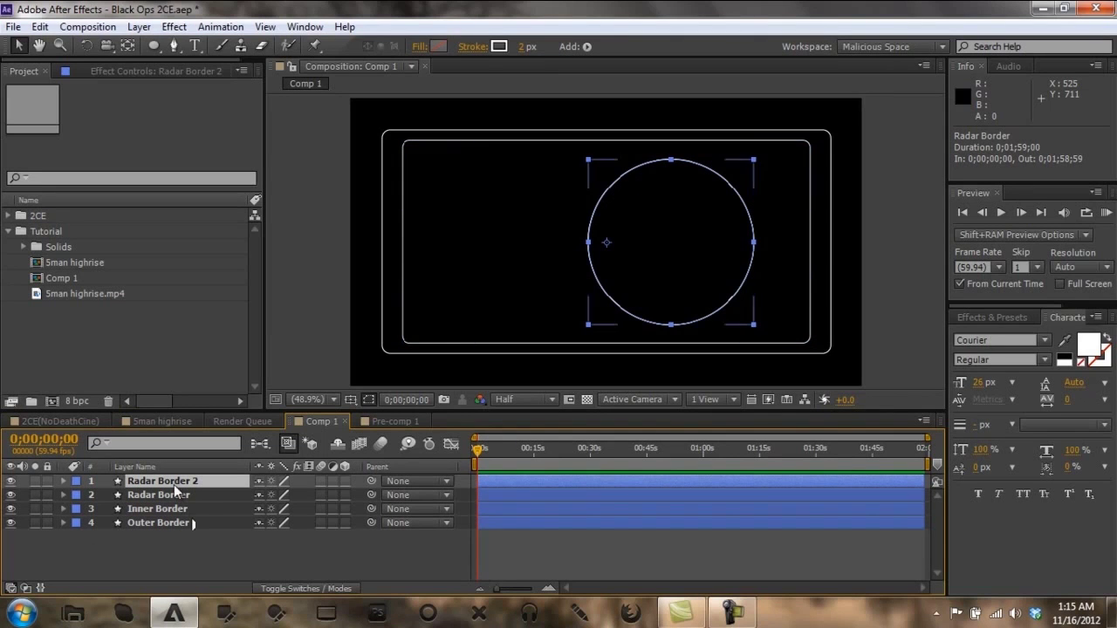
{"action": "left_click", "coordinate": [440, 48], "text": "alt"}
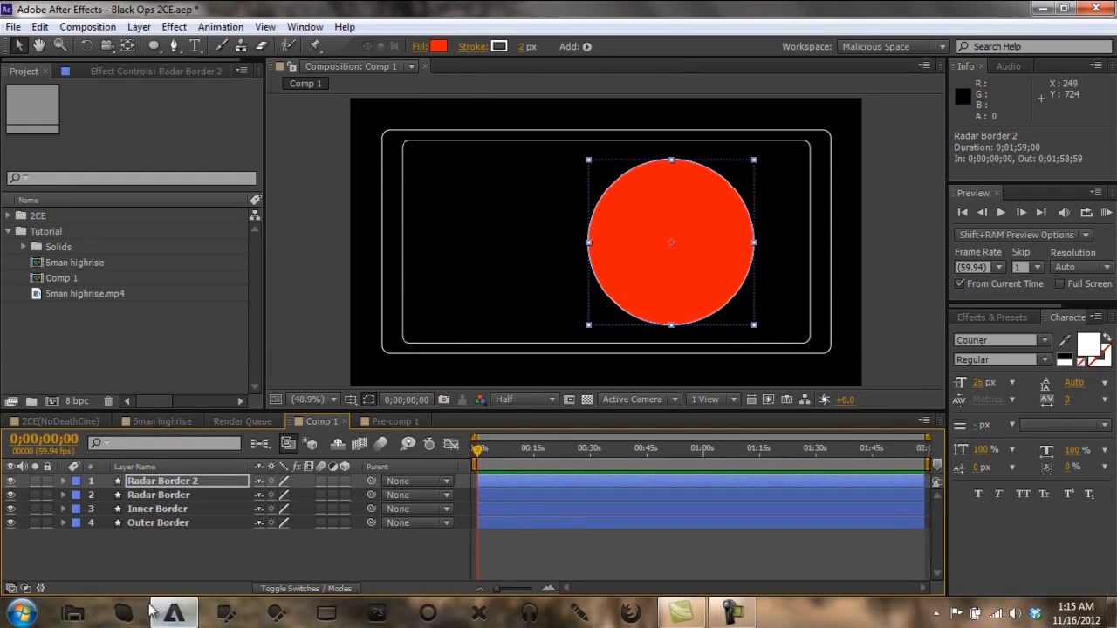
{"action": "left_click", "coordinate": [437, 46]}
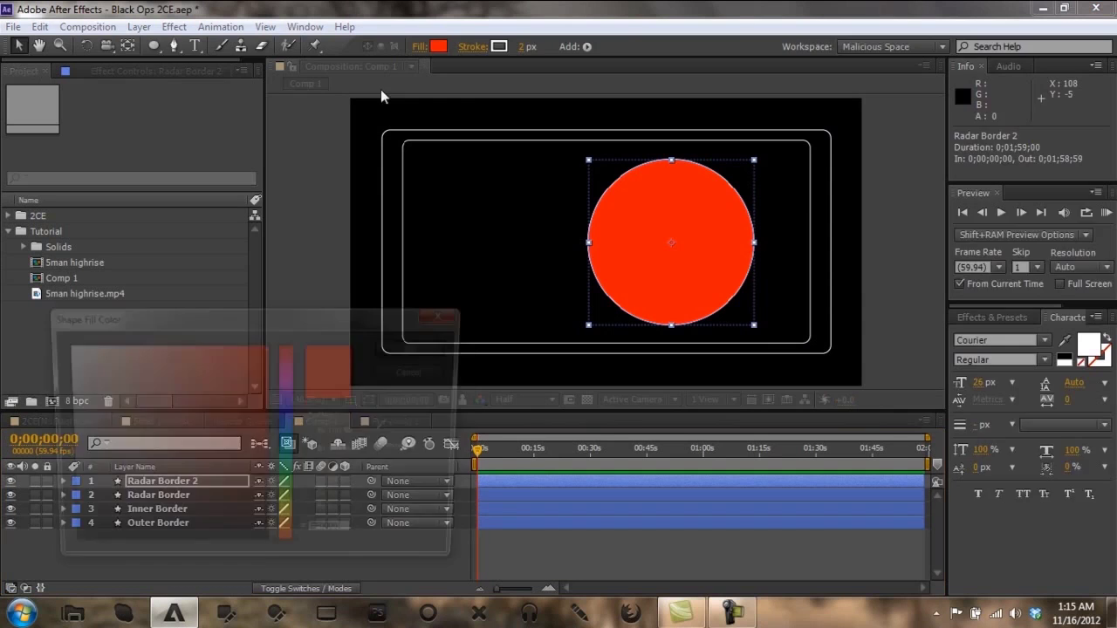
{"action": "left_click_drag", "start_coordinate": [142, 392], "coordinate": [38, 331]}
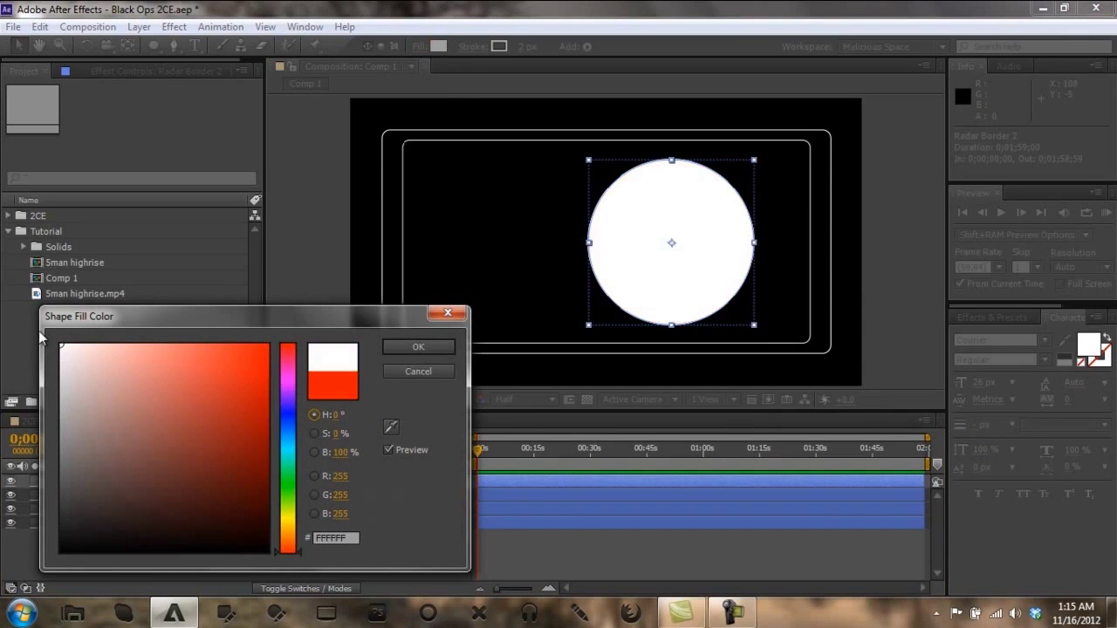
{"action": "left_click", "coordinate": [388, 349]}
{"action": "left_click", "coordinate": [222, 564]}
{"action": "left_click", "coordinate": [182, 495]}
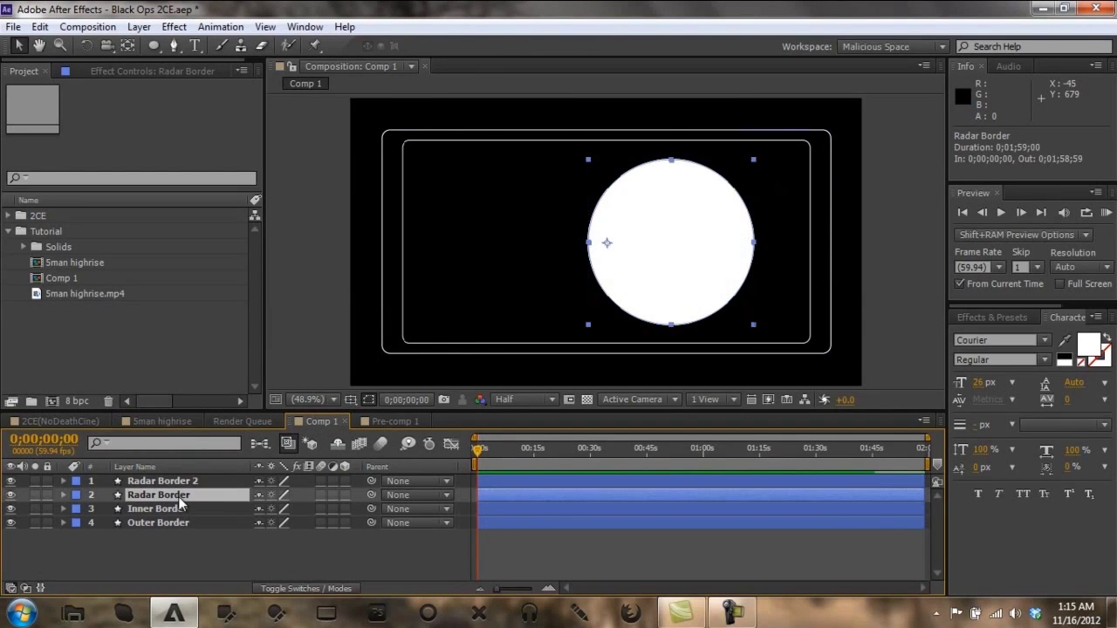
Step: Apply the Generate > Grid effect to Radar Border, sized by Width & Height Sliders (32 × 24)
{"action": "right_click", "coordinate": [180, 496]}
{"action": "mouse_move", "coordinate": [272, 283]}
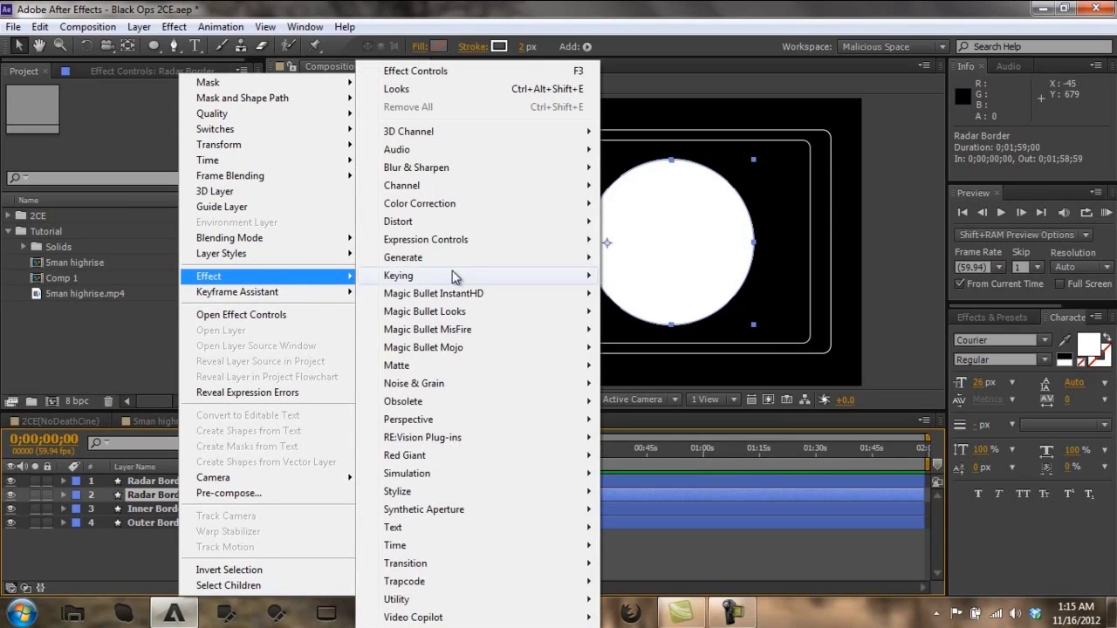
{"action": "mouse_move", "coordinate": [590, 260]}
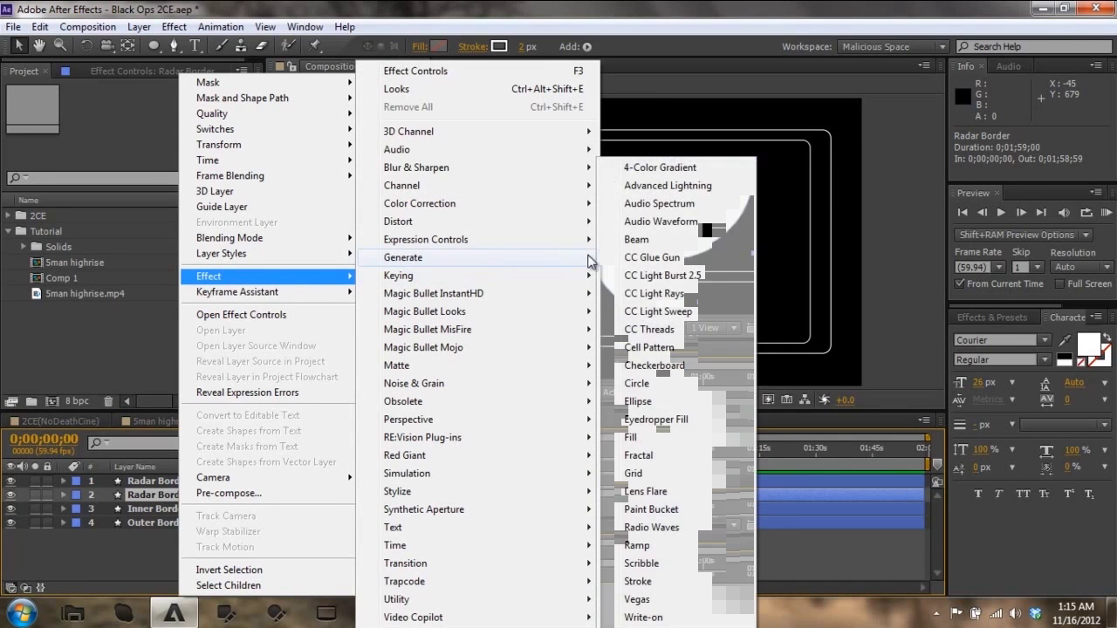
{"action": "left_click", "coordinate": [643, 476]}
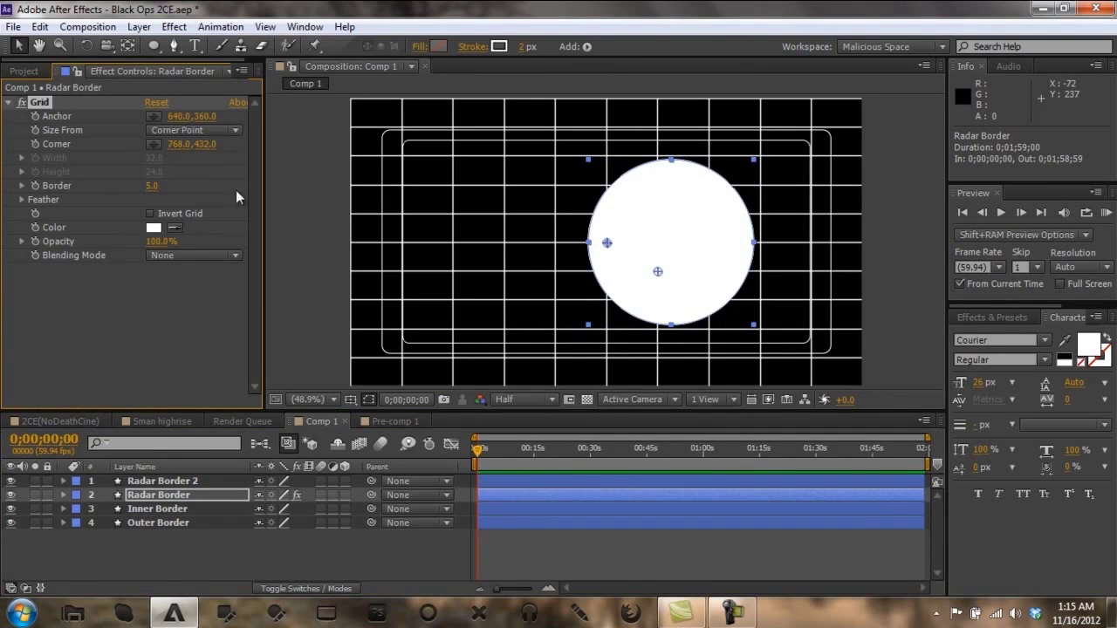
{"action": "left_click", "coordinate": [191, 131]}
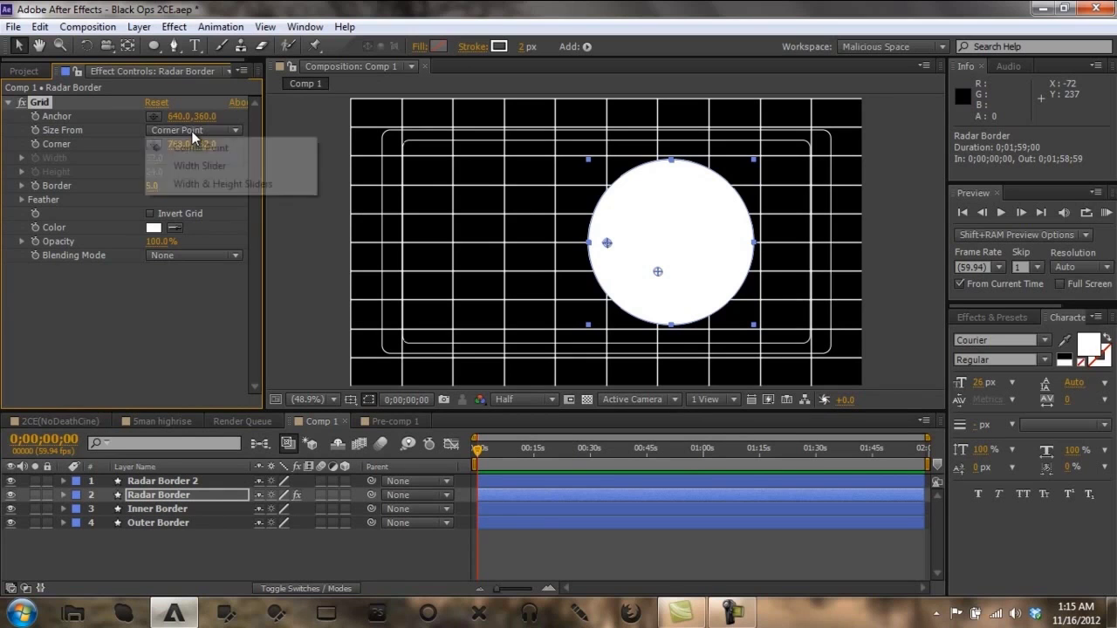
{"action": "left_click", "coordinate": [195, 182]}
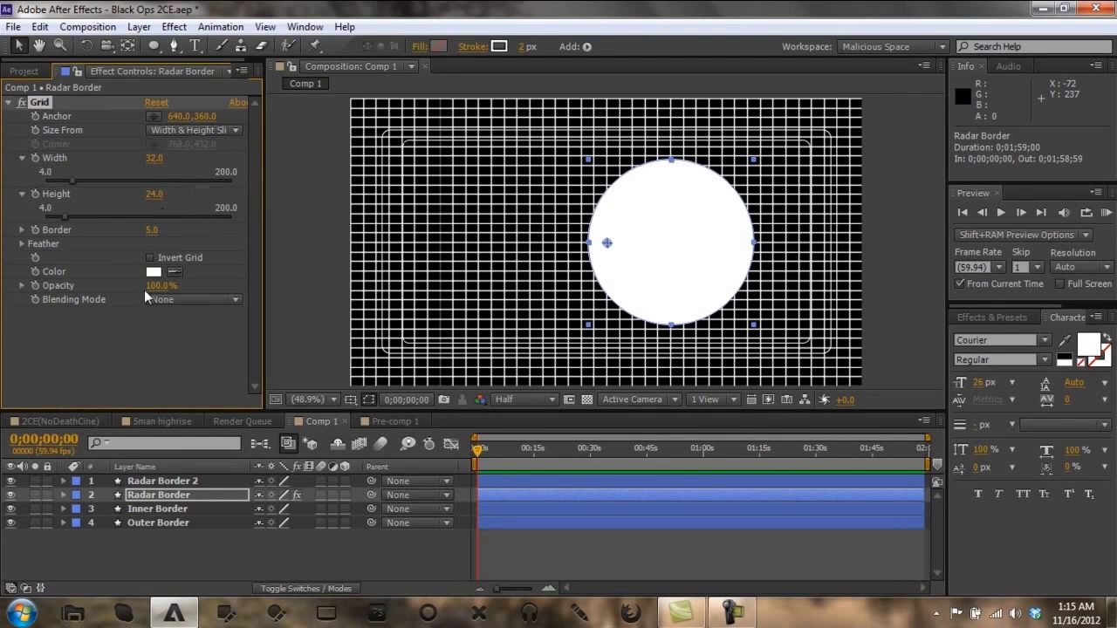
{"action": "left_click", "coordinate": [189, 498]}
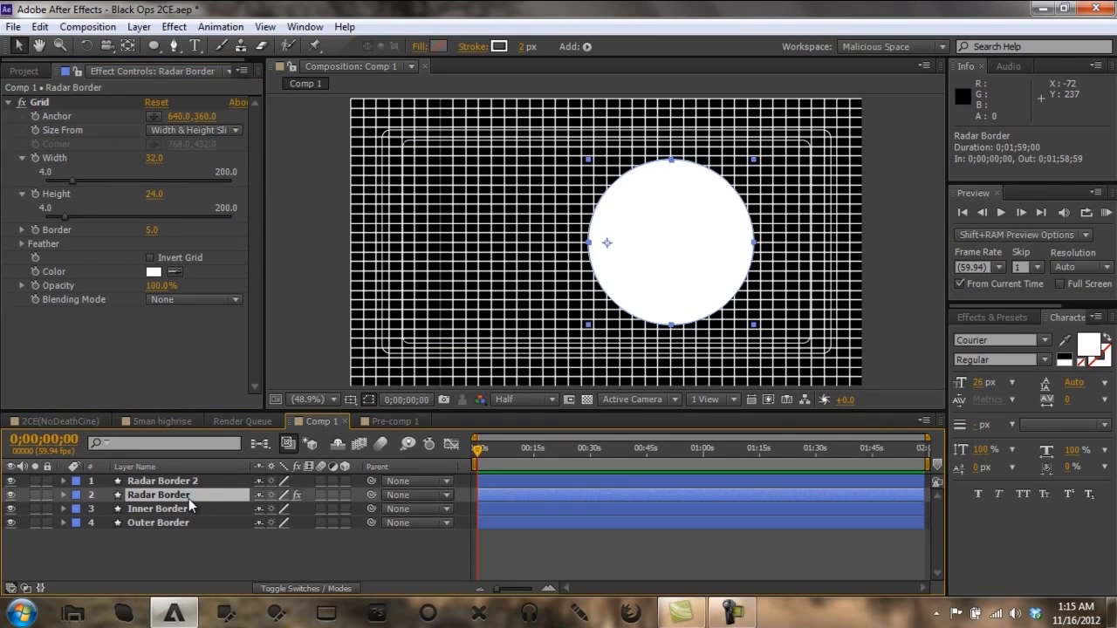
Step: Set Radar Border's Track Matte to Alpha Matte "Radar Border 2" in the Modes columns
{"action": "key", "text": "F4"}
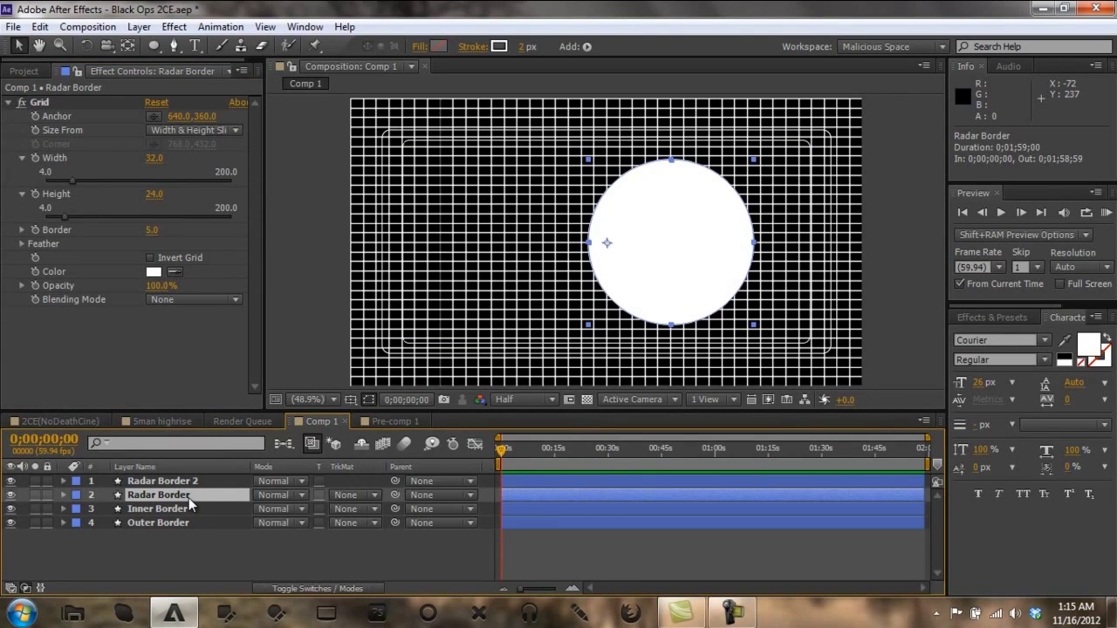
{"action": "left_click", "coordinate": [349, 494]}
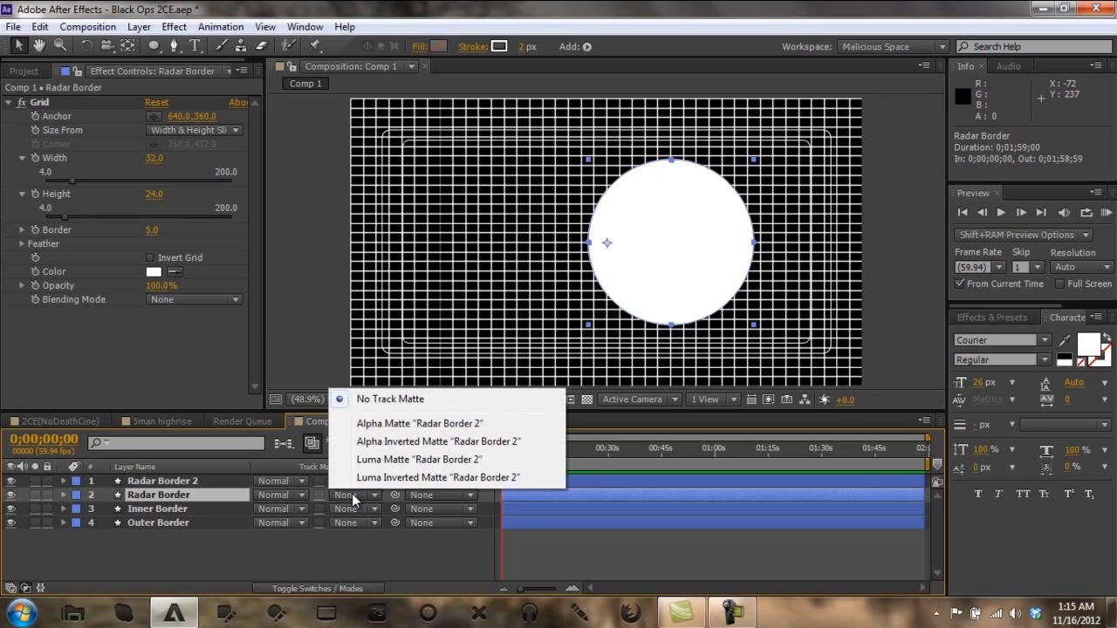
{"action": "left_click", "coordinate": [387, 423]}
{"action": "left_click", "coordinate": [313, 548]}
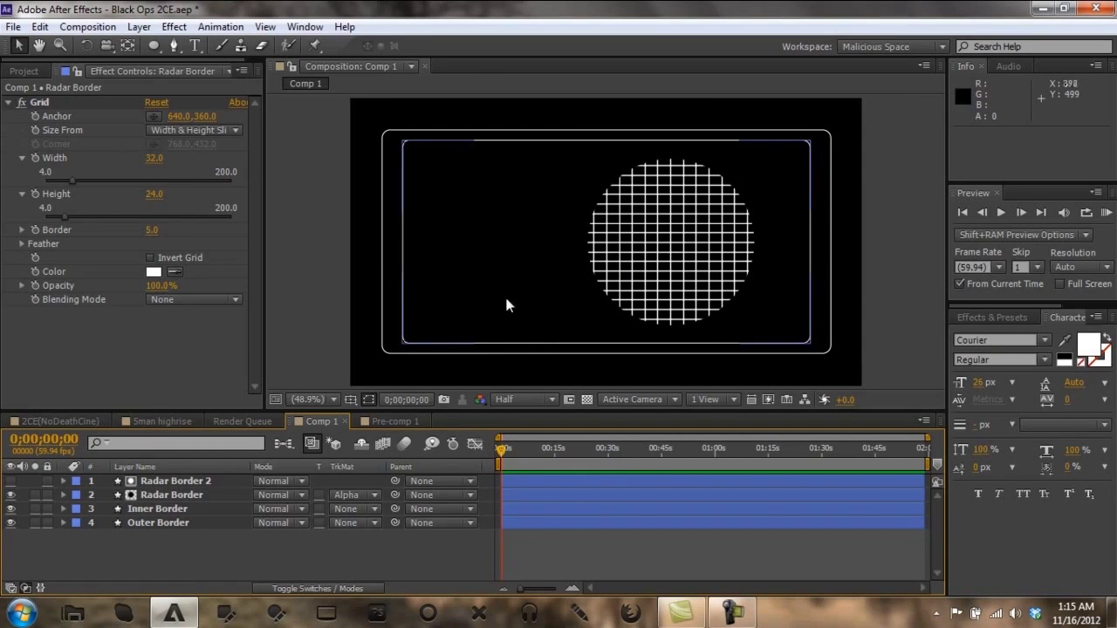
Step: Duplicate Radar Border 2 as Radar Border 3, place it below Radar Border, and make it visible
{"action": "left_click", "coordinate": [158, 480]}
{"action": "key", "text": "ctrl+d"}
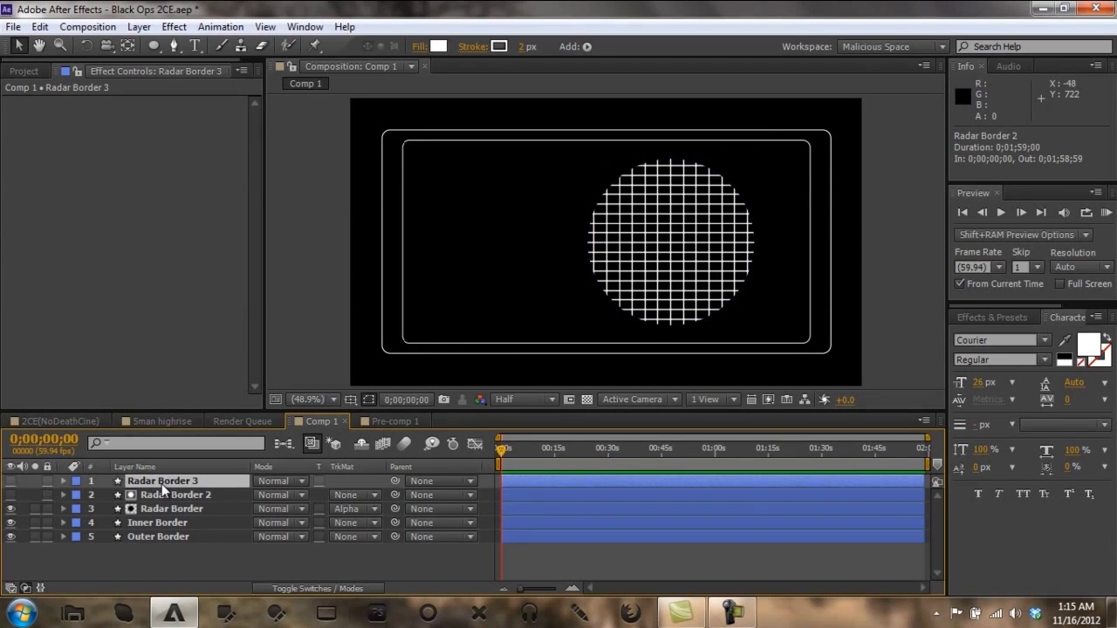
{"action": "left_click_drag", "start_coordinate": [162, 483], "coordinate": [168, 516]}
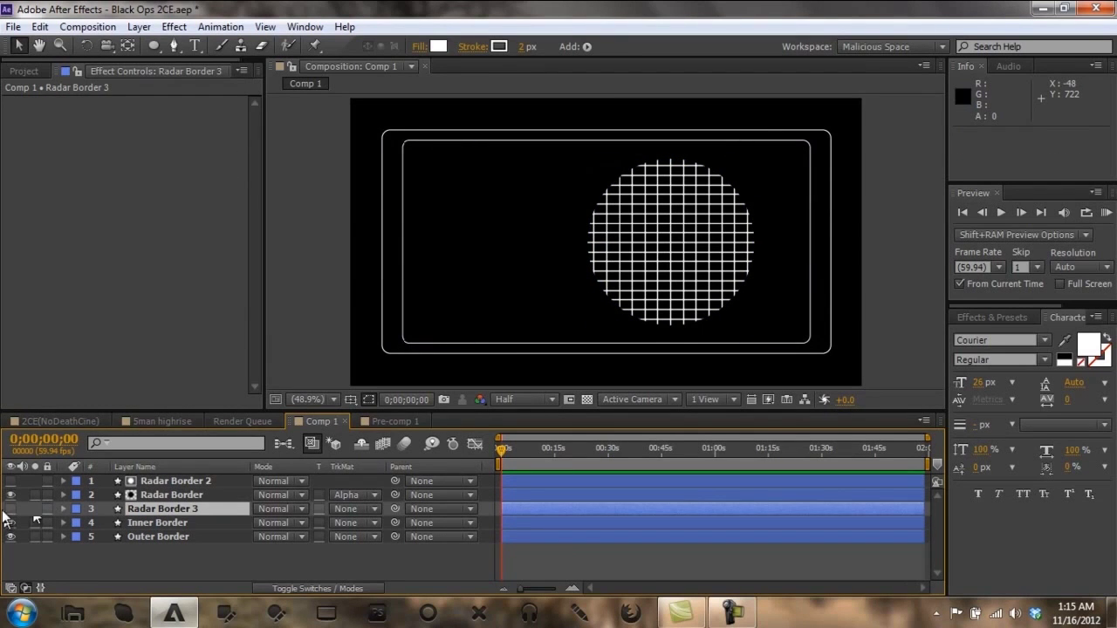
{"action": "left_click", "coordinate": [10, 510]}
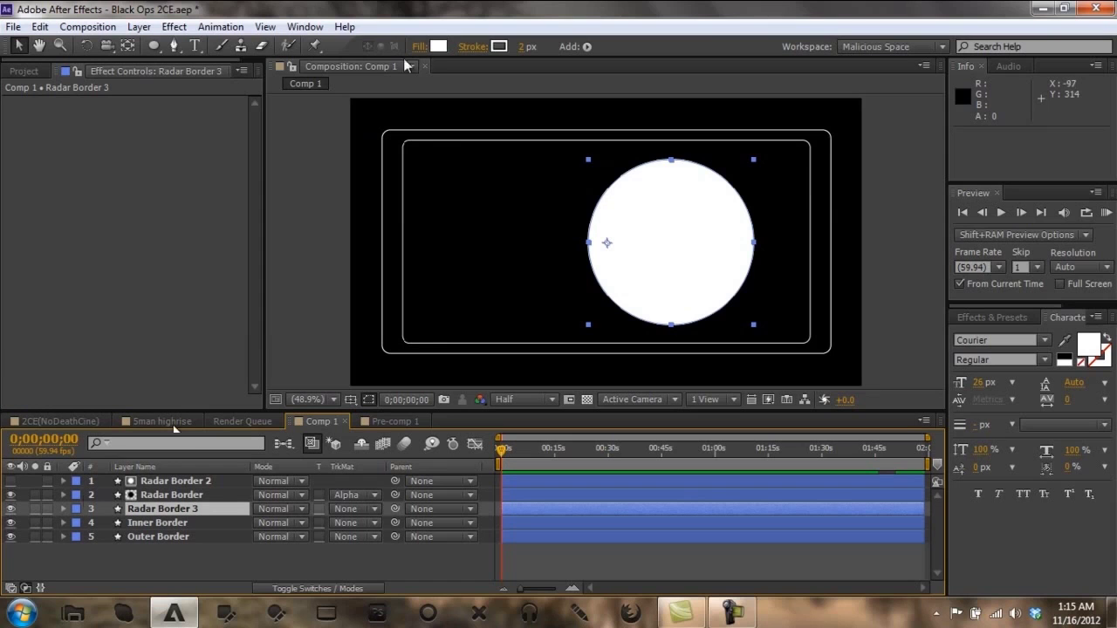
Step: Change Radar Border 3's fill to a linear gradient fill
{"action": "left_click", "coordinate": [439, 46], "text": "alt"}
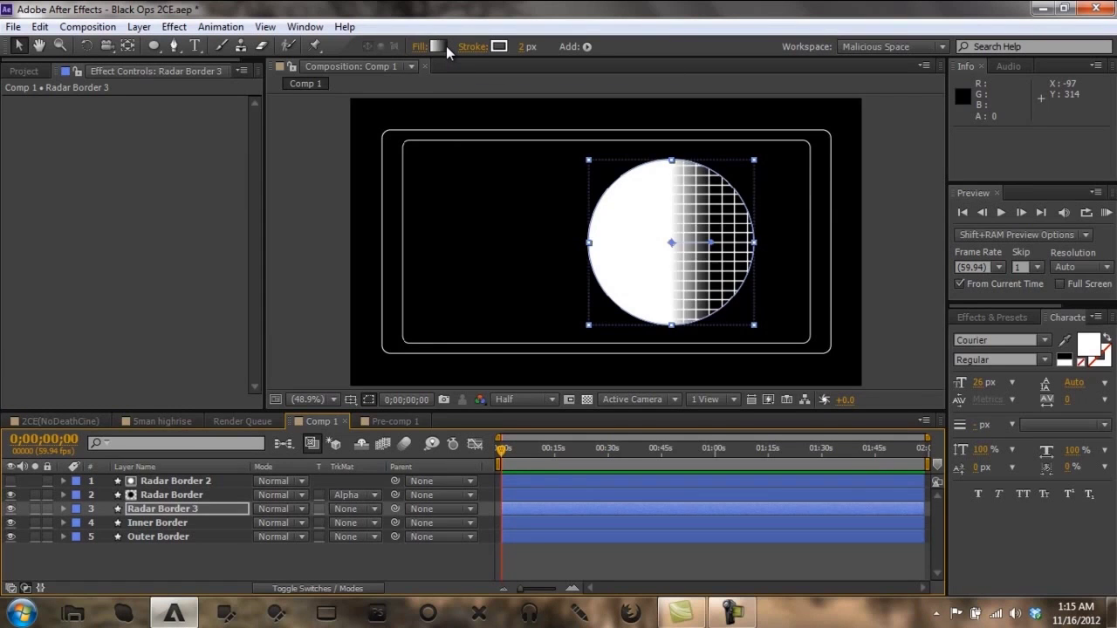
{"action": "left_click", "coordinate": [439, 46], "text": "alt"}
{"action": "left_click", "coordinate": [446, 45], "text": "alt"}
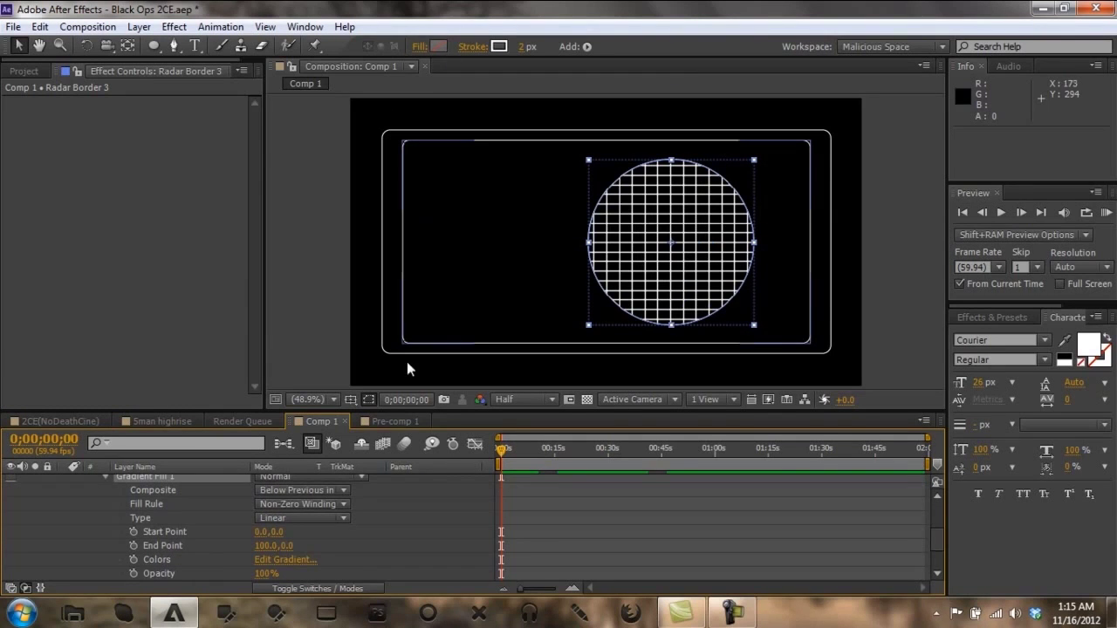
{"action": "left_click", "coordinate": [362, 527]}
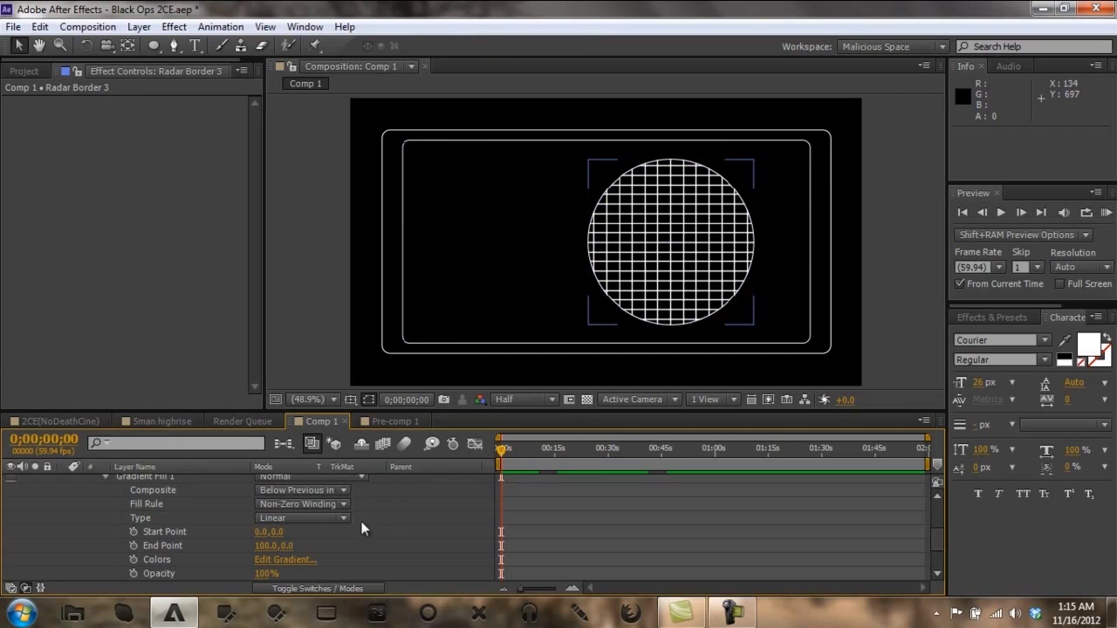
Step: Collapse Gradient Fill 1 and Radar Border 3's properties and clear the layer selection
{"action": "left_click", "coordinate": [104, 476]}
{"action": "scroll", "coordinate": [87, 517], "scroll_direction": "up", "scroll_amount": 3}
{"action": "left_click", "coordinate": [64, 491]}
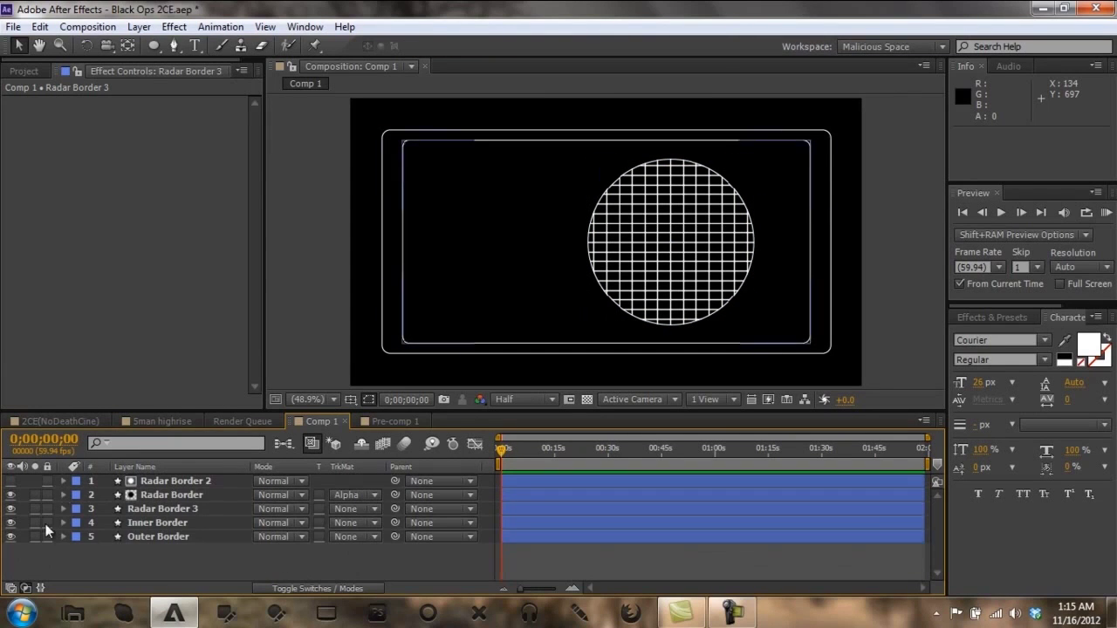
{"action": "left_click", "coordinate": [155, 564]}
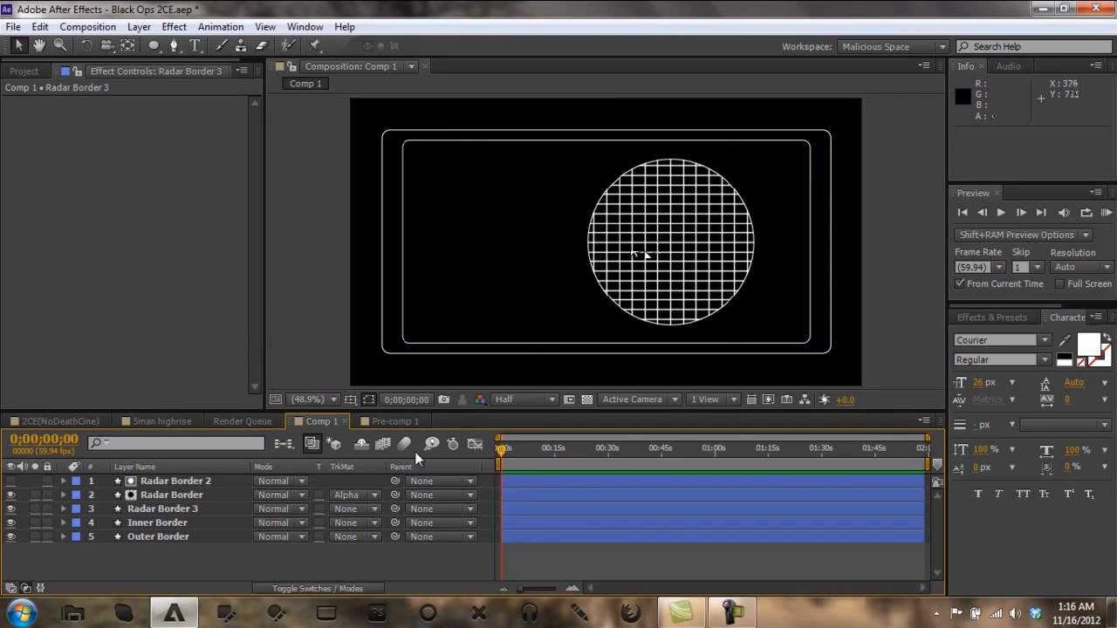
Step: Review Radar Border's Grid effect settings in Effect Controls, then deselect the layer
{"action": "left_click", "coordinate": [175, 497]}
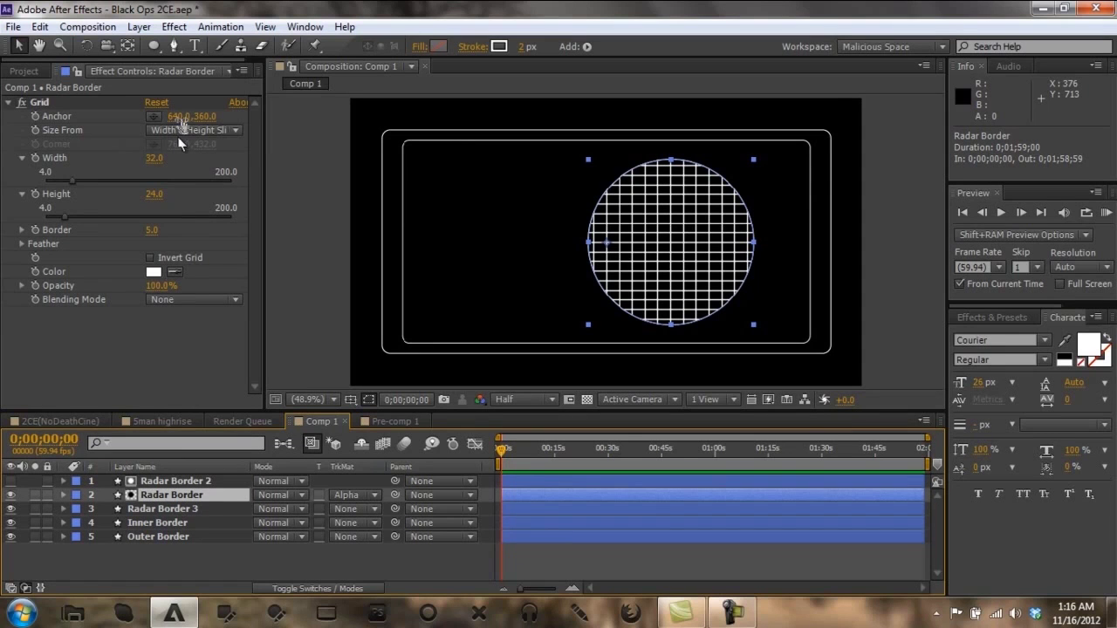
{"action": "left_click_drag", "start_coordinate": [179, 116], "coordinate": [180, 120]}
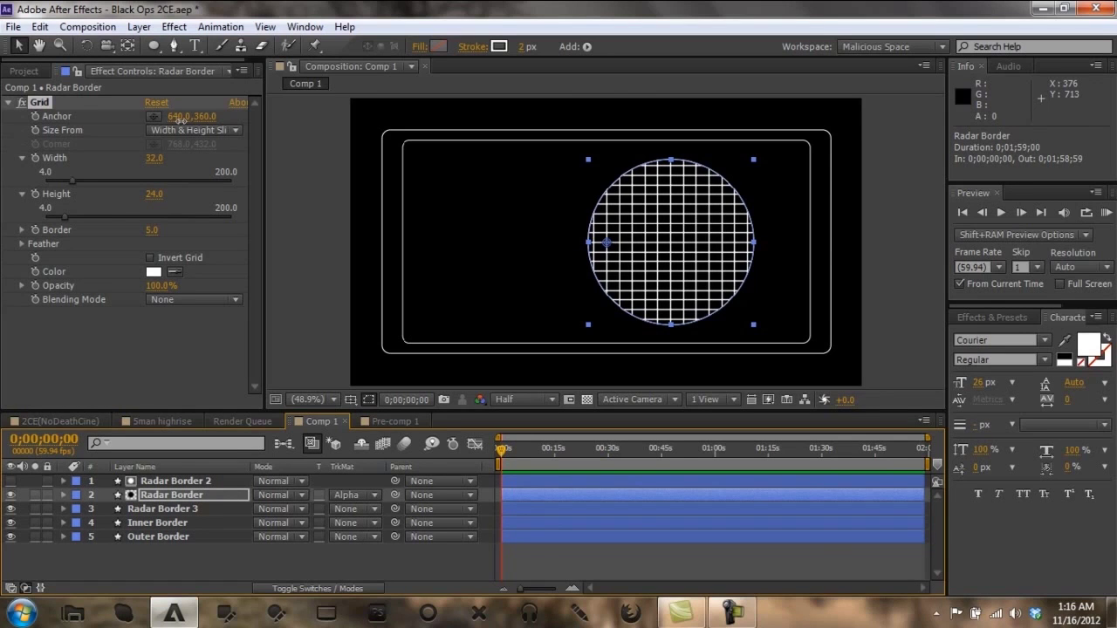
{"action": "left_click", "coordinate": [319, 558]}
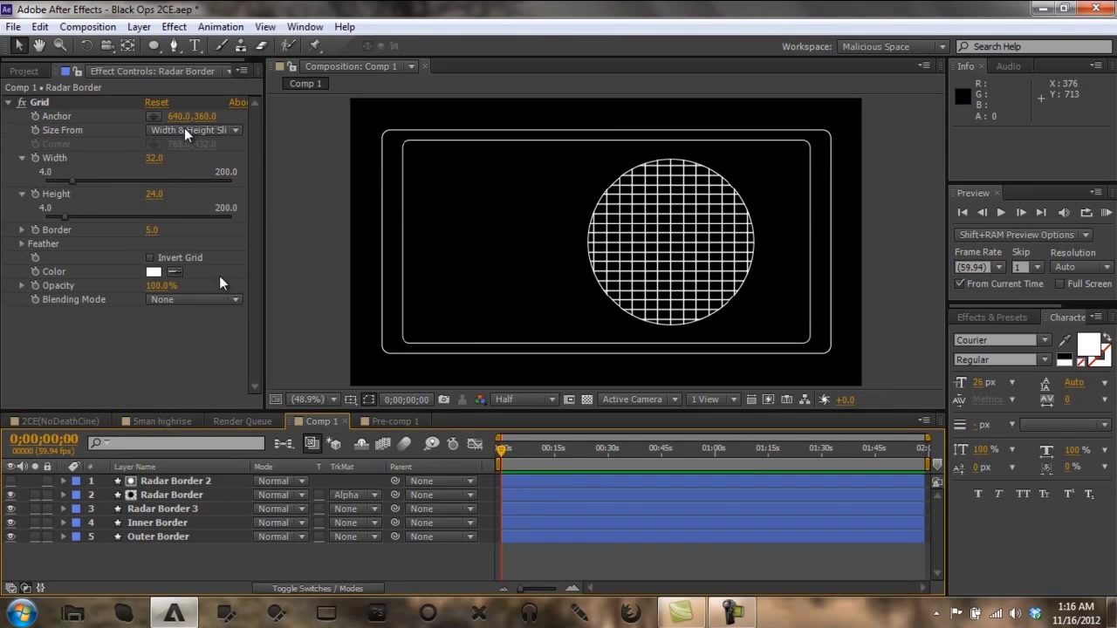
Step: Check the Radar Border 3 and grid circle layers, deselect everything, and pick the Ellipse tool
{"action": "left_click", "coordinate": [167, 507]}
{"action": "left_click", "coordinate": [192, 565]}
{"action": "left_click", "coordinate": [622, 234]}
{"action": "left_click", "coordinate": [501, 338]}
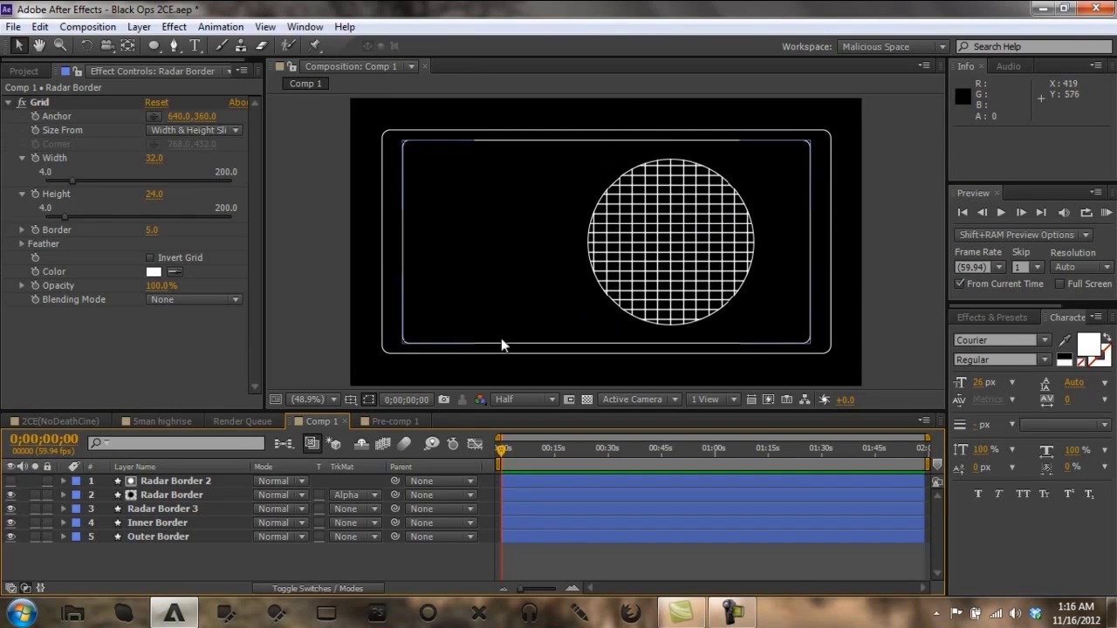
{"action": "left_click", "coordinate": [183, 512]}
{"action": "left_click", "coordinate": [537, 323]}
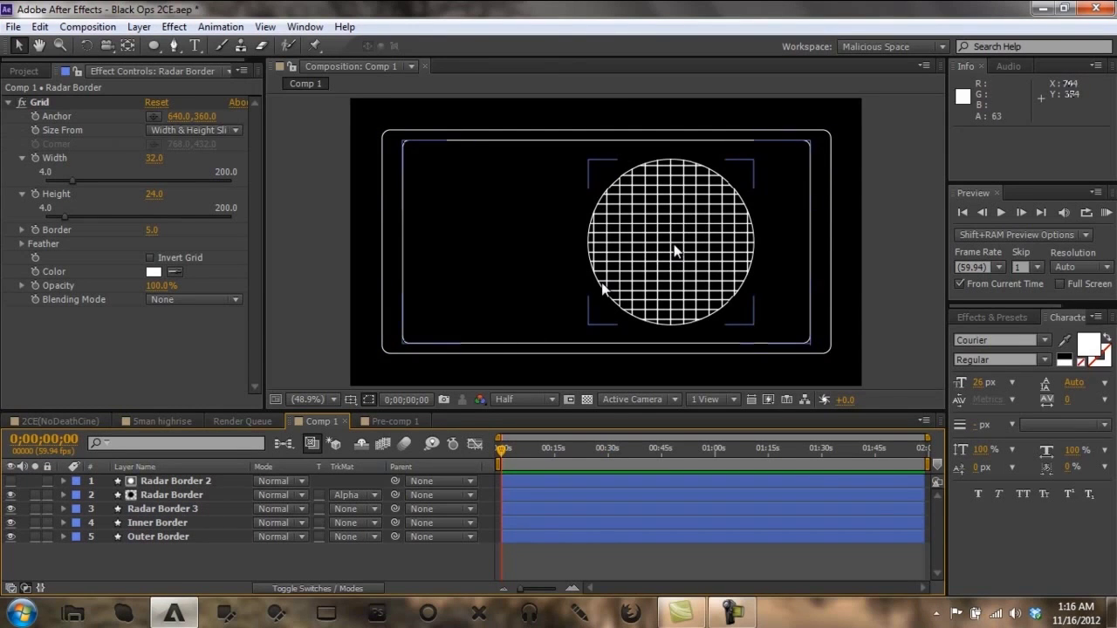
{"action": "left_click", "coordinate": [393, 154]}
{"action": "left_click", "coordinate": [160, 48]}
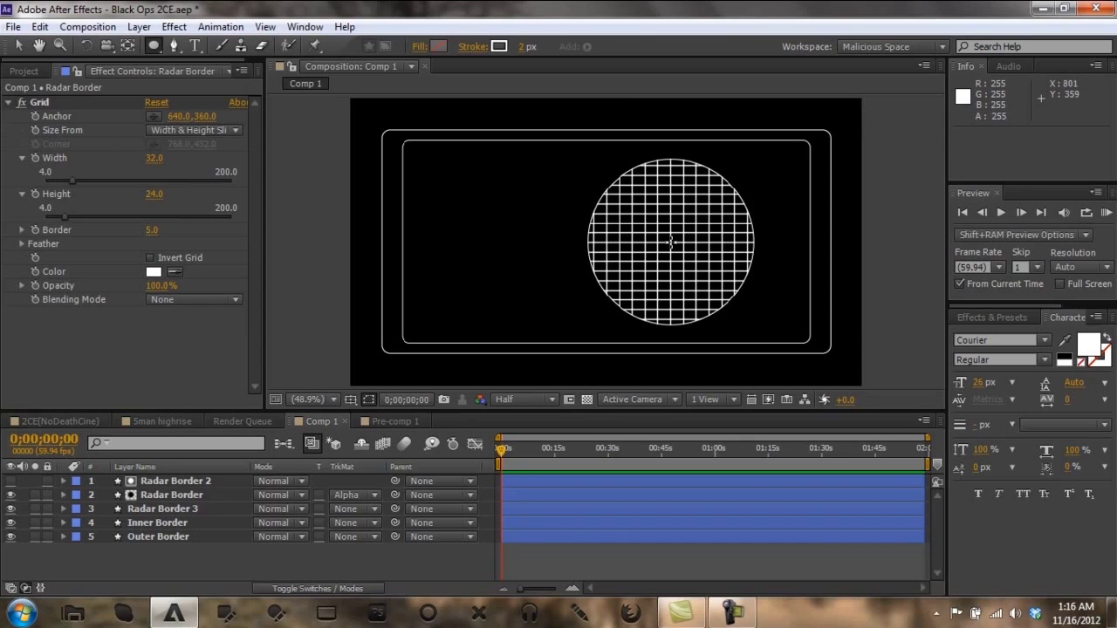
Step: Draw a small ellipse at the radar's centre and give it a white fill
{"action": "left_click", "coordinate": [670, 242]}
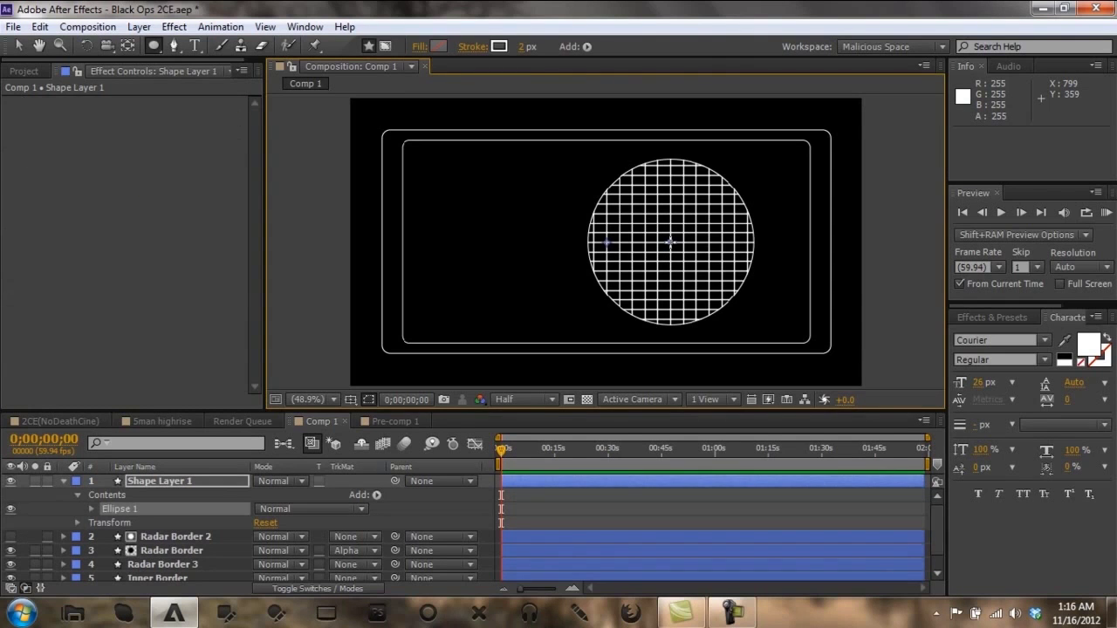
{"action": "left_click_drag", "start_coordinate": [670, 243], "coordinate": [672, 242]}
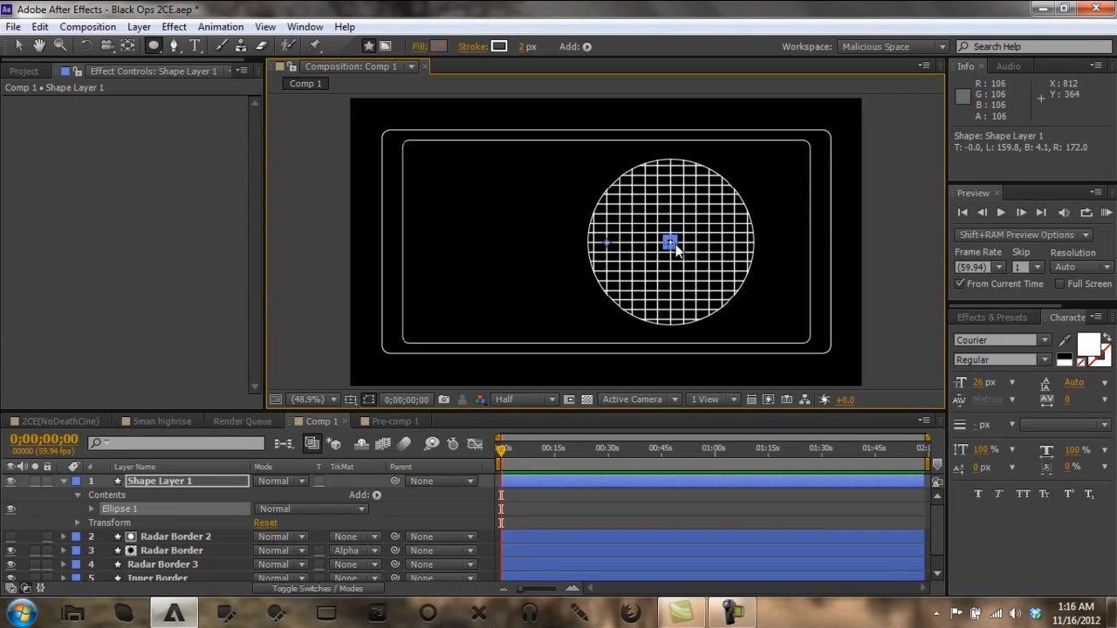
{"action": "left_click", "coordinate": [437, 46]}
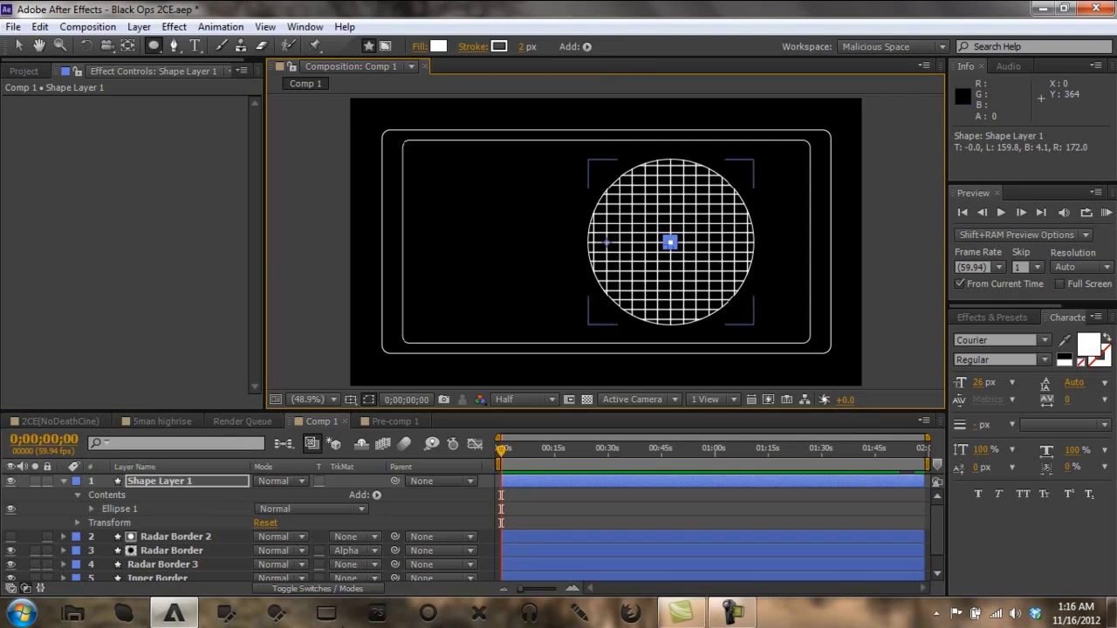
{"action": "left_click", "coordinate": [429, 517]}
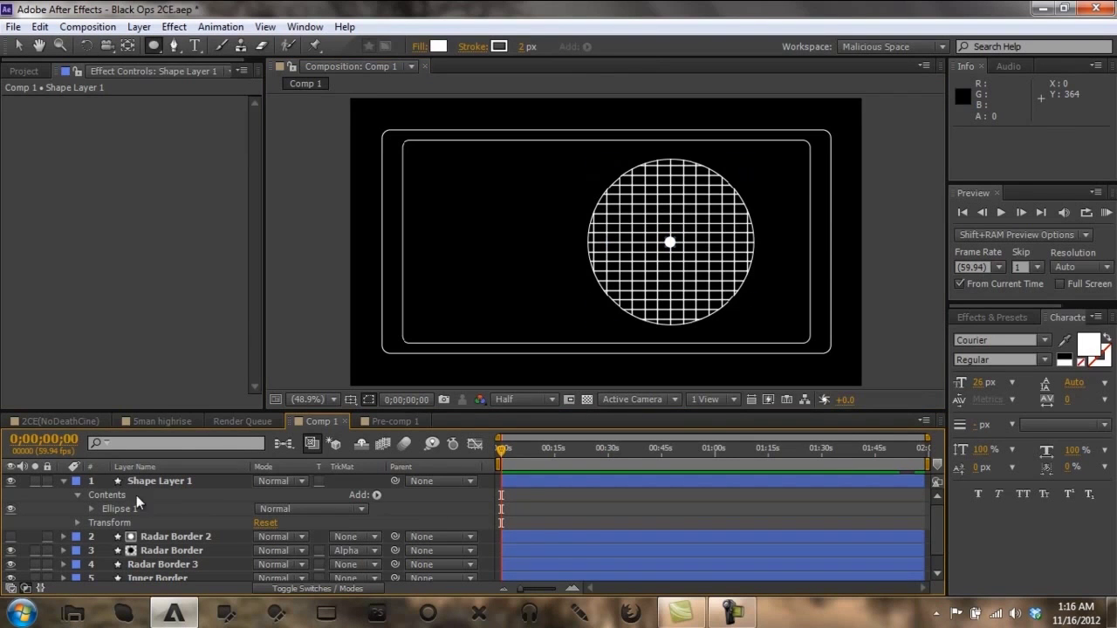
Step: Collapse Shape Layer 1 and rename it "Self Indicator"
{"action": "left_click", "coordinate": [61, 481]}
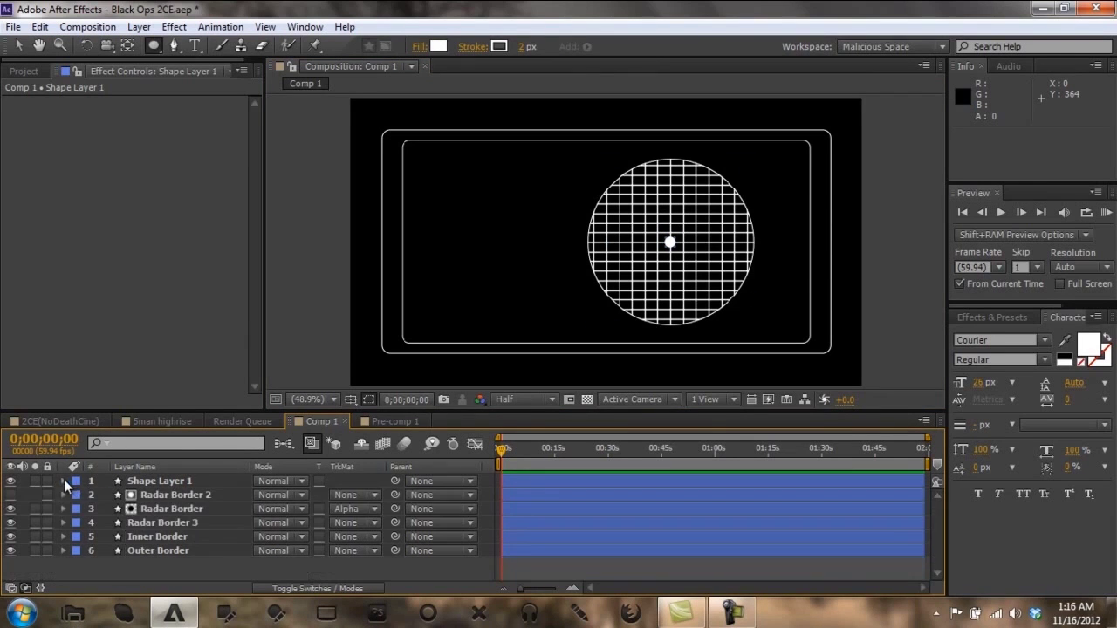
{"action": "right_click", "coordinate": [150, 481]}
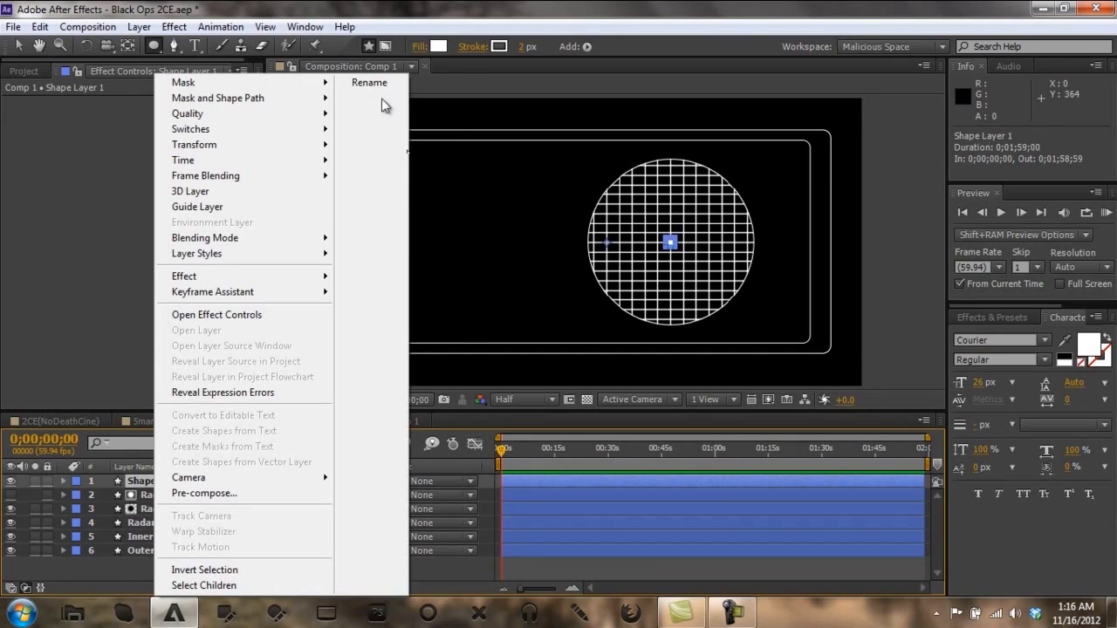
{"action": "left_click", "coordinate": [380, 82]}
{"action": "key", "text": "BackSpace"}
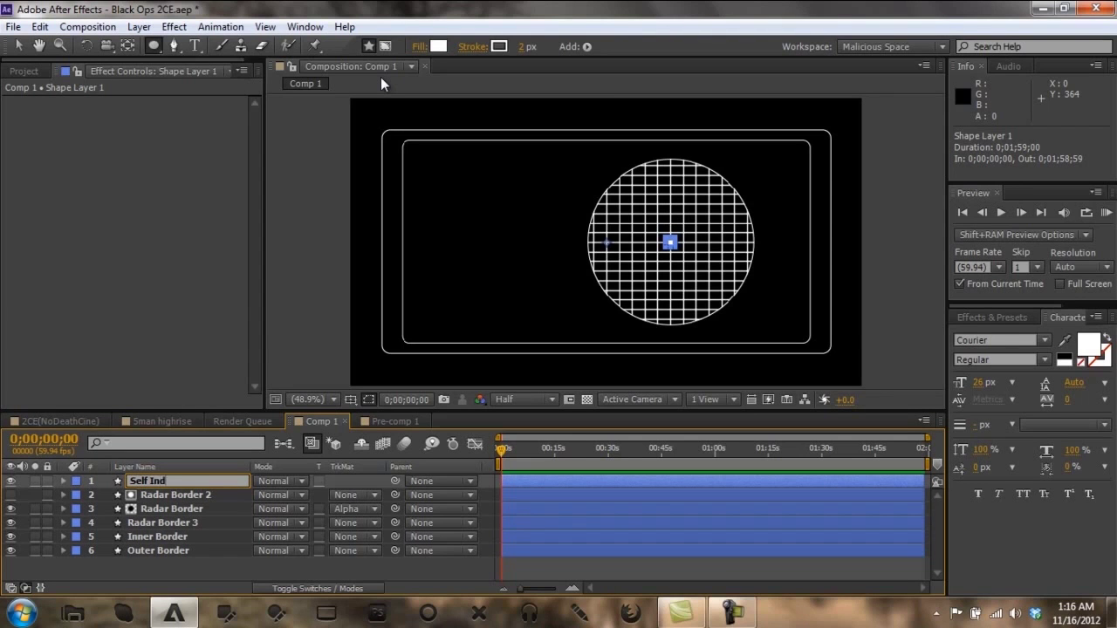
{"action": "type", "text": "Self Indicator"}
{"action": "key", "text": "Return"}
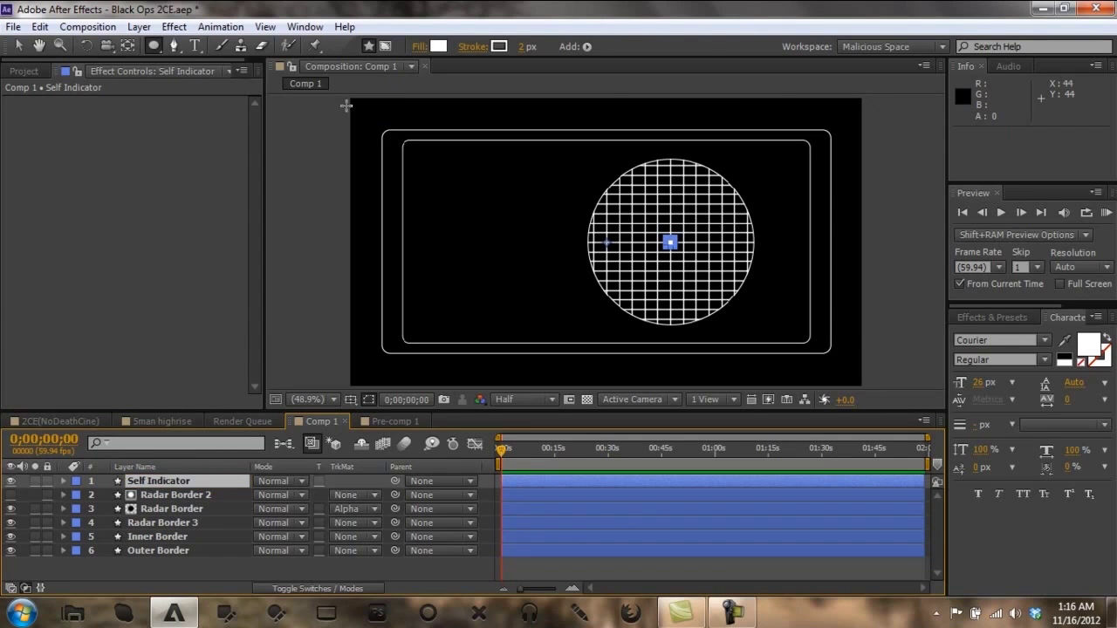
{"action": "left_click", "coordinate": [171, 245]}
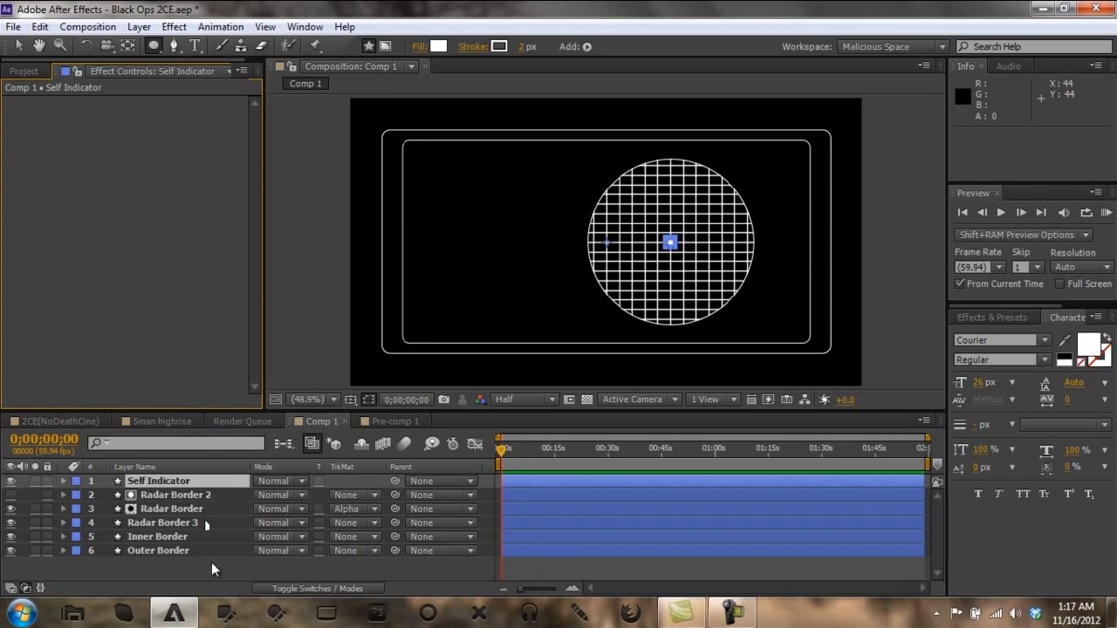
Step: Show the layer switch columns and nudge the Self Indicator dot one pixel right
{"action": "key", "text": "F4"}
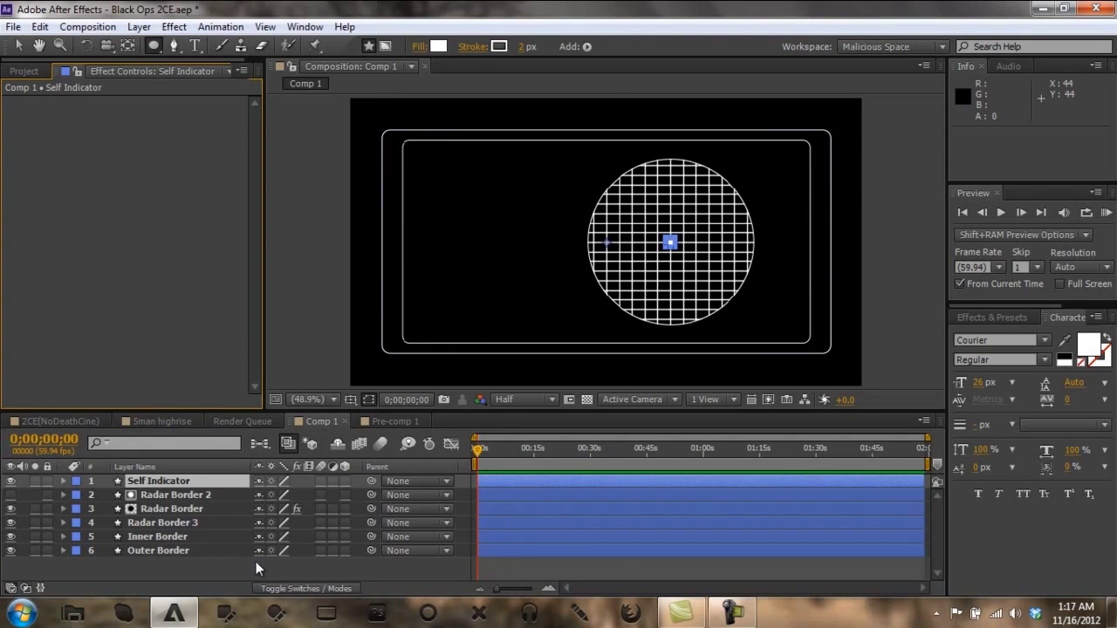
{"action": "left_click", "coordinate": [199, 578]}
{"action": "left_click", "coordinate": [179, 495]}
{"action": "left_click", "coordinate": [179, 495], "text": "ctrl"}
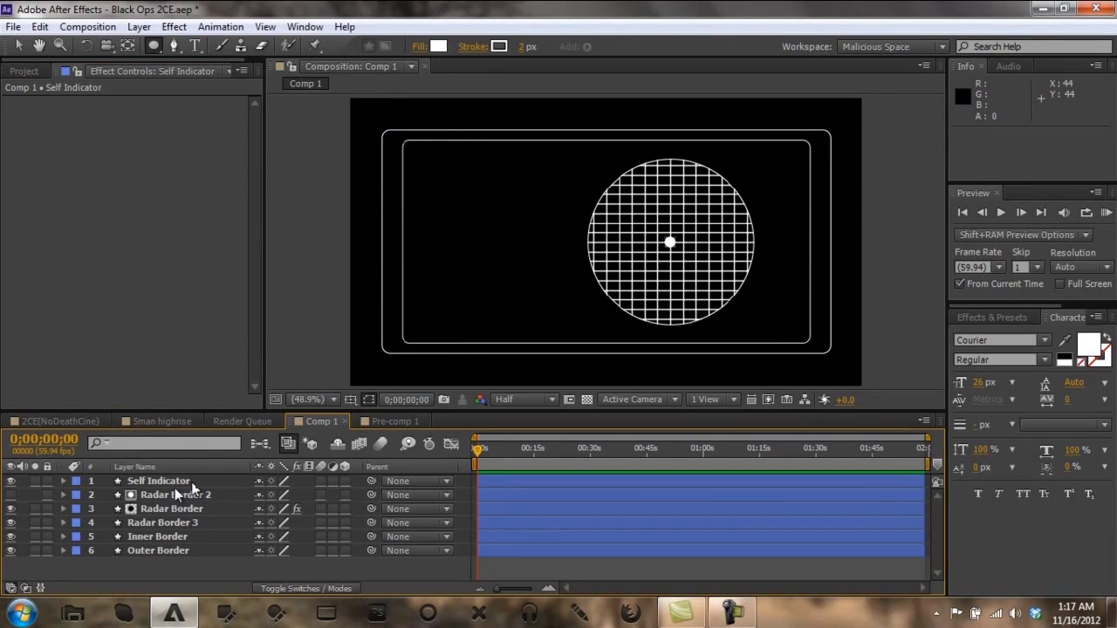
{"action": "left_click", "coordinate": [175, 487]}
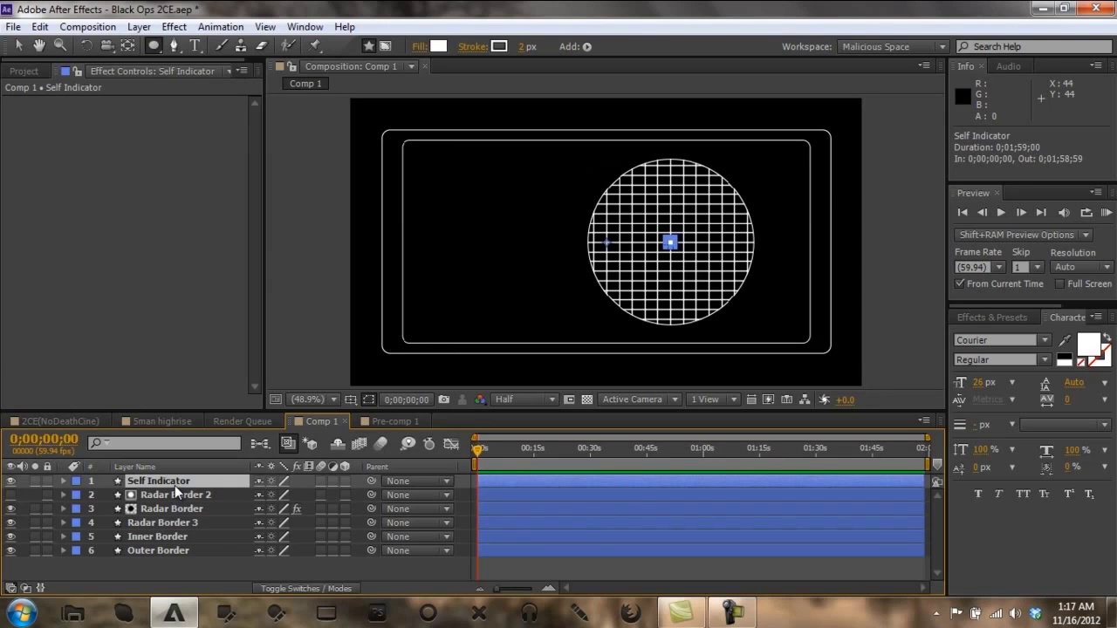
{"action": "key", "text": "Right"}
{"action": "left_click", "coordinate": [175, 552]}
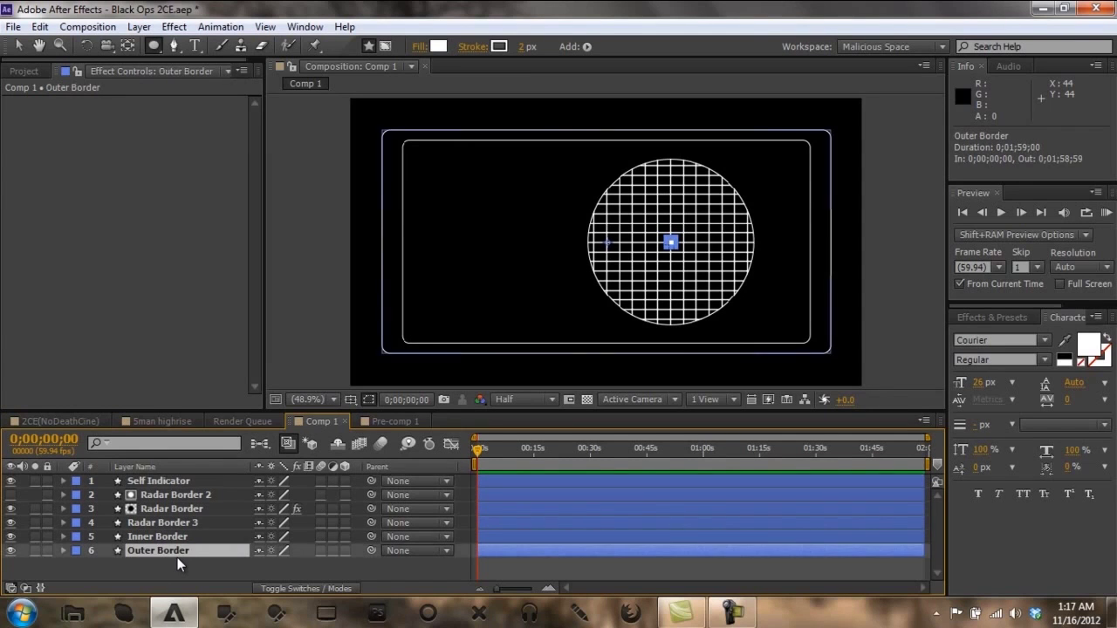
{"action": "left_click", "coordinate": [160, 483]}
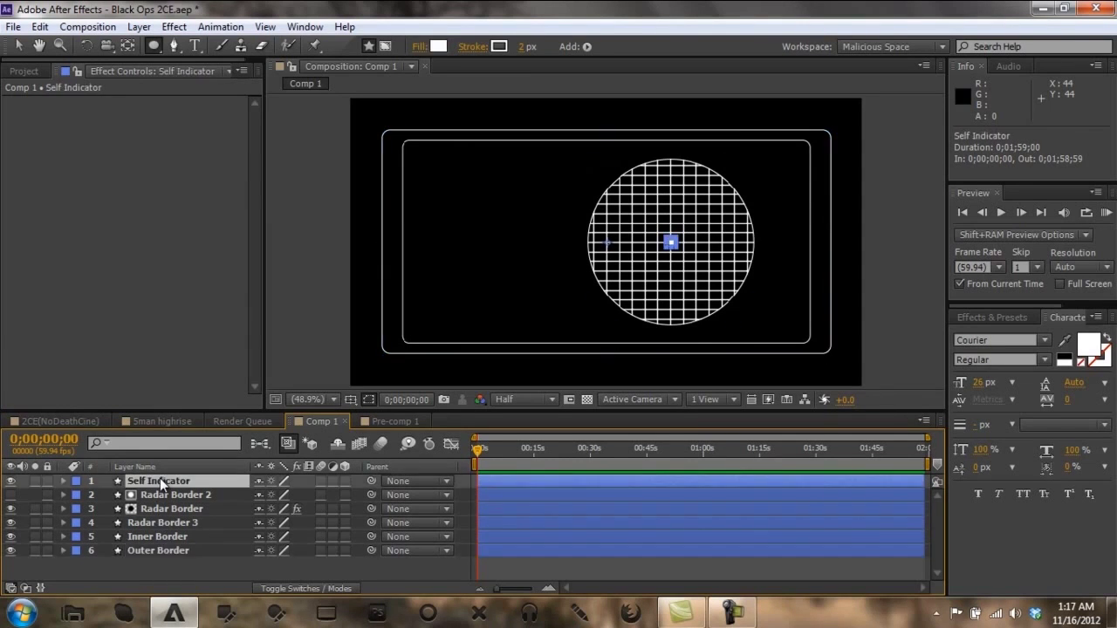
{"action": "left_click", "coordinate": [203, 567]}
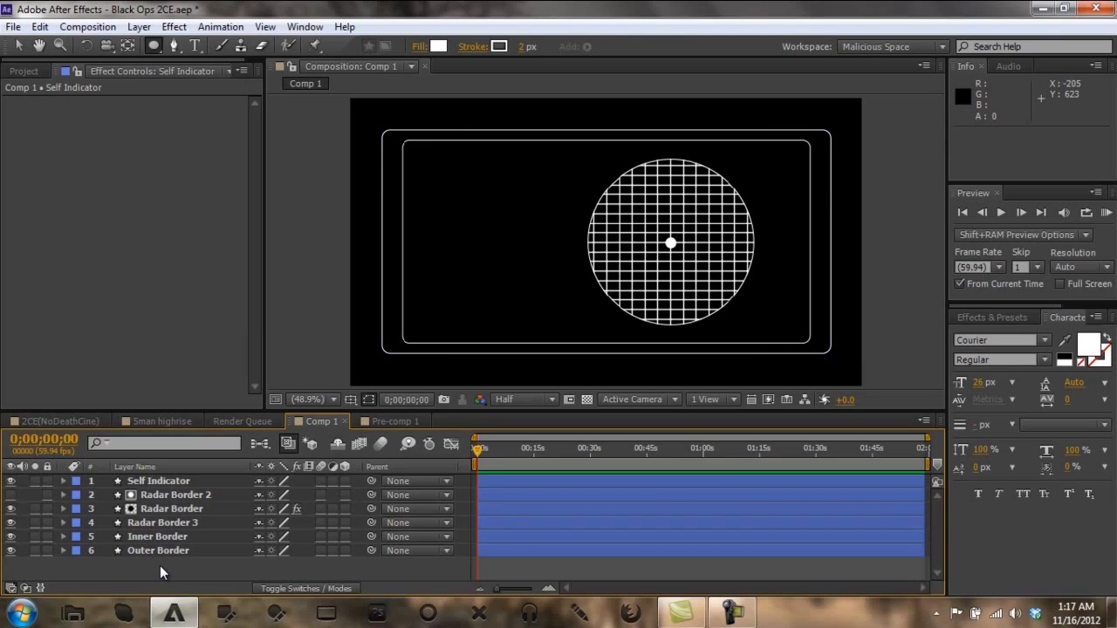
Step: Keep the Ellipse shape mode, switch to the Pen tool, and pan the view toward the radar
{"action": "left_click", "coordinate": [151, 50]}
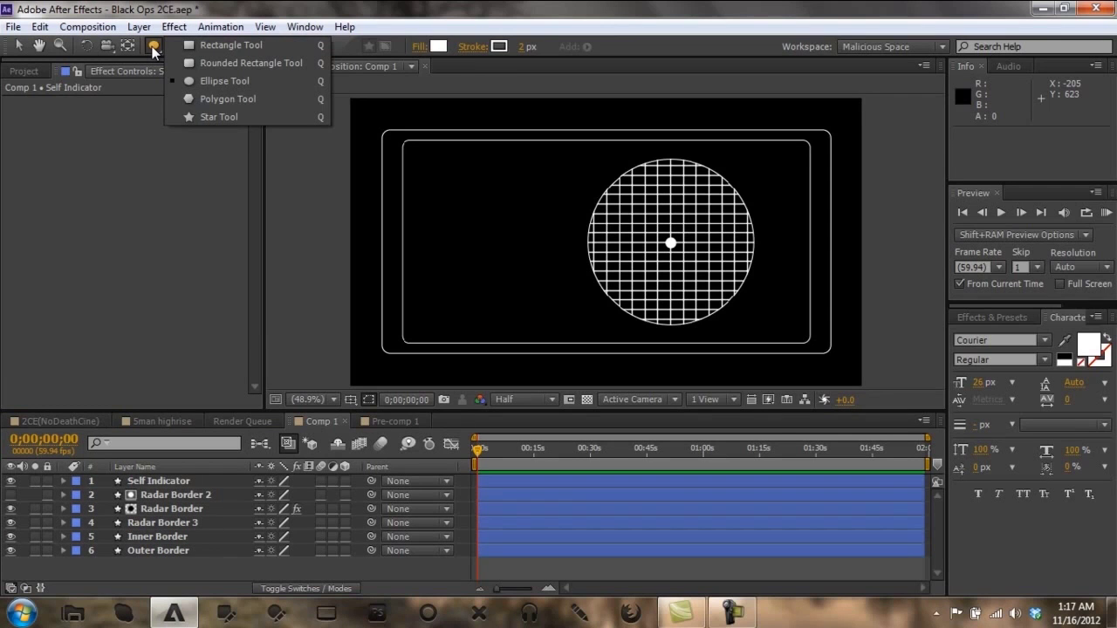
{"action": "left_click", "coordinate": [152, 50]}
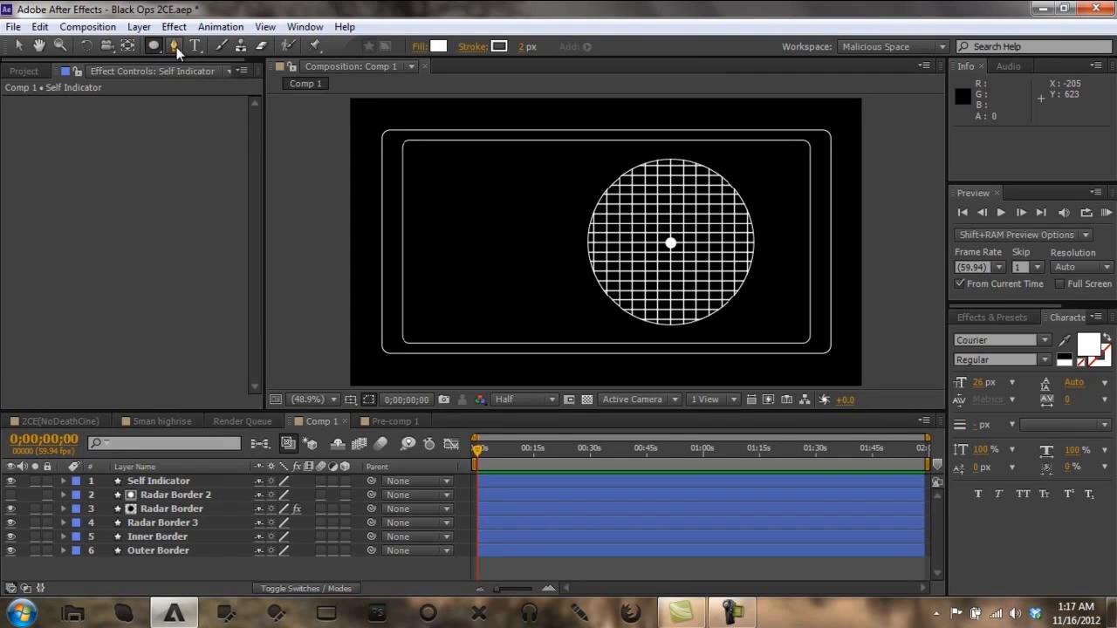
{"action": "left_click", "coordinate": [173, 46]}
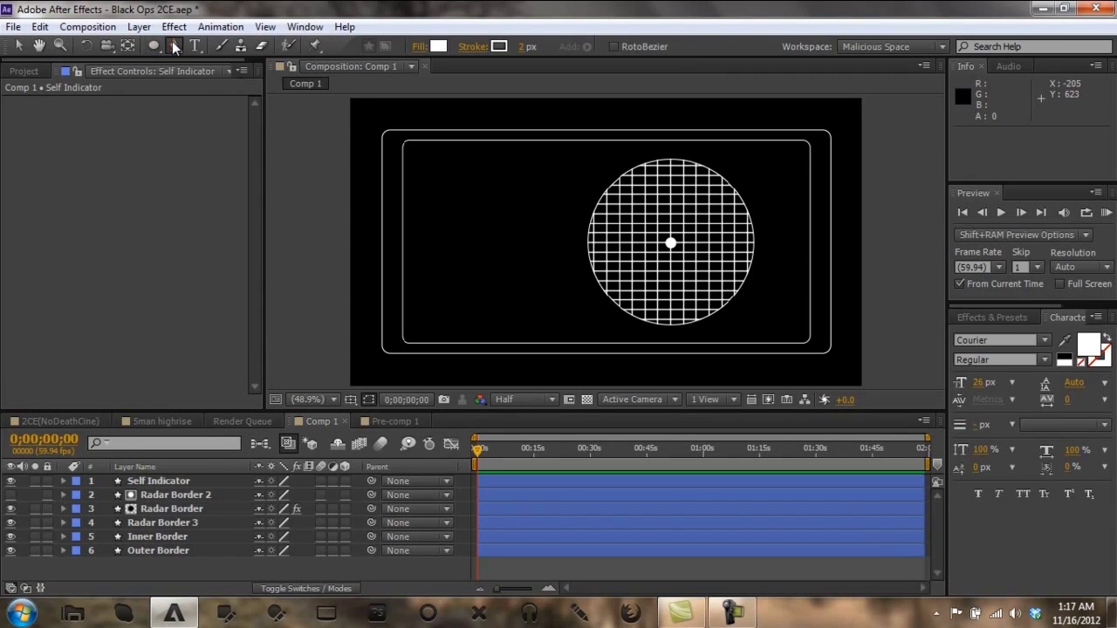
{"action": "left_click", "coordinate": [181, 573]}
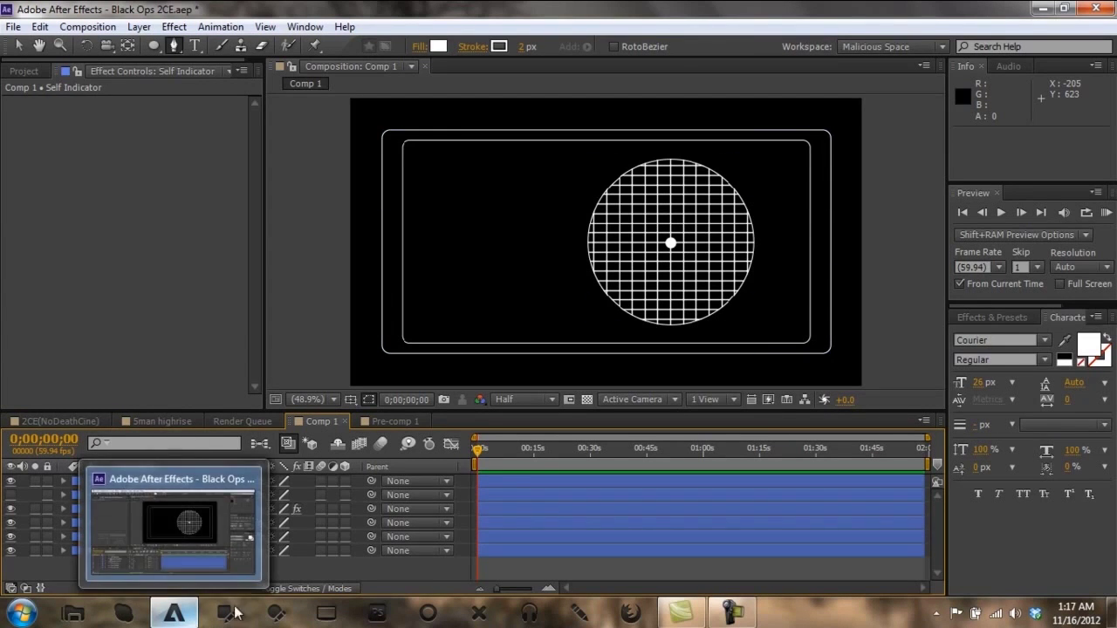
{"action": "scroll", "coordinate": [707, 264], "scroll_direction": "up", "scroll_amount": 3}
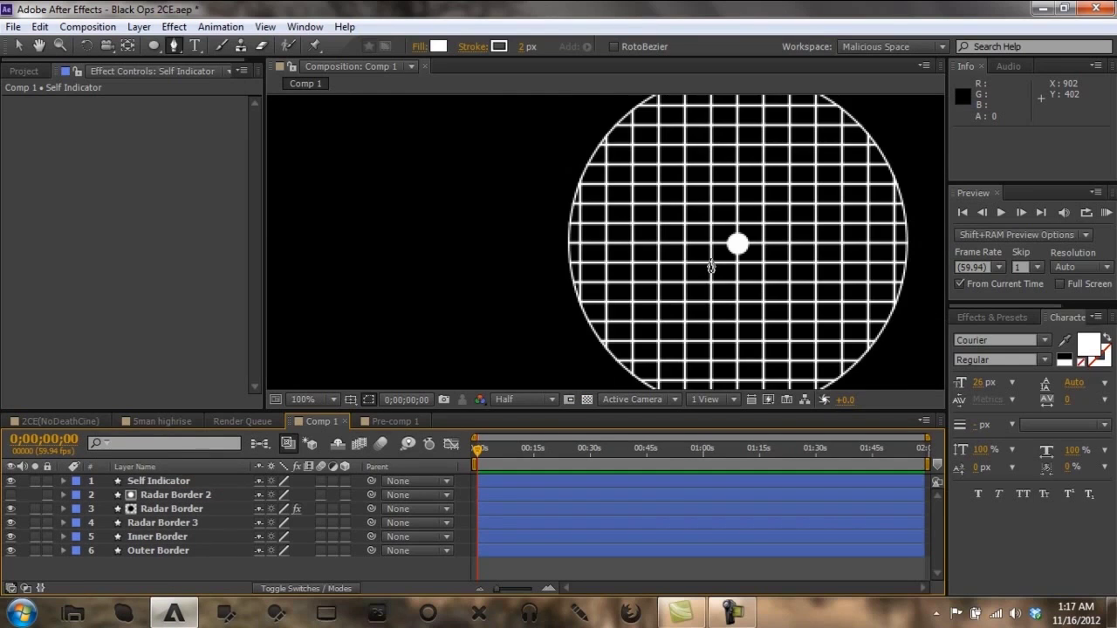
{"action": "key", "text": "h"}
{"action": "left_click_drag", "start_coordinate": [811, 212], "coordinate": [653, 289]}
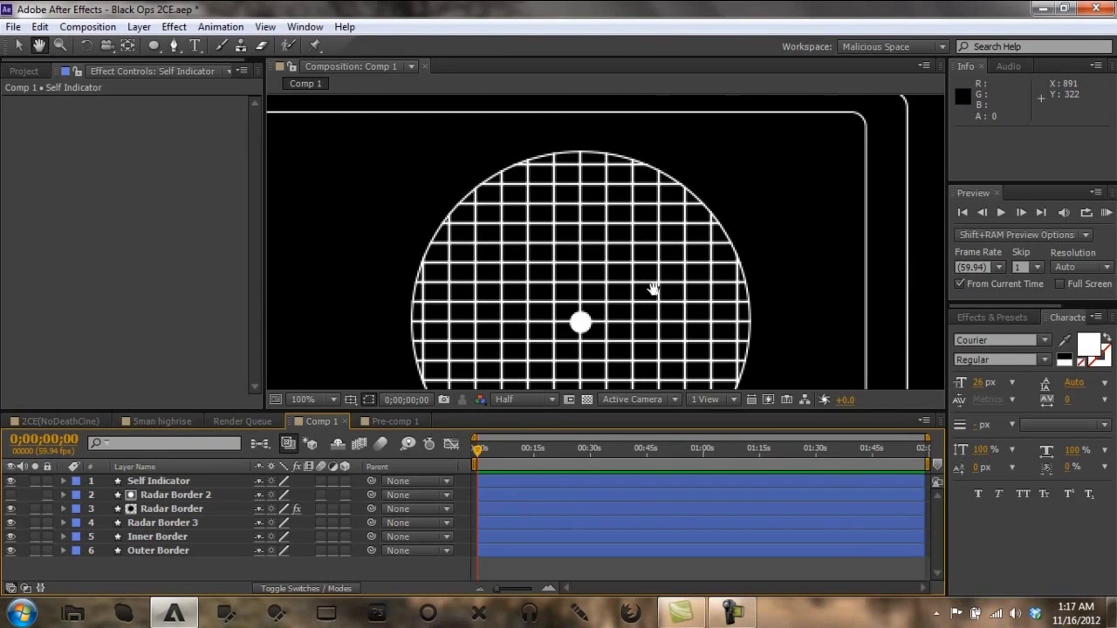
{"action": "key", "text": "g"}
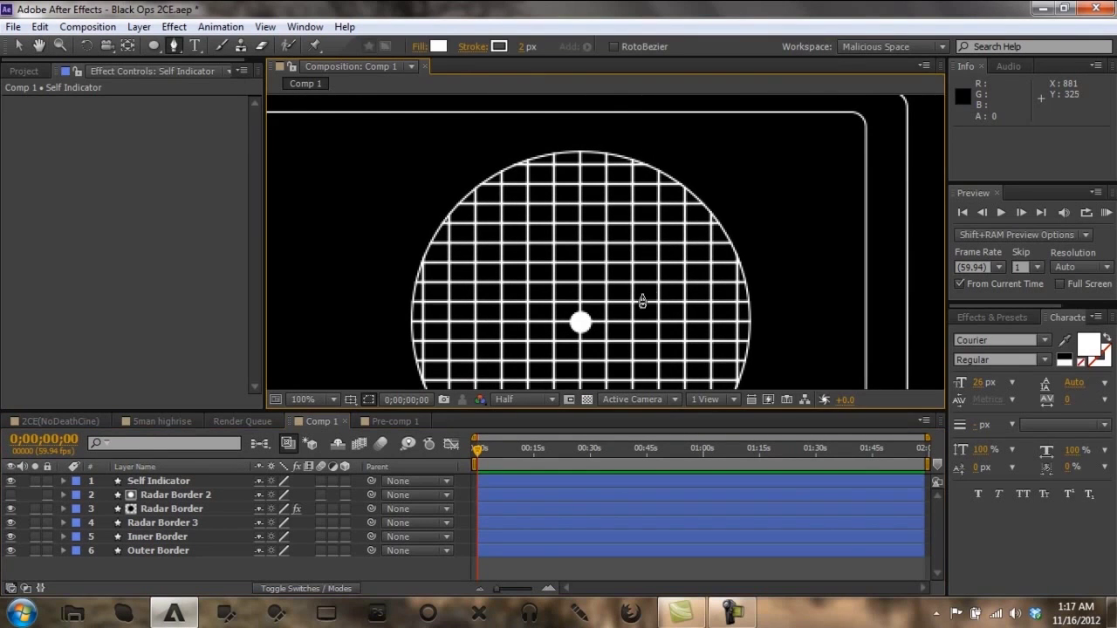
Step: Pen-draw a closed wedge from the centre dot to two top-edge points, curving its outer edge
{"action": "left_click", "coordinate": [579, 327]}
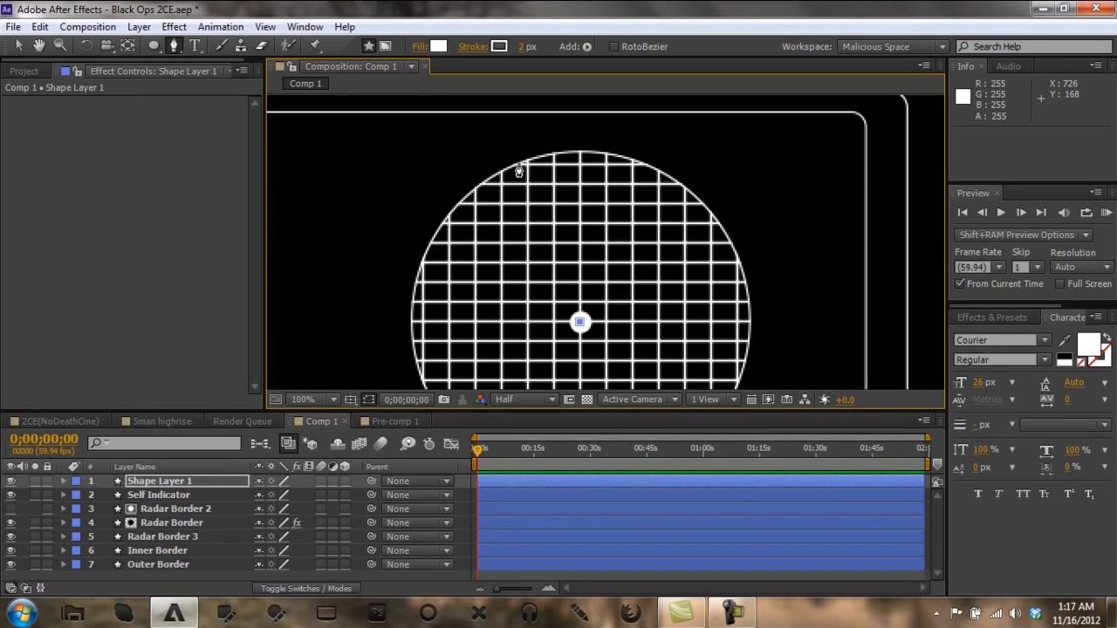
{"action": "left_click", "coordinate": [515, 164]}
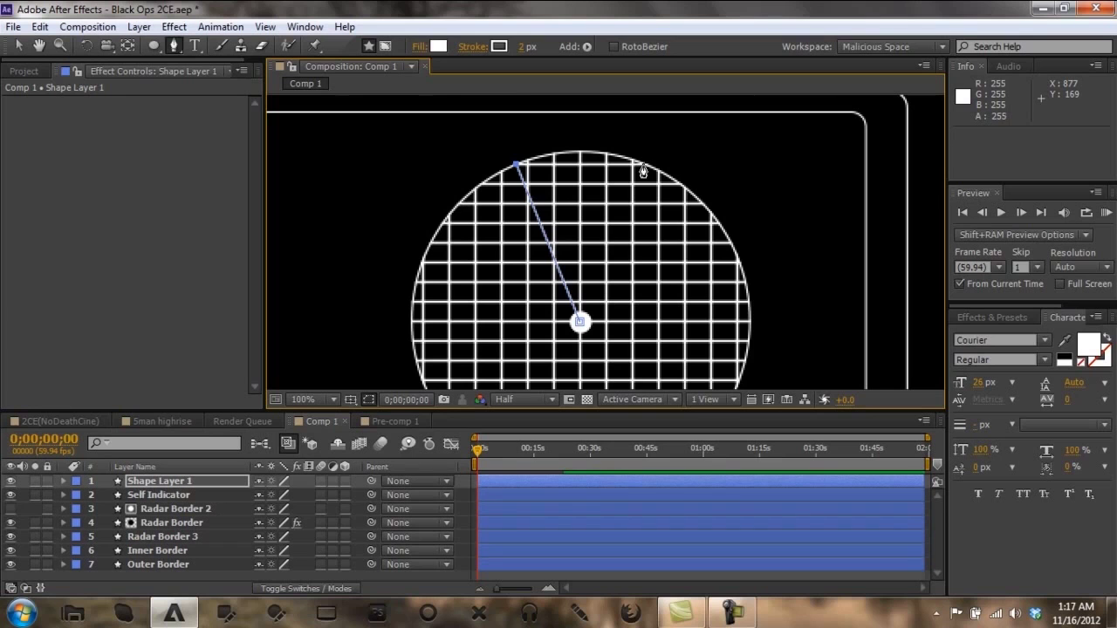
{"action": "left_click_drag", "start_coordinate": [642, 164], "coordinate": [705, 197]}
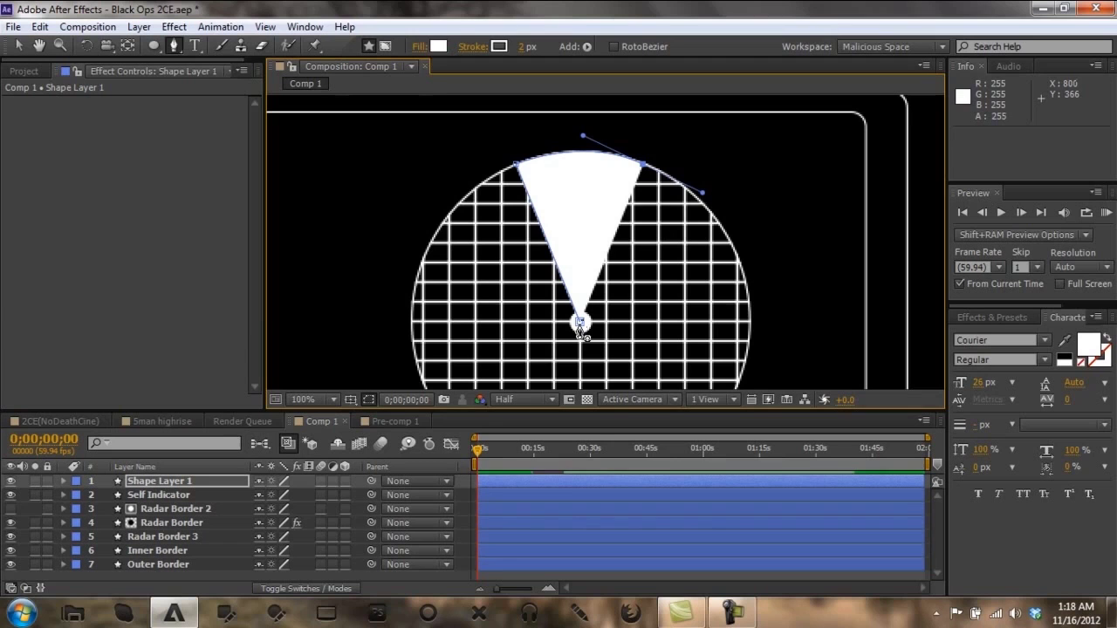
{"action": "left_click", "coordinate": [580, 323]}
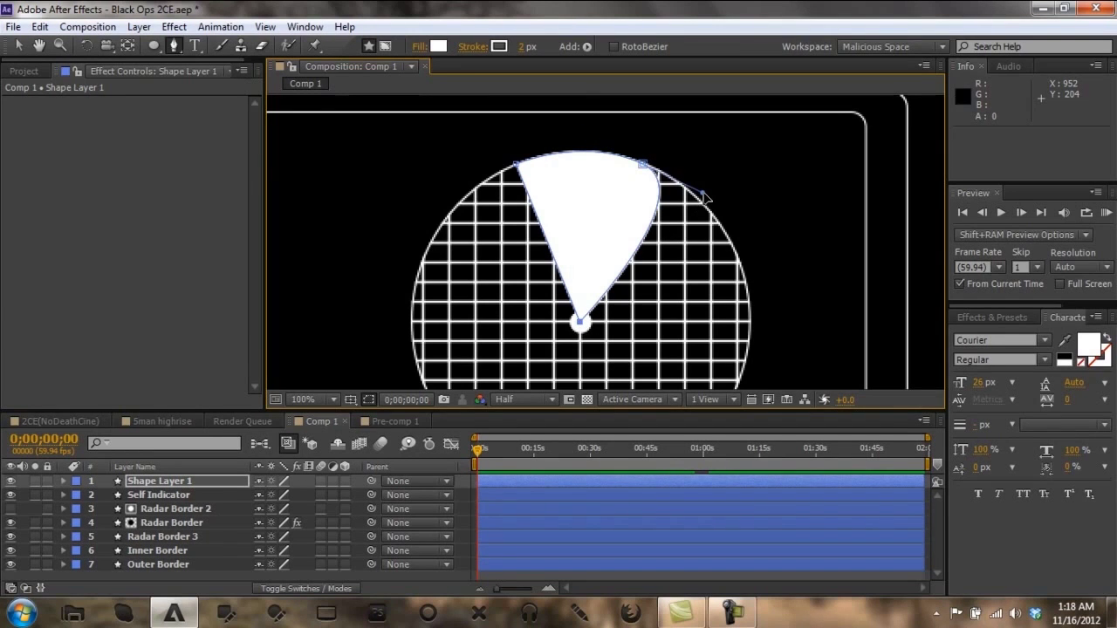
{"action": "left_click_drag", "start_coordinate": [705, 199], "coordinate": [702, 230]}
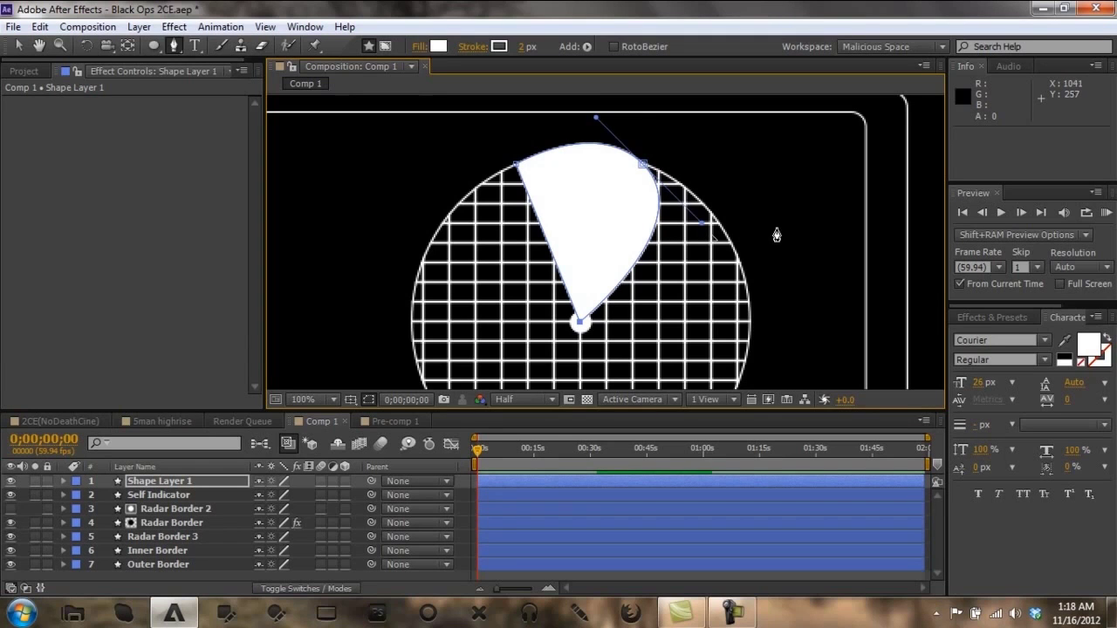
Step: Adjust the wedge's bezier handles so its top arcs with the circle and its right side runs straight to the centre
{"action": "key", "text": "ctrl+z"}
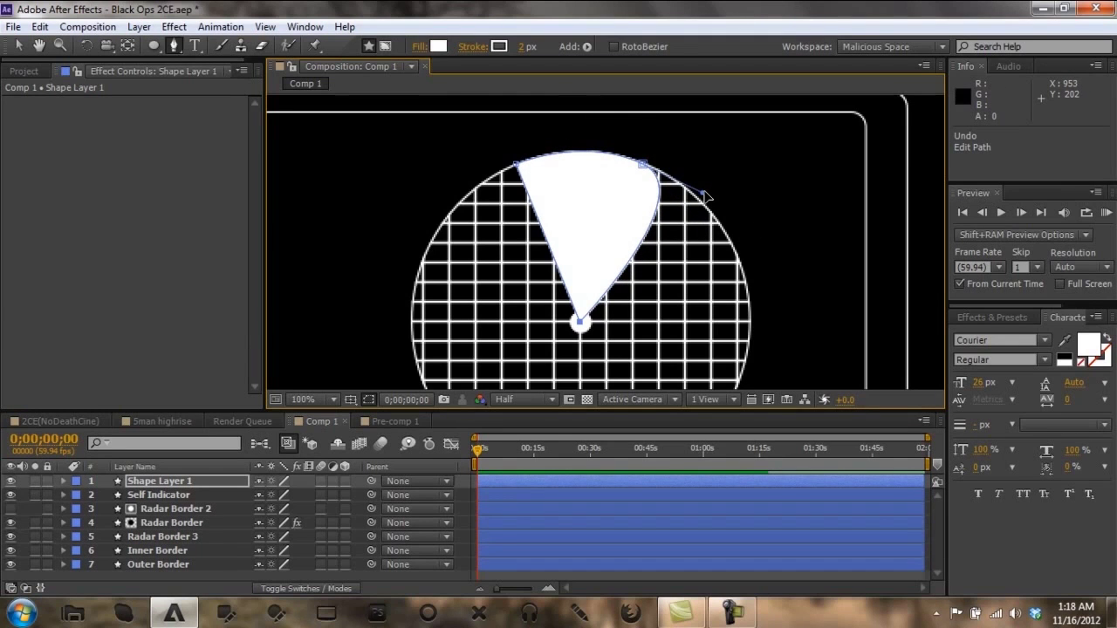
{"action": "key", "text": "v"}
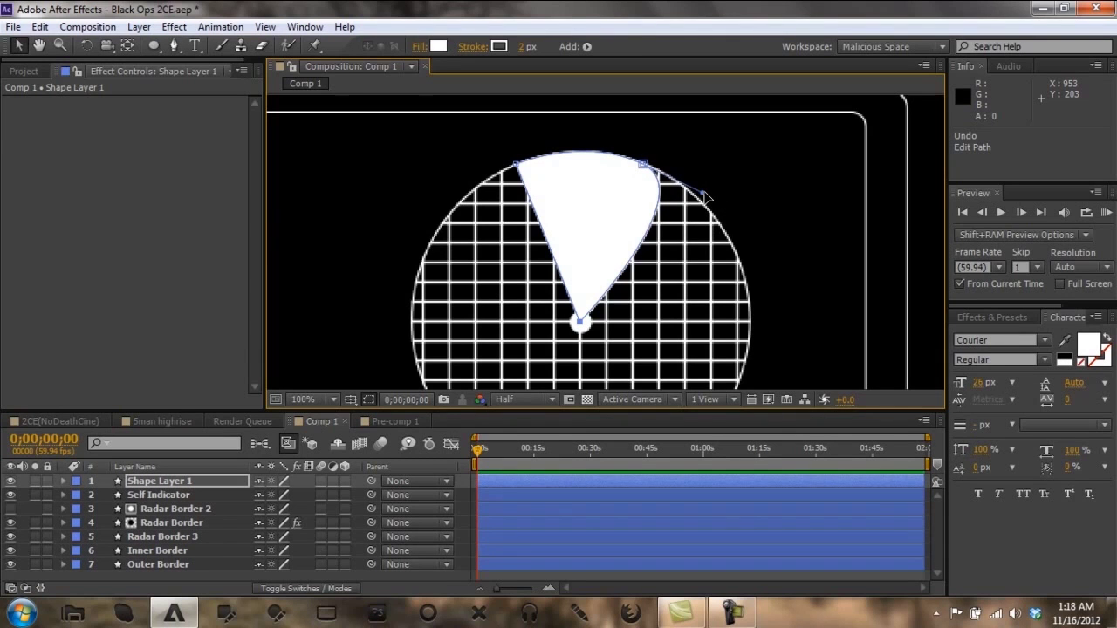
{"action": "left_click_drag", "start_coordinate": [705, 199], "coordinate": [689, 228]}
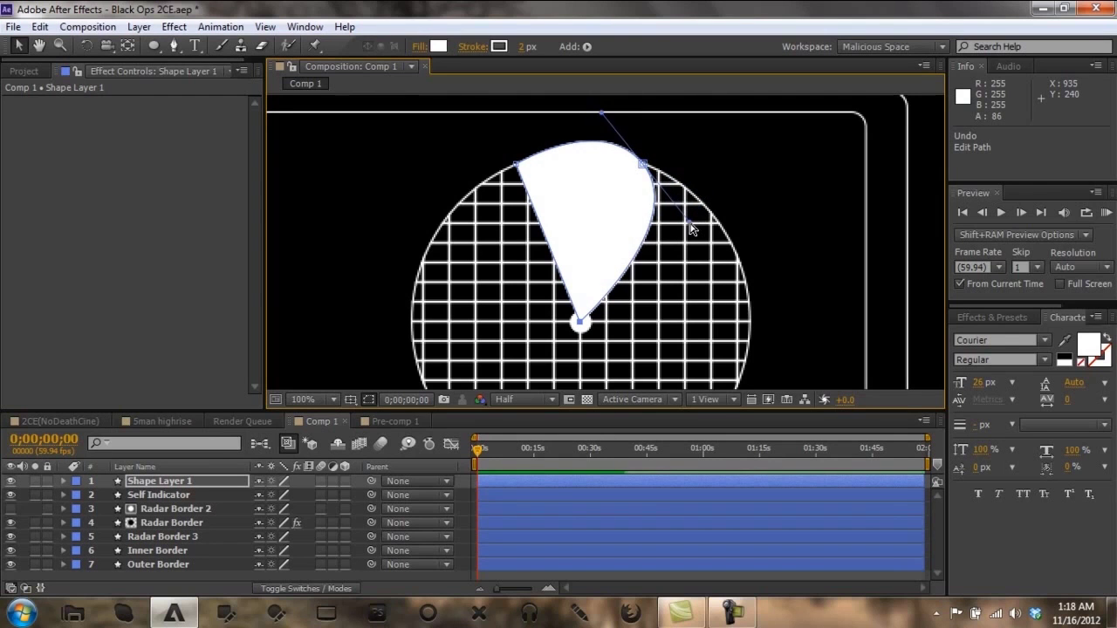
{"action": "key", "text": "ctrl+z"}
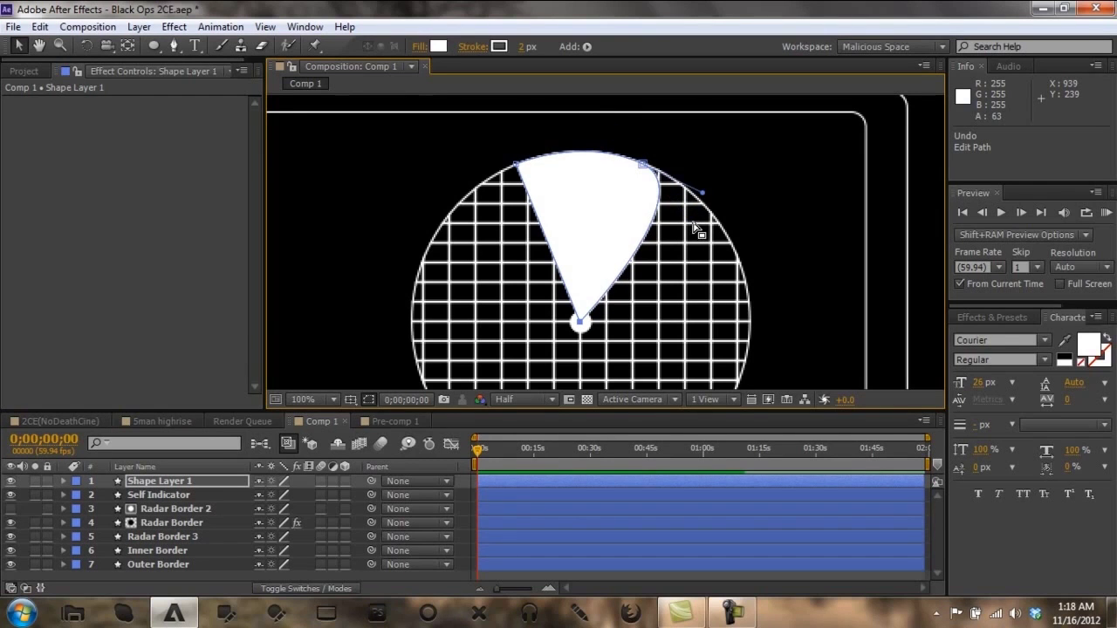
{"action": "key", "text": "g"}
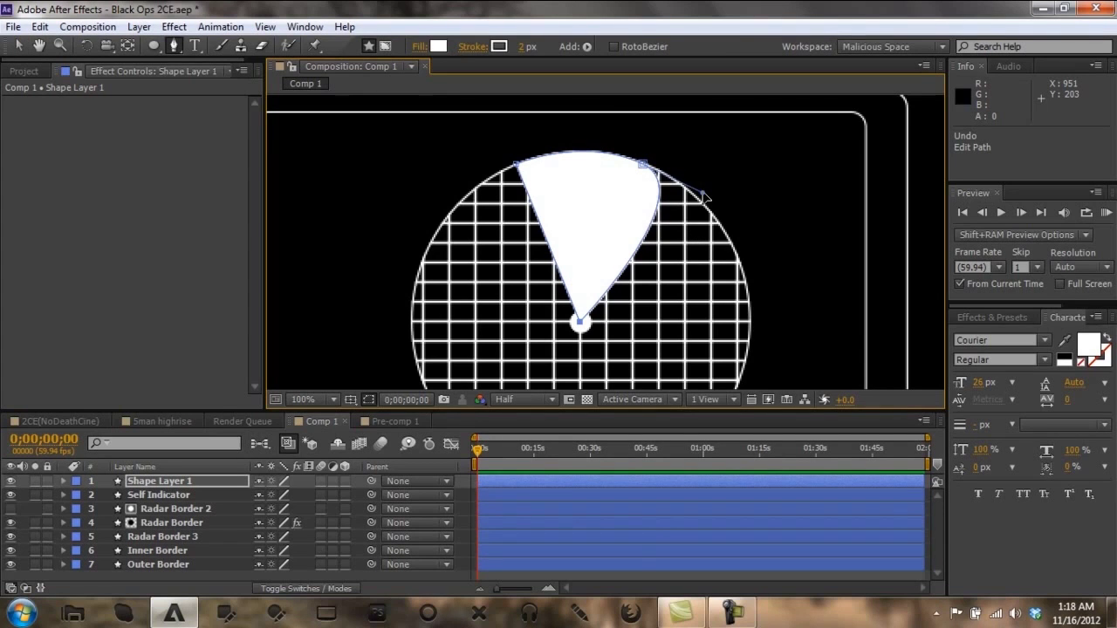
{"action": "left_click_drag", "start_coordinate": [703, 196], "coordinate": [582, 323]}
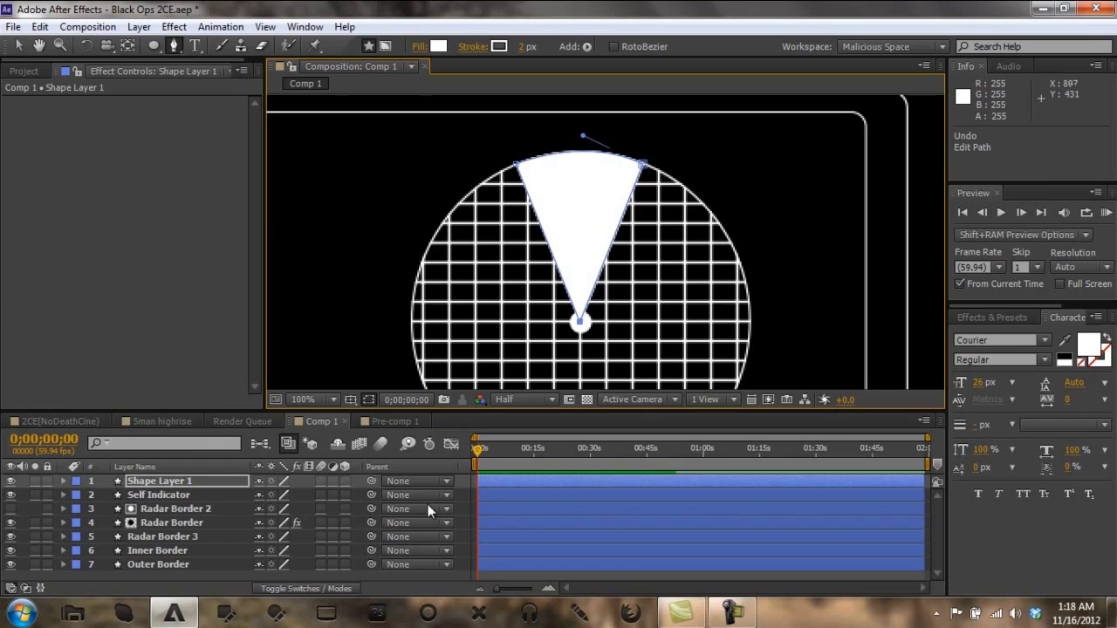
Step: Deselect the wedge layer and fit the whole composition in the viewer
{"action": "key", "text": "F2"}
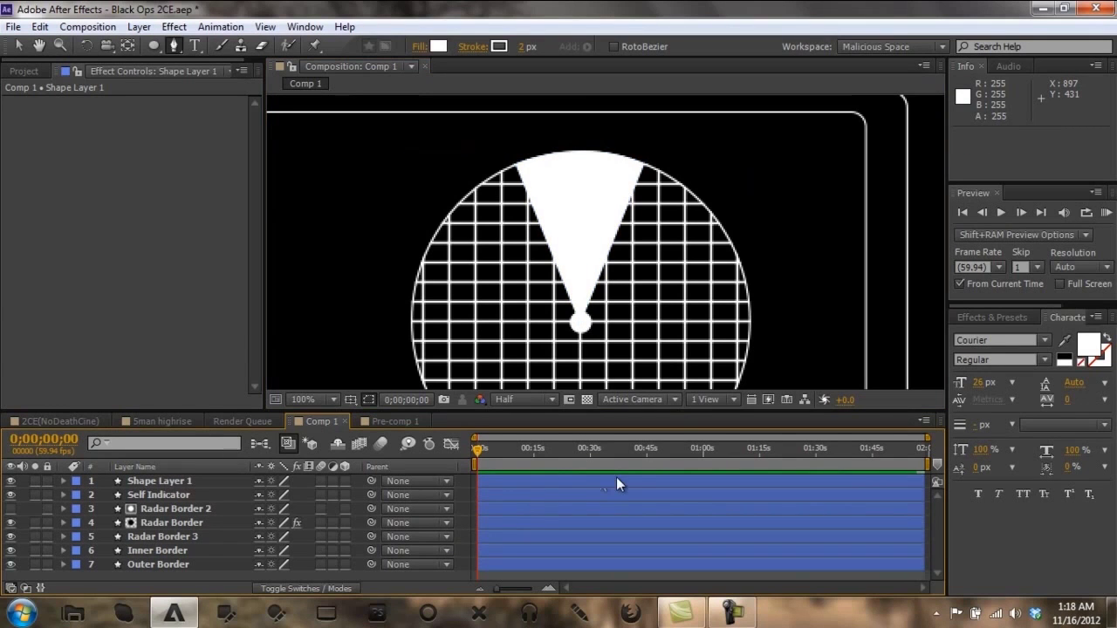
{"action": "scroll", "coordinate": [490, 257], "scroll_direction": "down", "scroll_amount": 4}
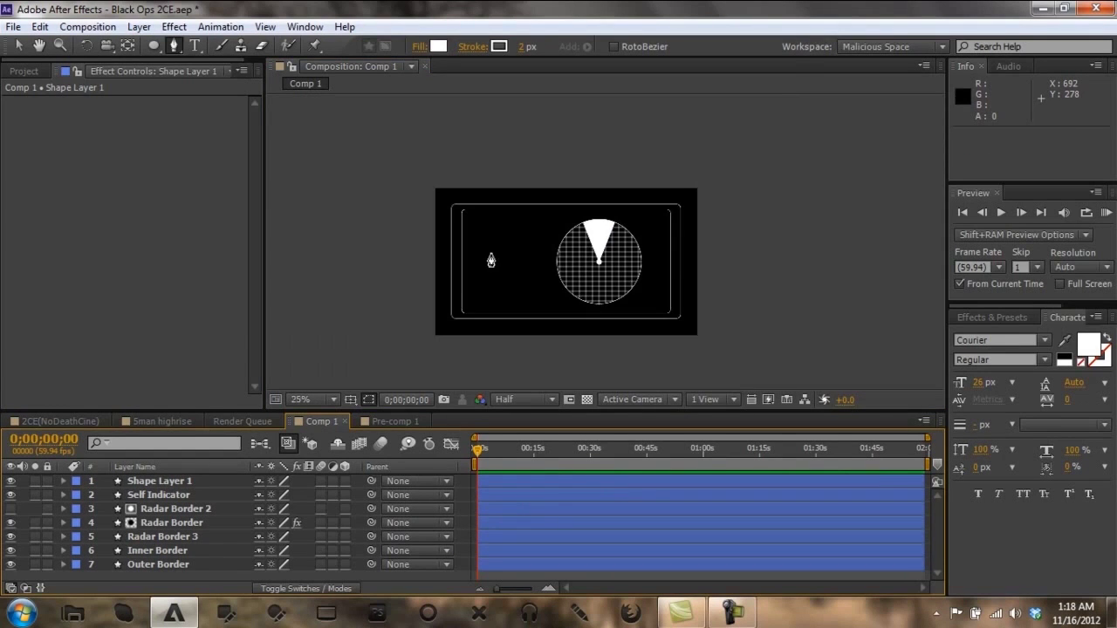
{"action": "left_click", "coordinate": [299, 399]}
{"action": "left_click", "coordinate": [361, 117]}
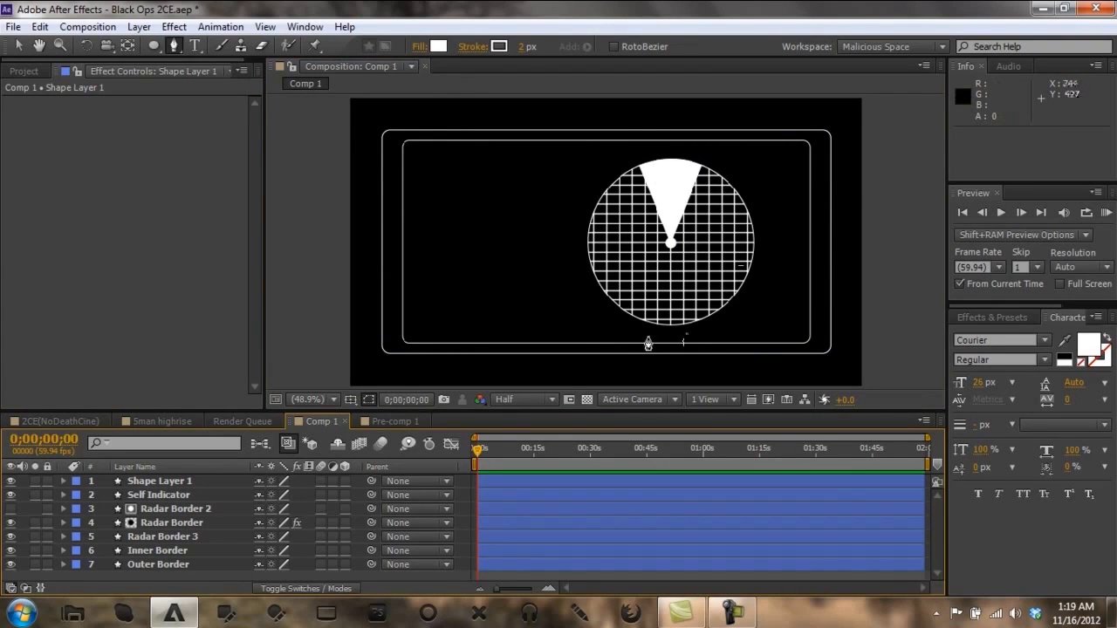
Step: Rename Shape Layer 1 to 'Radar Wipe'
{"action": "left_click", "coordinate": [175, 483]}
{"action": "right_click", "coordinate": [175, 482]}
{"action": "left_click", "coordinate": [410, 85]}
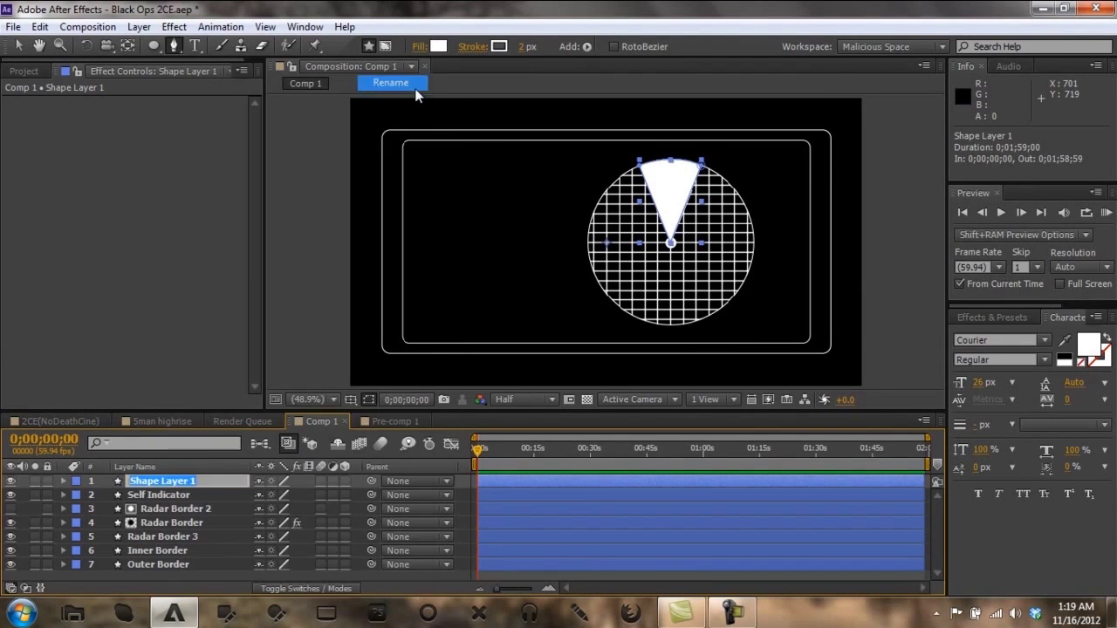
{"action": "key", "text": "BackSpace"}
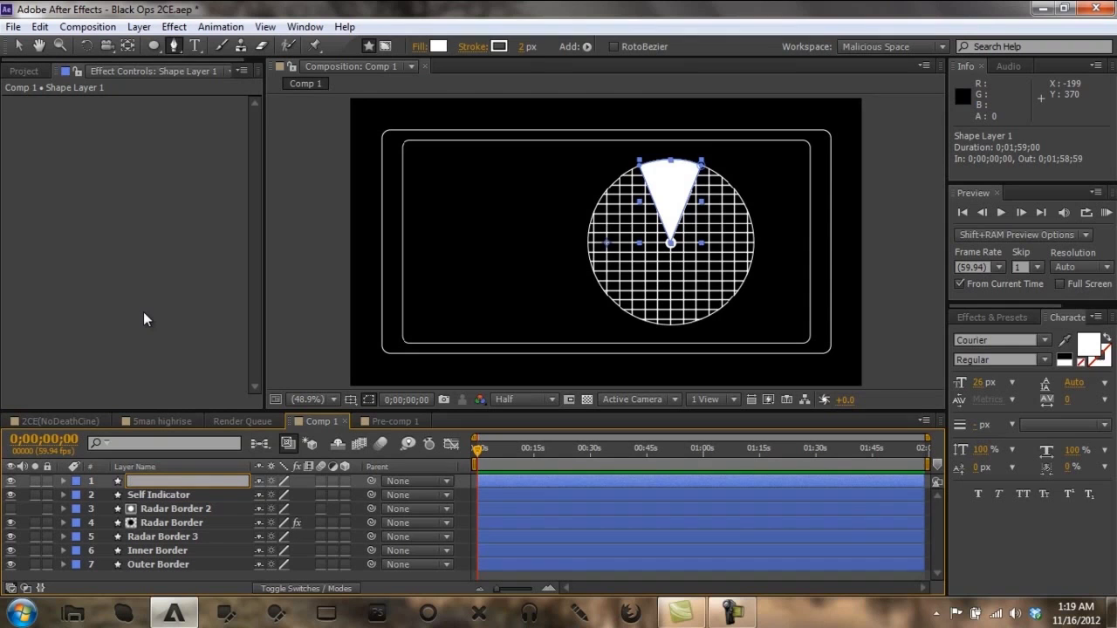
{"action": "type", "text": "Radar Wipe"}
{"action": "key", "text": "Return"}
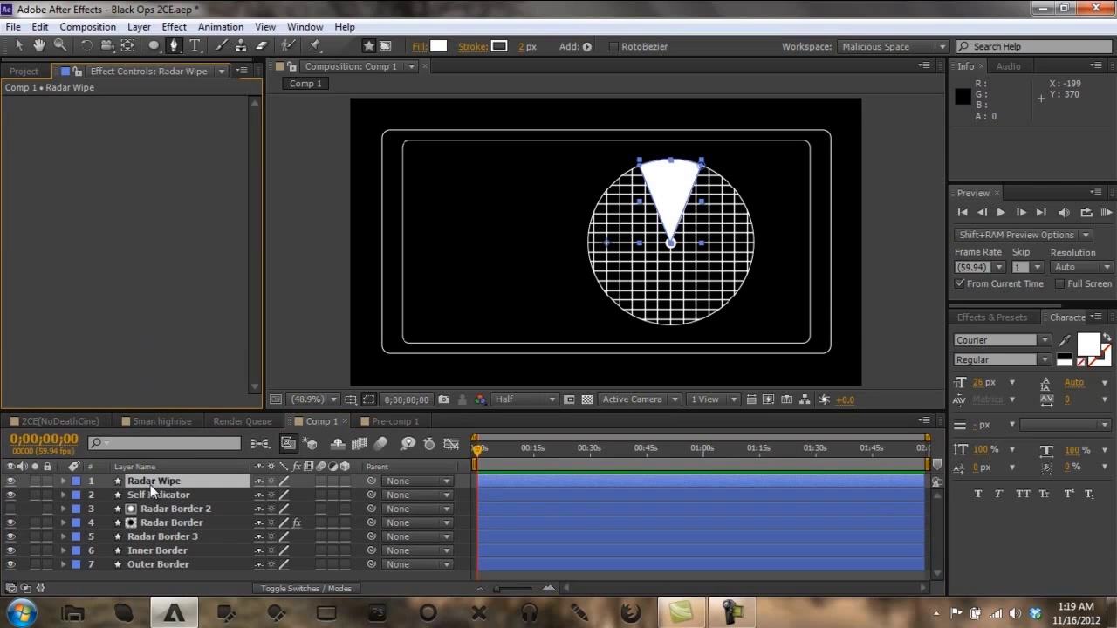
Step: Apply the Distort > Transform effect to the Radar Wipe layer
{"action": "right_click", "coordinate": [154, 479]}
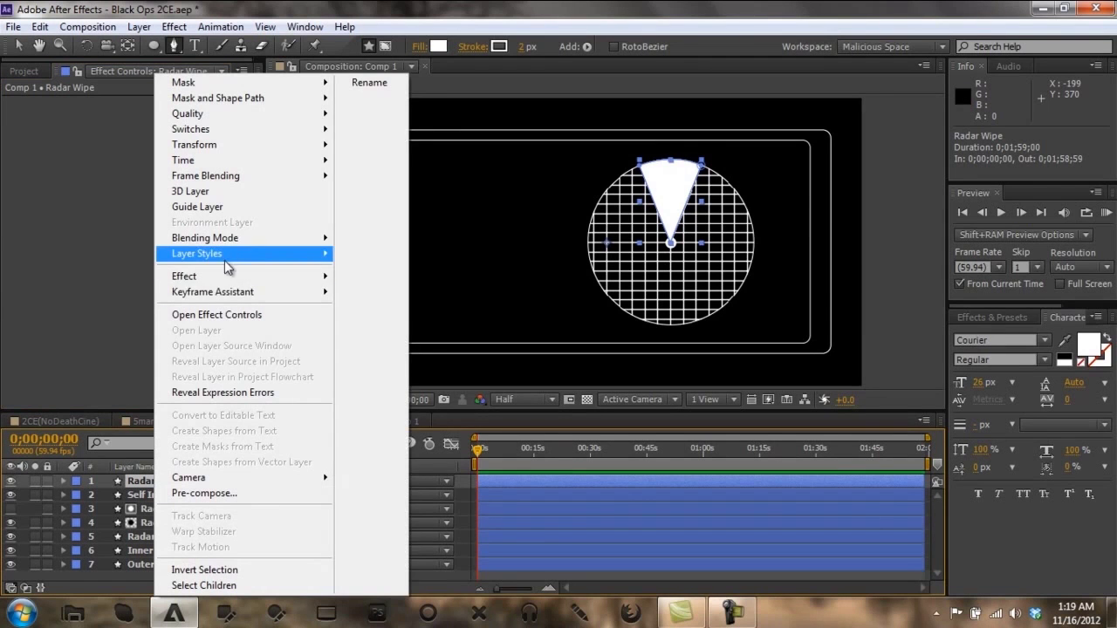
{"action": "mouse_move", "coordinate": [339, 277]}
{"action": "mouse_move", "coordinate": [373, 276]}
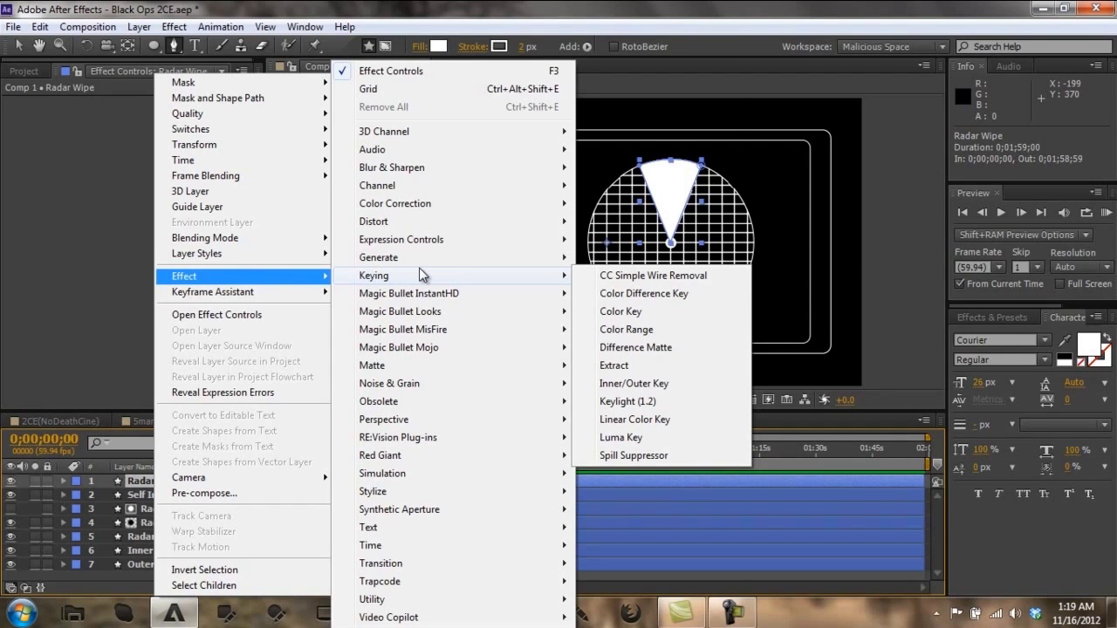
{"action": "mouse_move", "coordinate": [478, 222]}
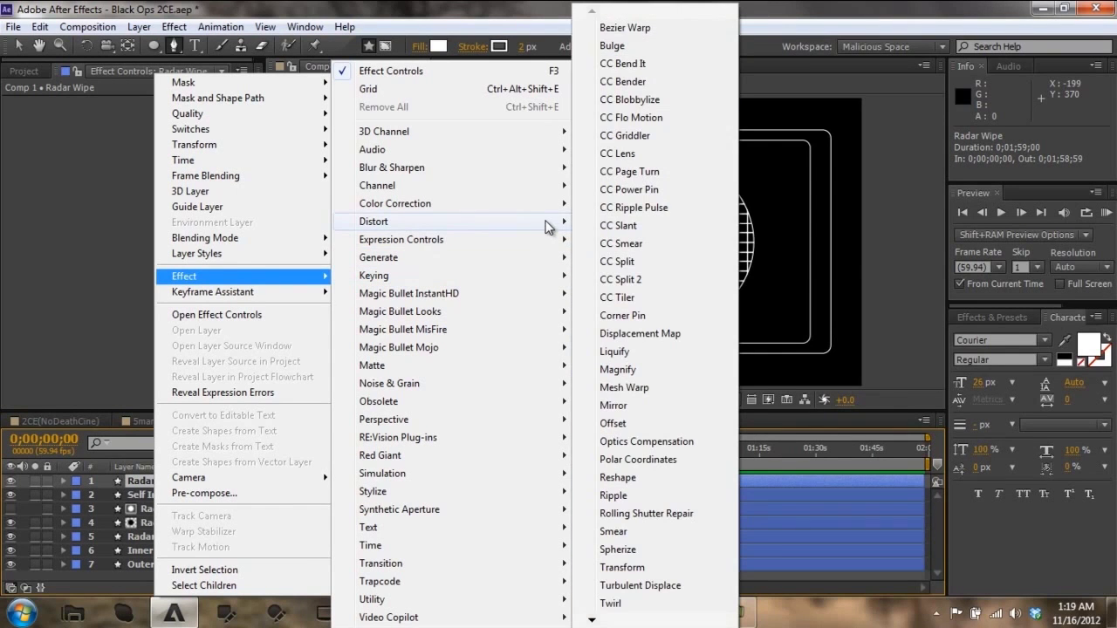
{"action": "left_click", "coordinate": [635, 567]}
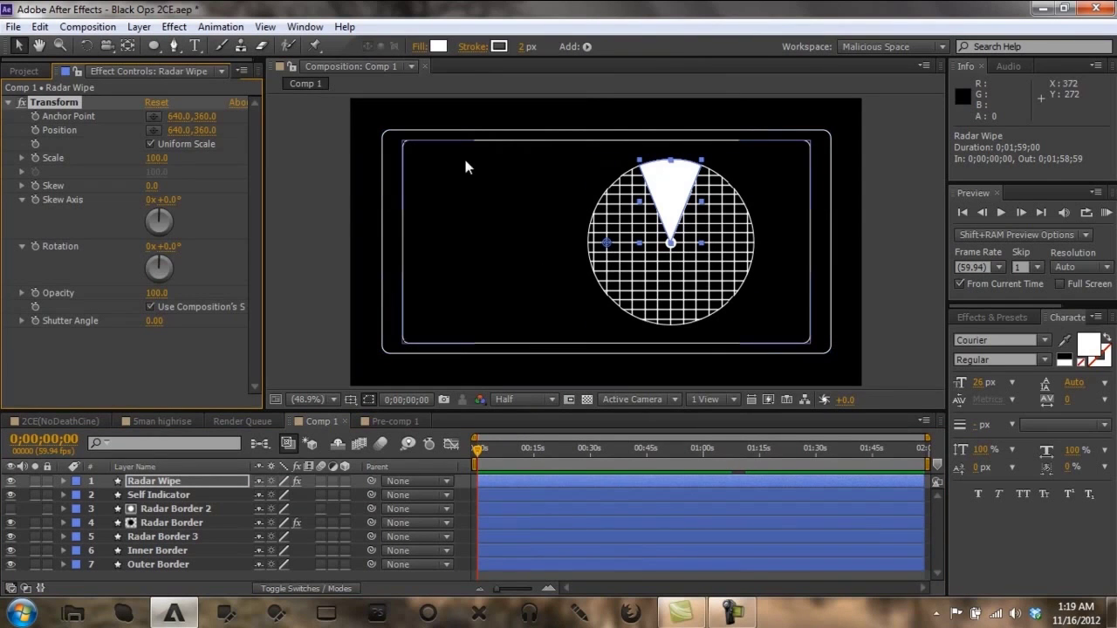
Step: Place the Transform anchor on the radar centre and set Position X to 799.8, giving 799.8, 360
{"action": "left_click", "coordinate": [154, 116]}
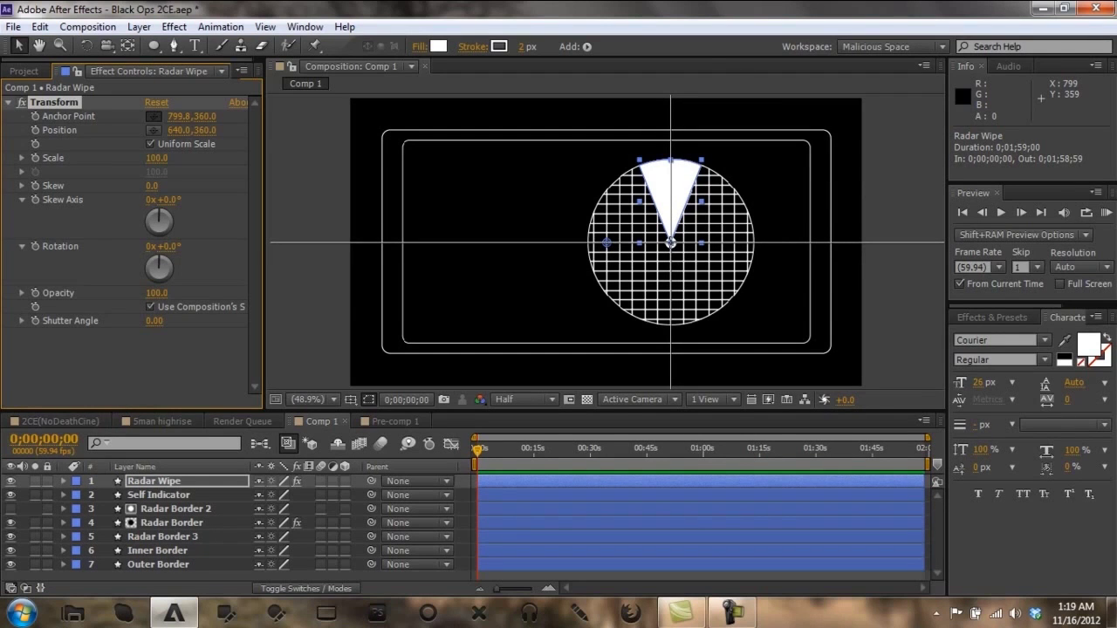
{"action": "left_click_drag", "start_coordinate": [670, 242], "coordinate": [596, 253]}
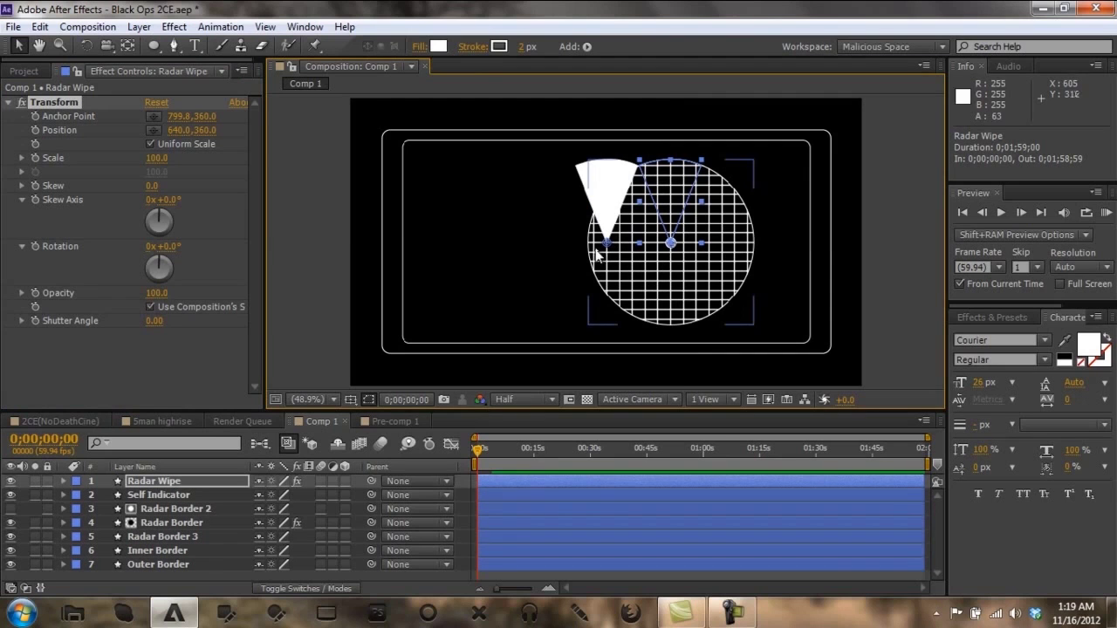
{"action": "left_click", "coordinate": [179, 130]}
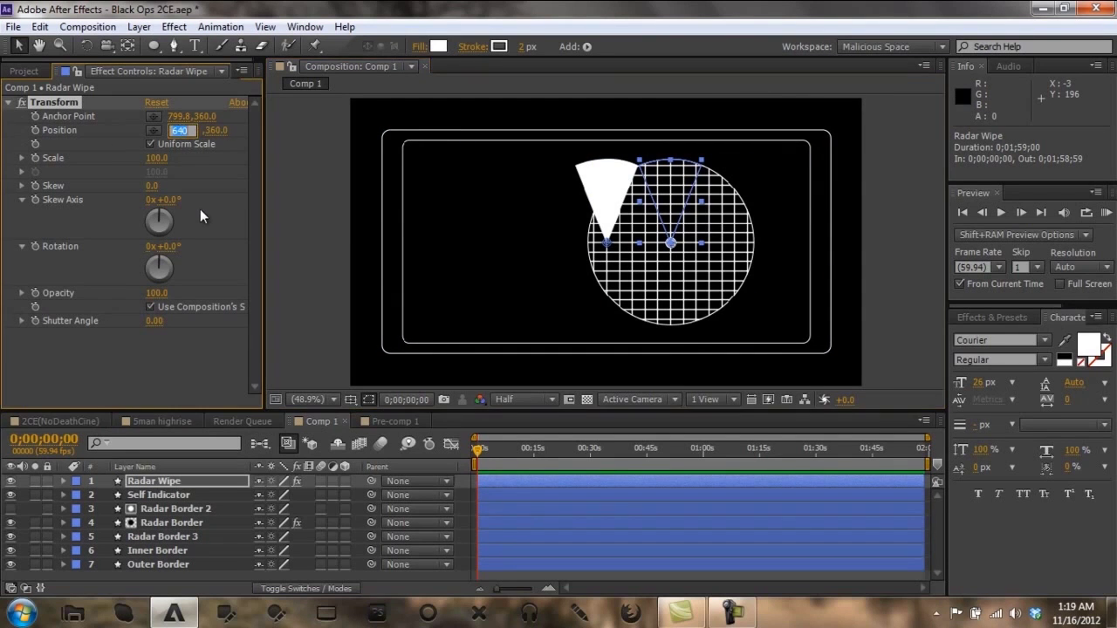
{"action": "type", "text": "799.8"}
{"action": "key", "text": "BackSpace"}
{"action": "key", "text": "BackSpace"}
{"action": "type", "text": ".8"}
{"action": "key", "text": "Return"}
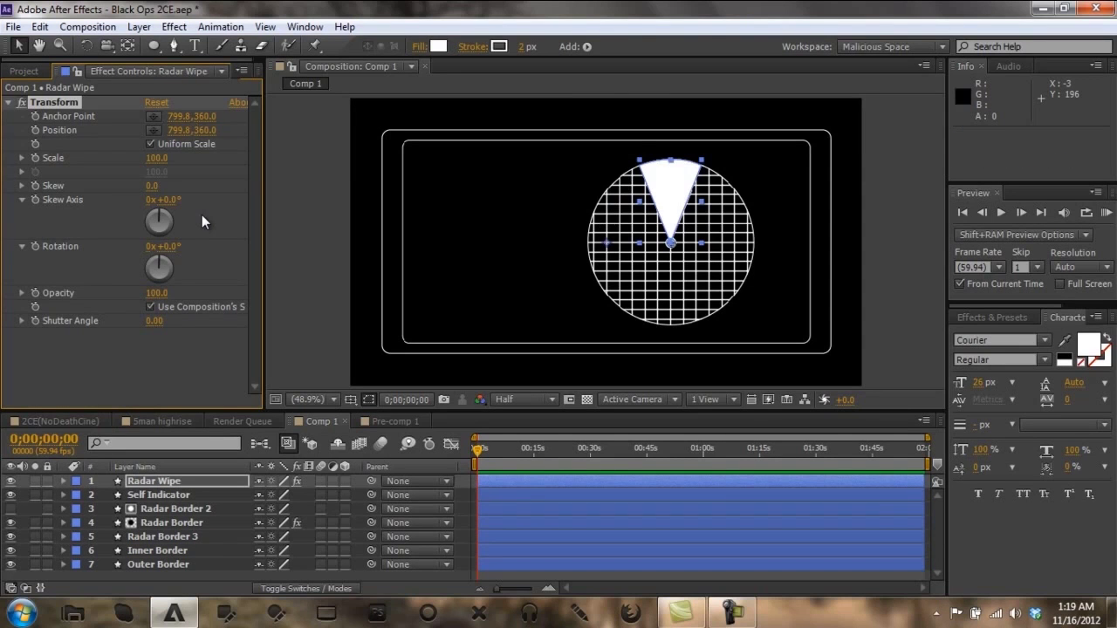
{"action": "left_click", "coordinate": [465, 524]}
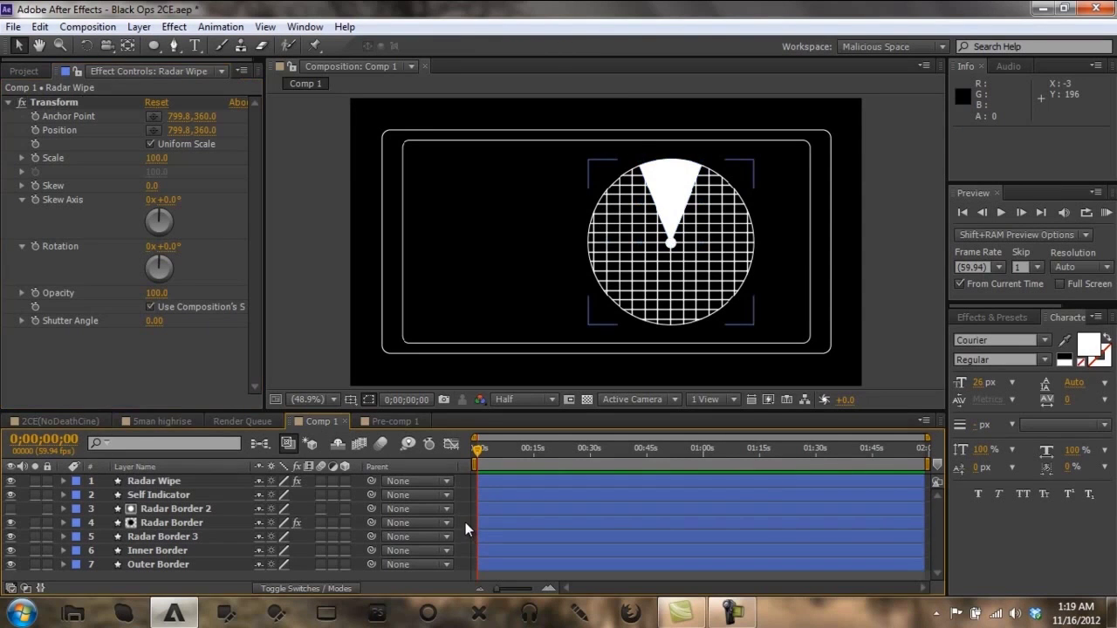